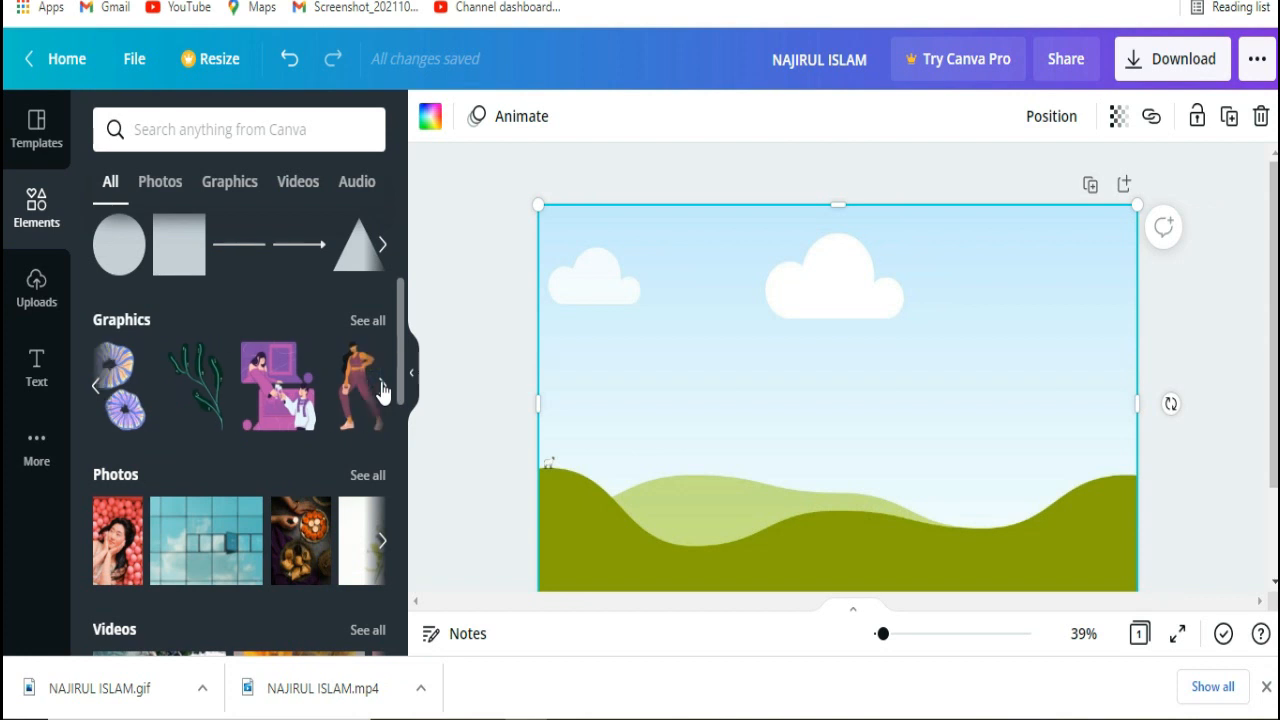
left_click(383, 392)
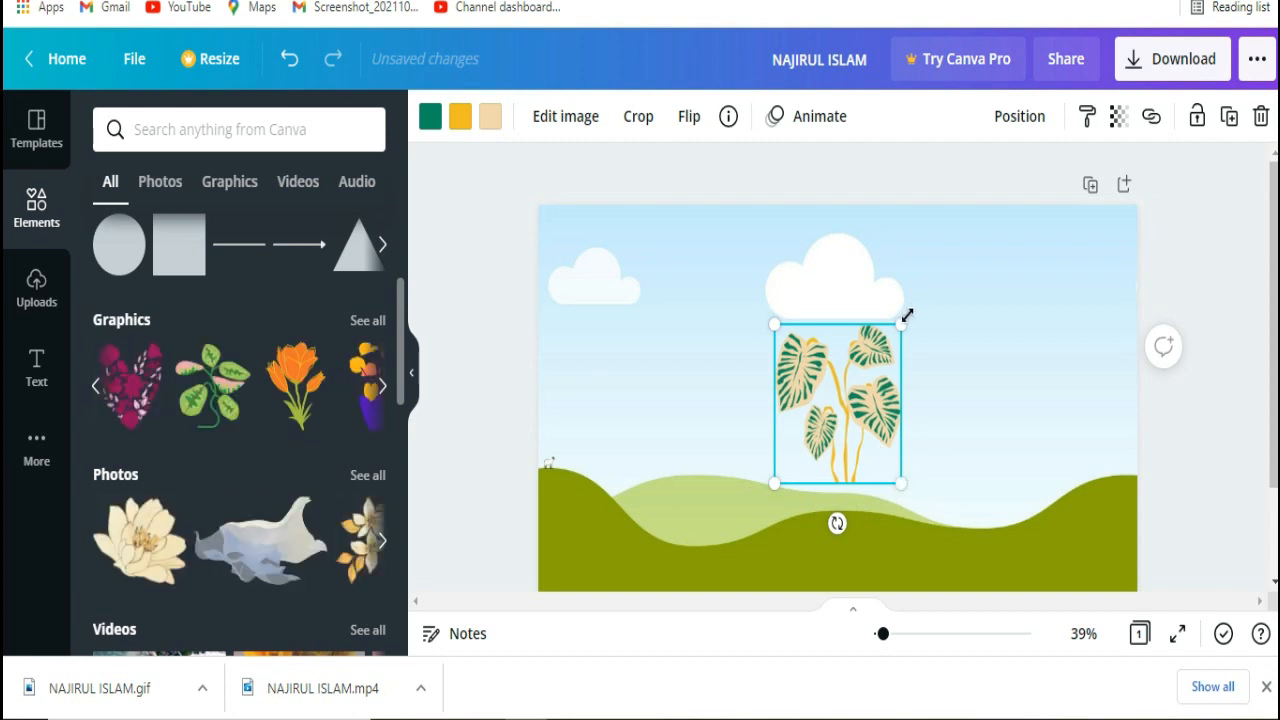
left_click_drag(902, 323, 1020, 300)
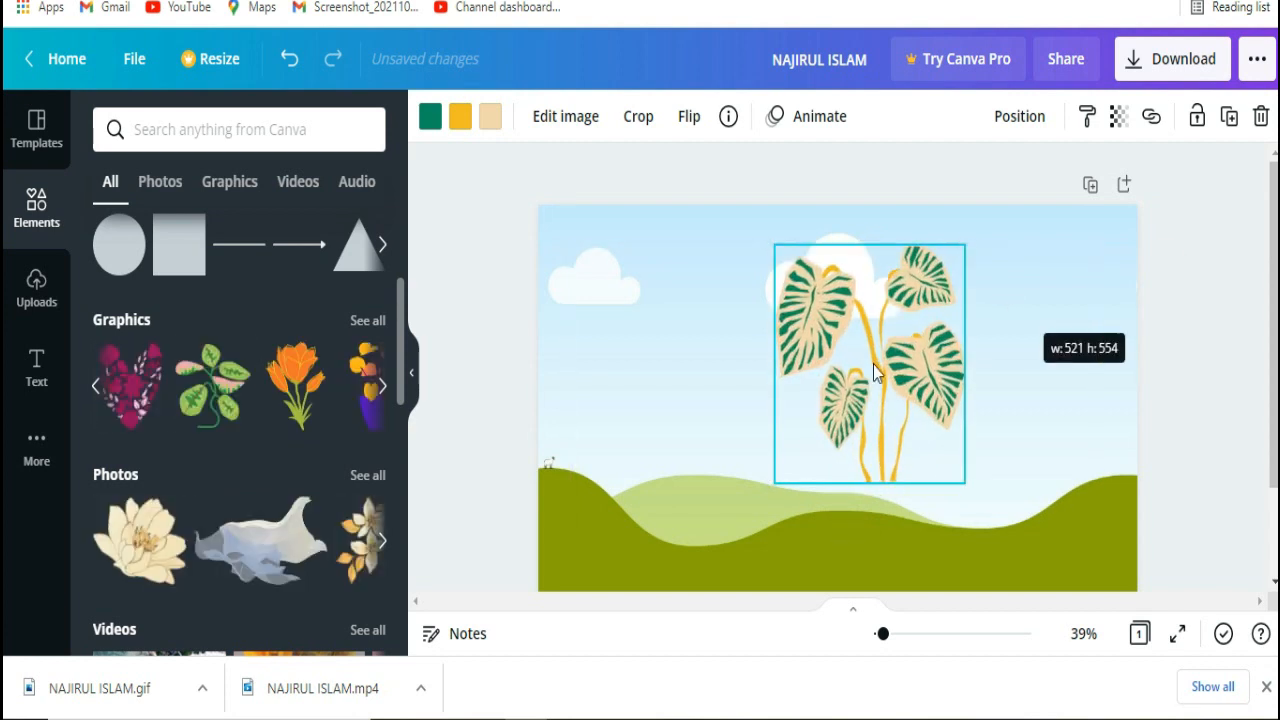
left_click_drag(896, 368, 1071, 518)
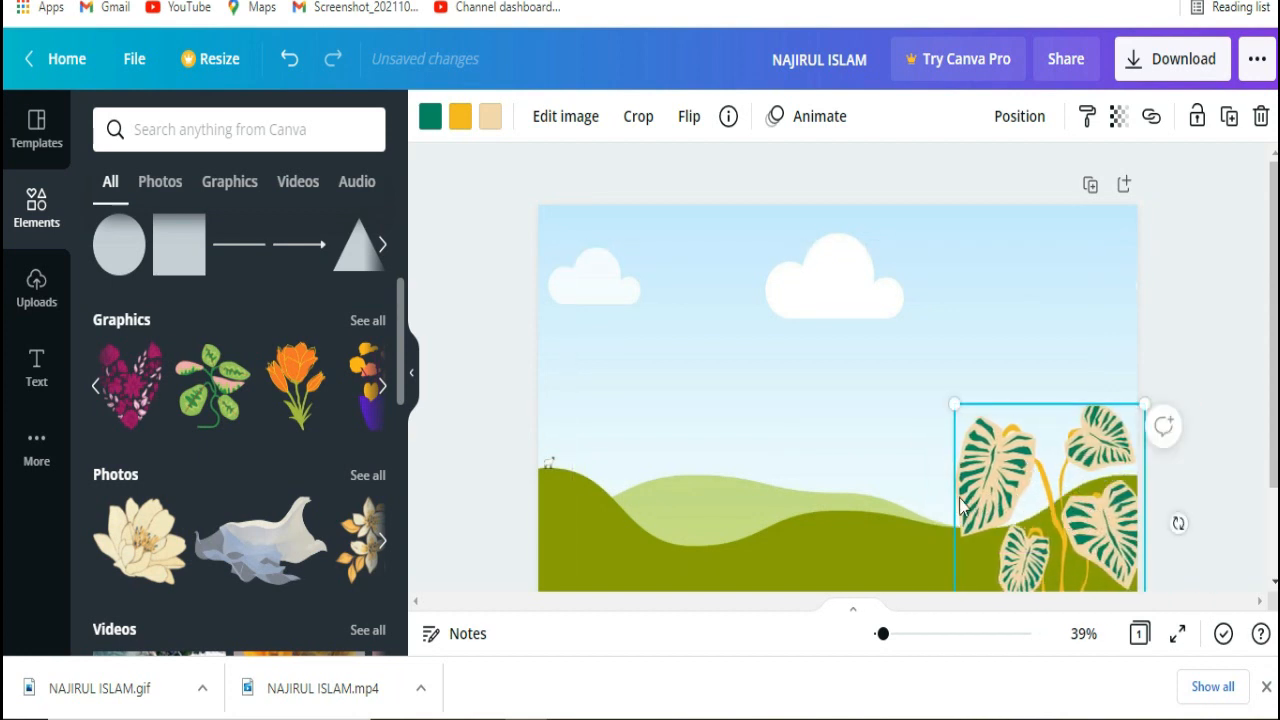
key("Delete")
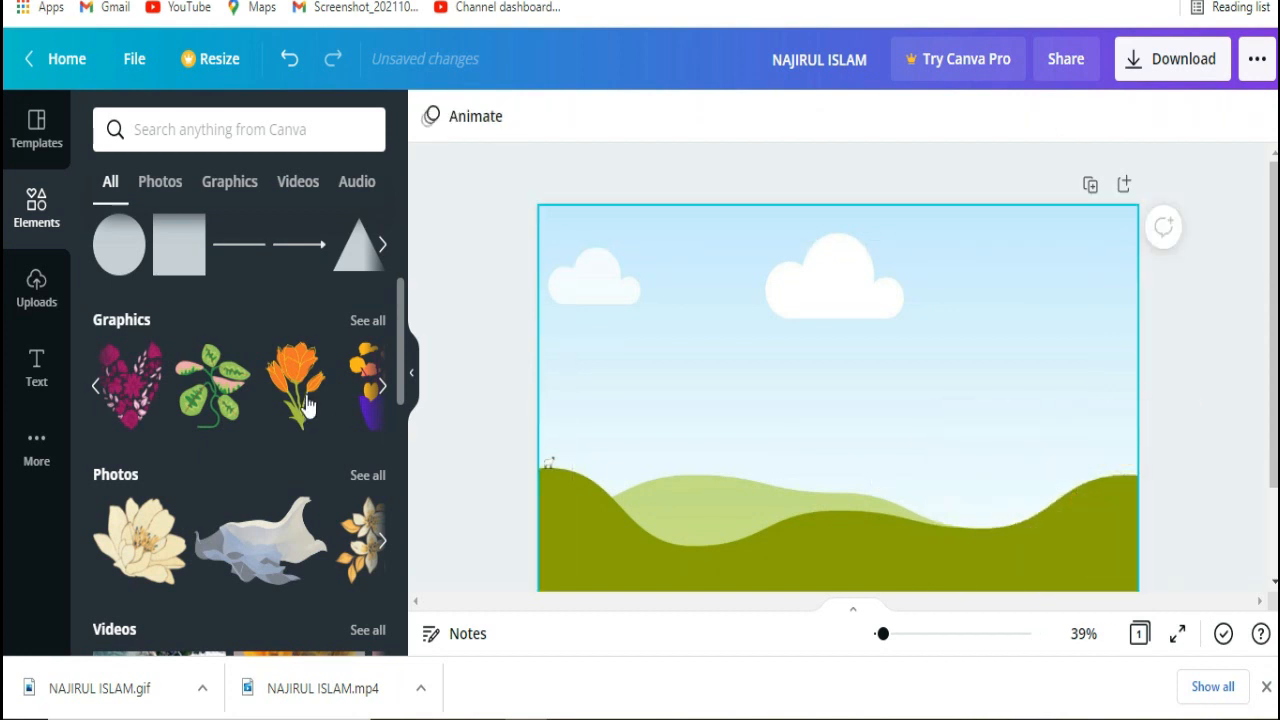
Look through the element library's sections and category suggestions, then the Flower elements, for a graphic that suits the landscape
scroll(289, 428, "down", 5)
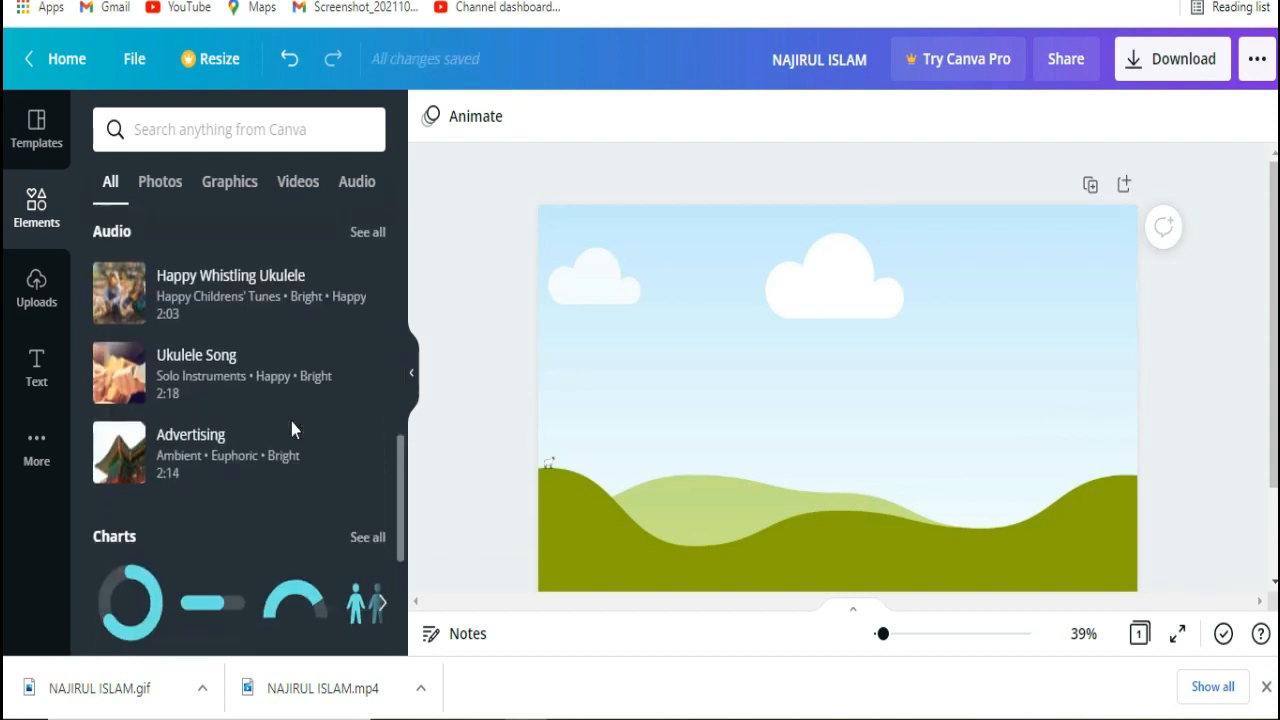
scroll(293, 430, "down", 3)
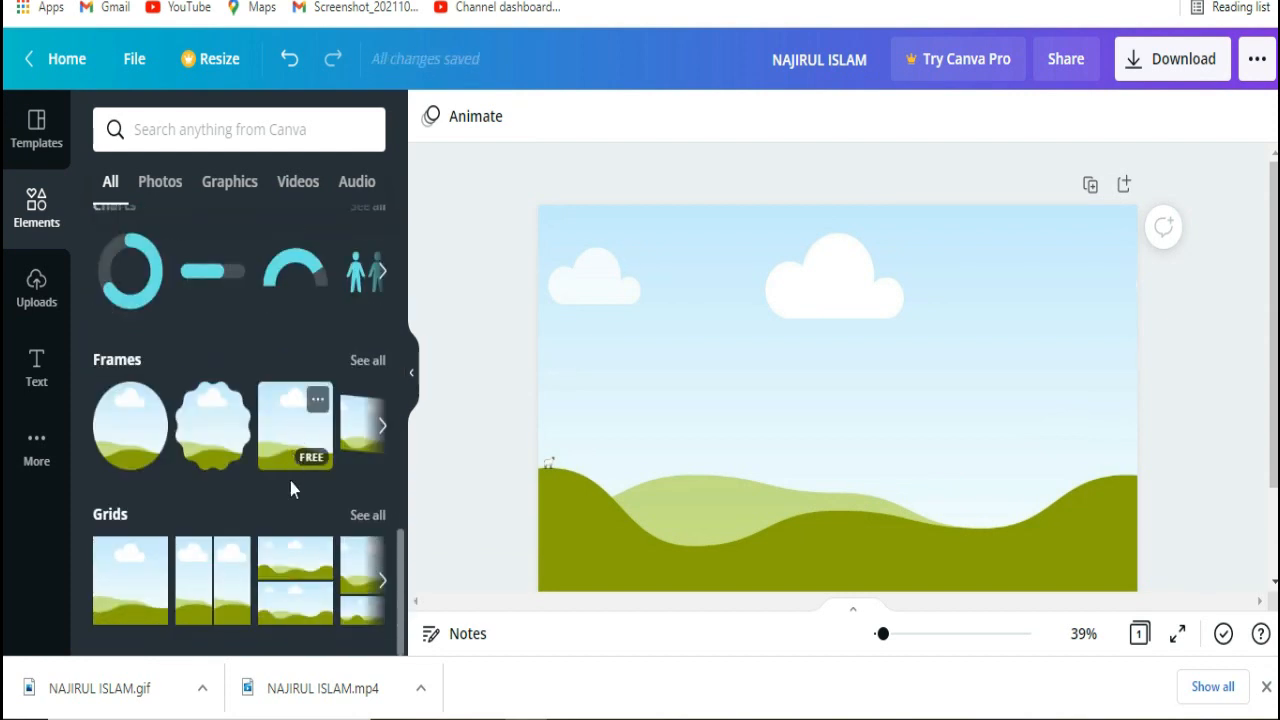
scroll(287, 502, "up", 6)
scroll(287, 501, "up", 4)
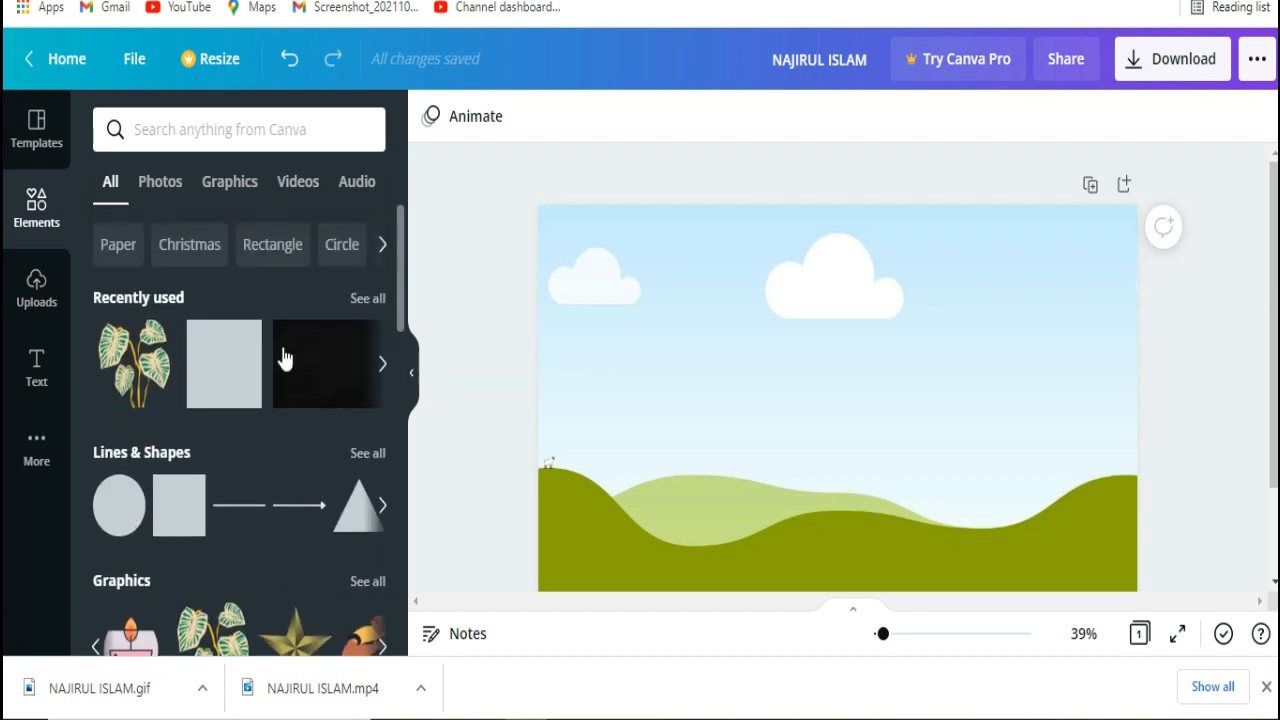
left_click(381, 247)
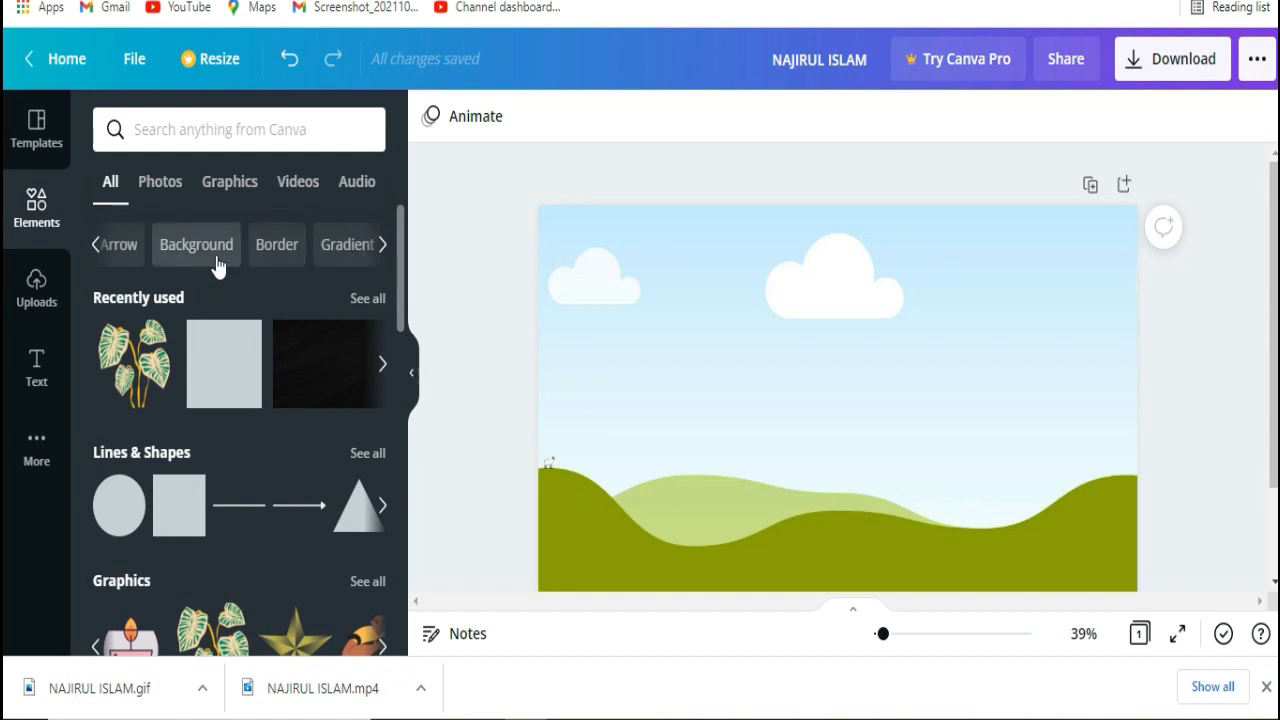
left_click(381, 247)
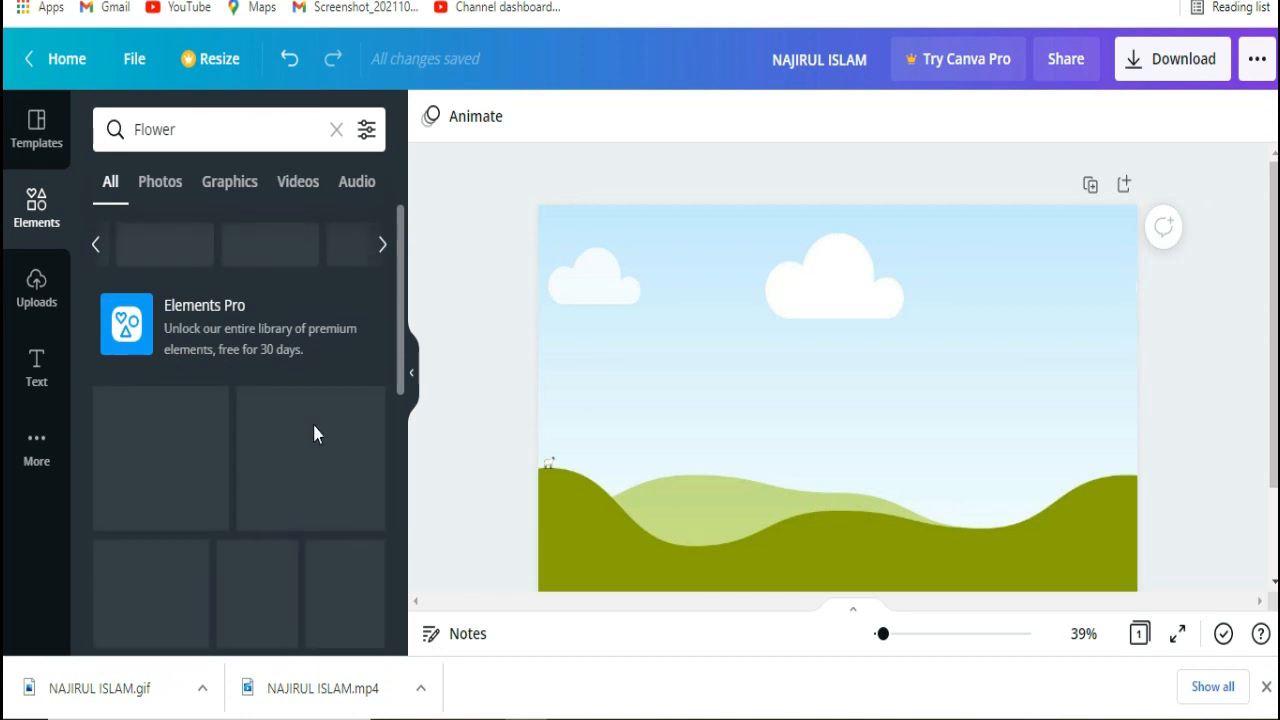
scroll(312, 433, "down", 2)
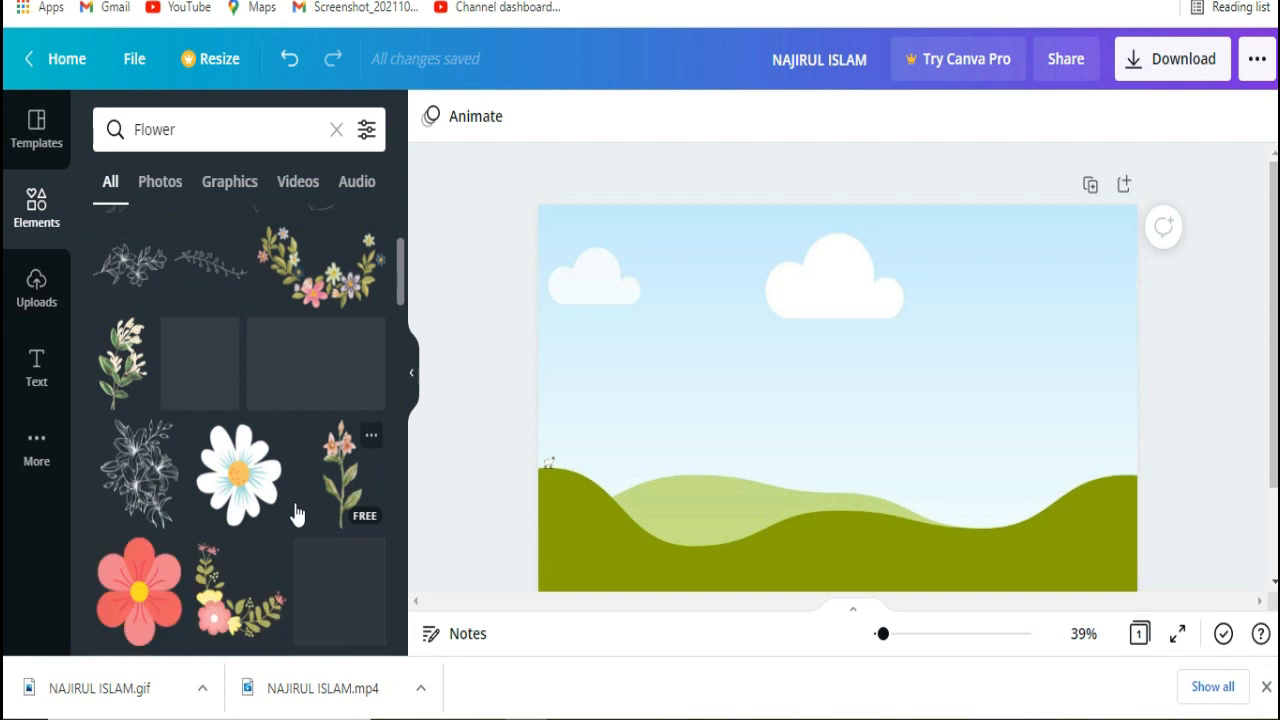
scroll(295, 510, "down", 4)
scroll(295, 513, "down", 5)
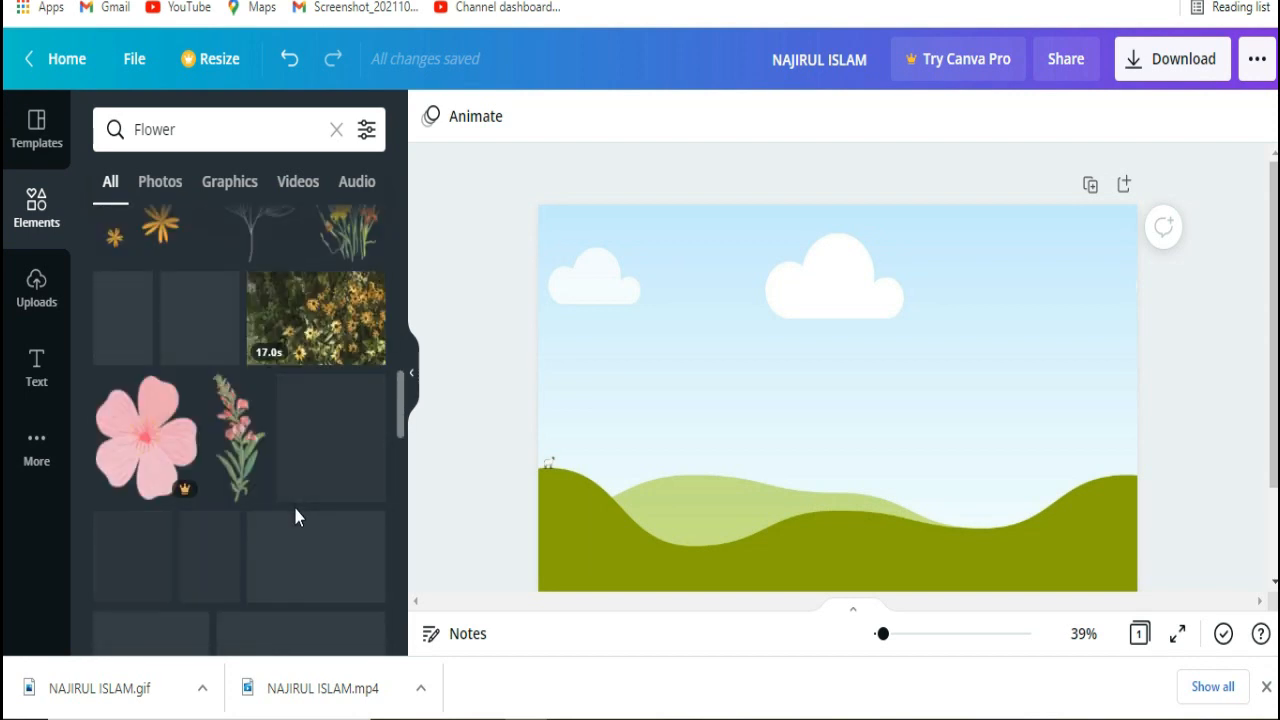
scroll(295, 515, "up", 3)
scroll(293, 510, "up", 5)
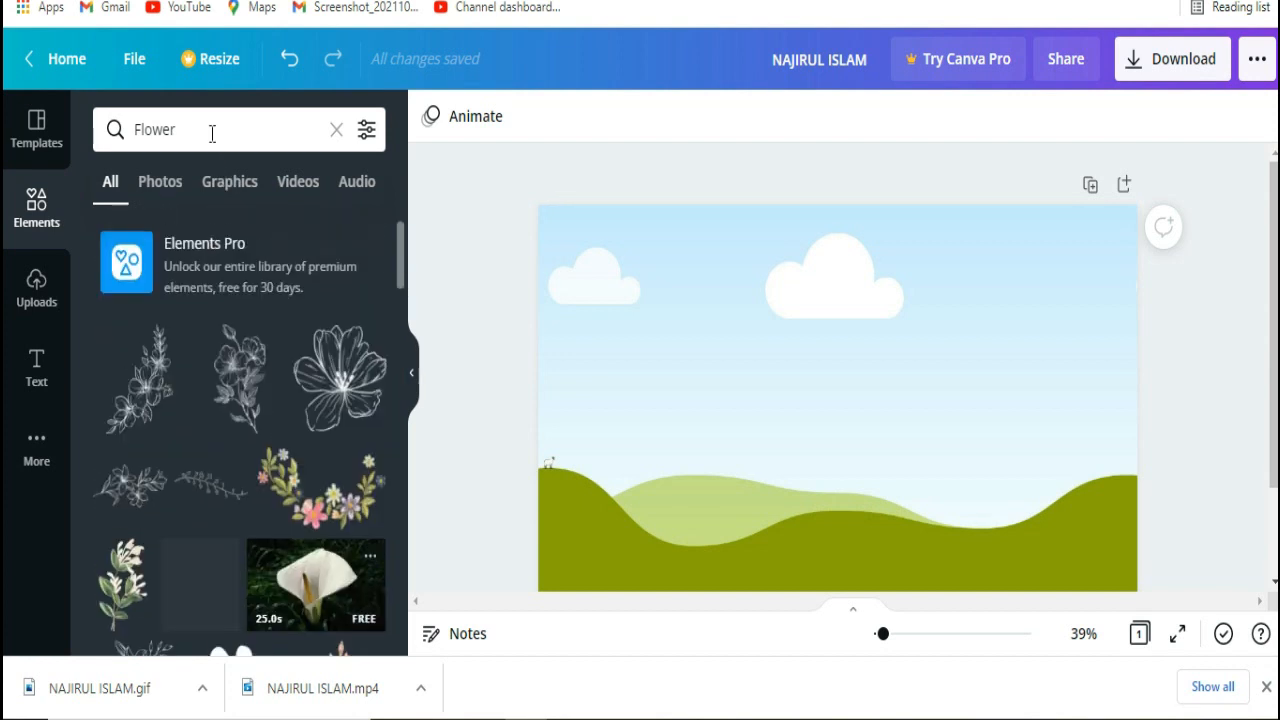
Search the elements for TREE and add the leafy green tree with the brown trunk to the page
left_click_drag(194, 132, 60, 141)
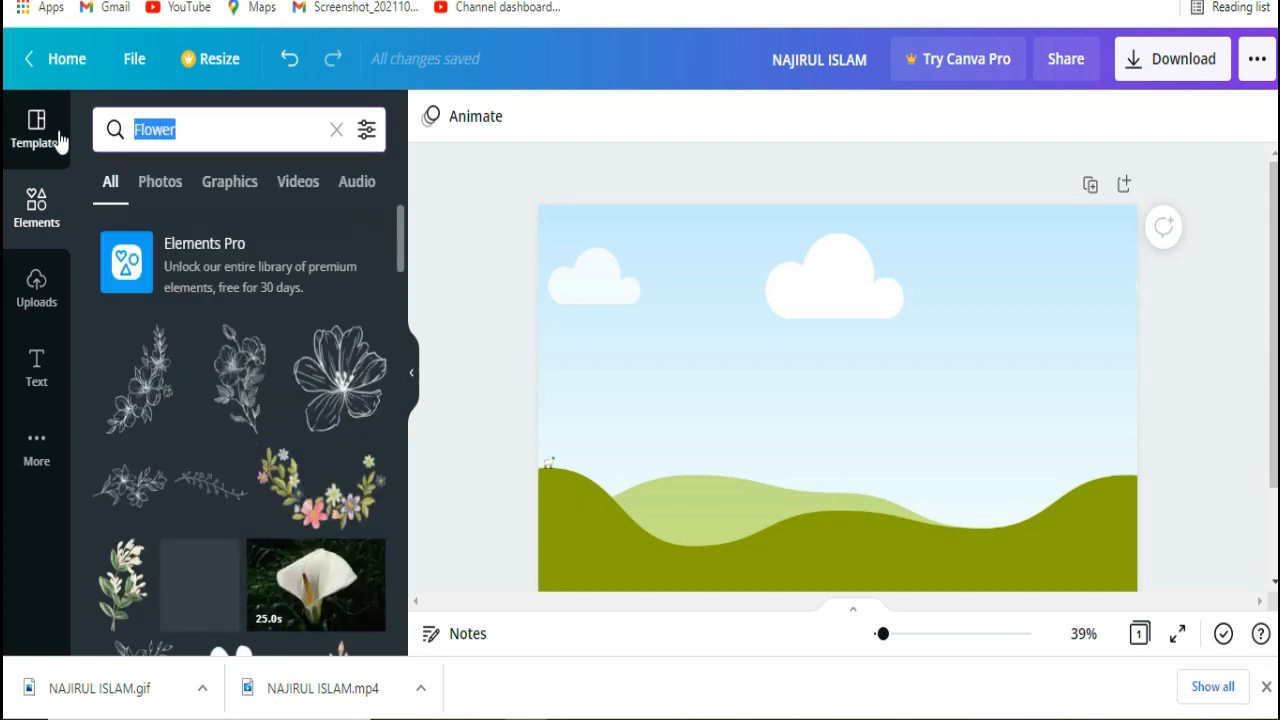
type("TREE")
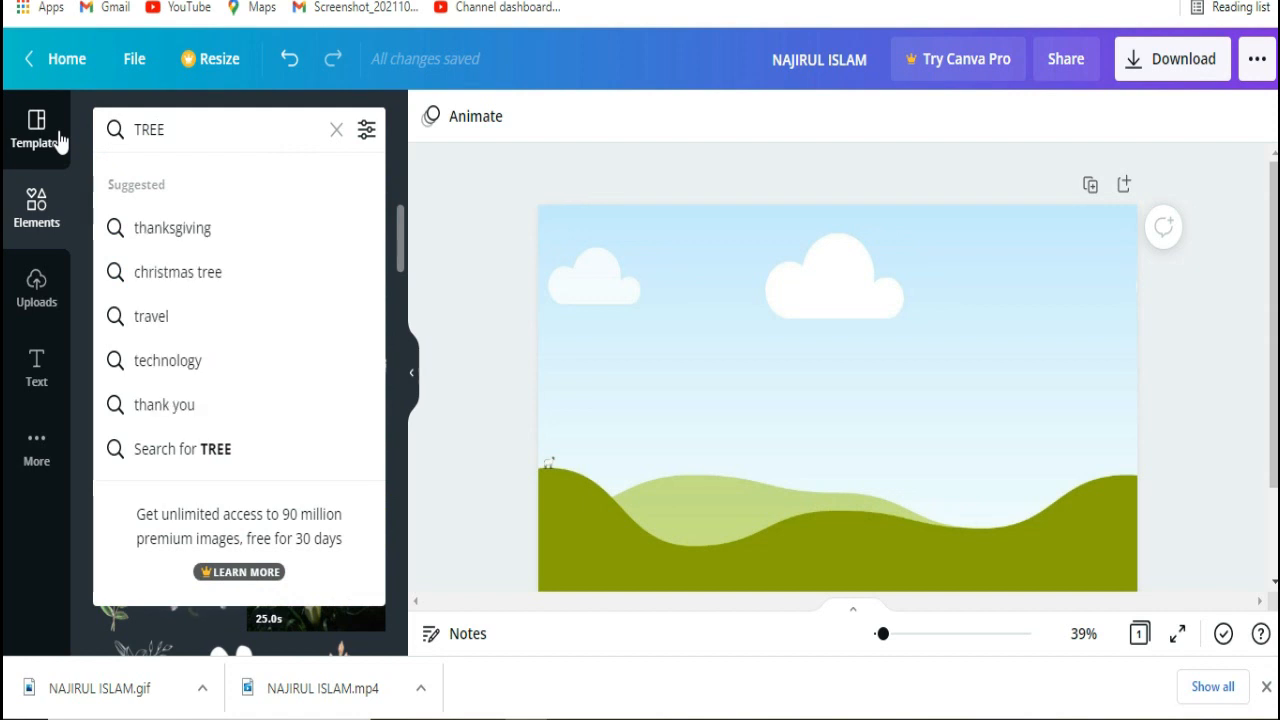
key("Return")
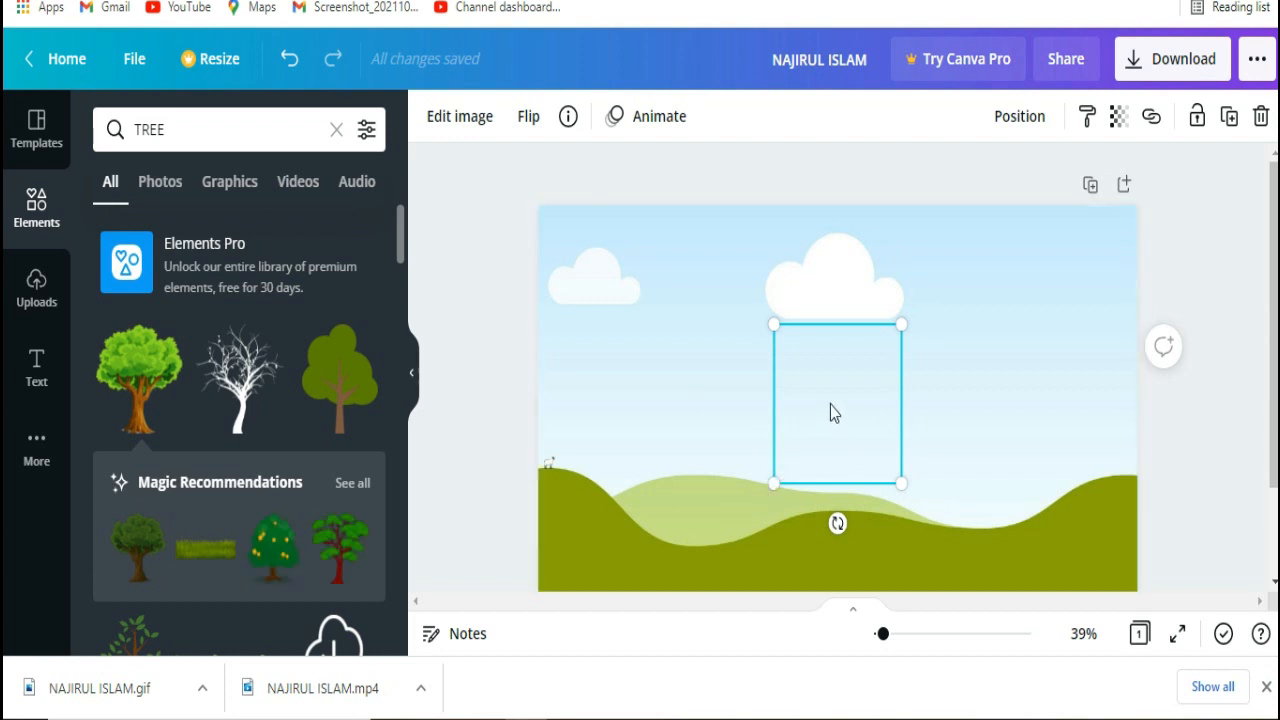
Move the tree onto the hill at the page's left edge and enlarge it until its crown reaches the small cloud
left_click_drag(830, 410, 576, 464)
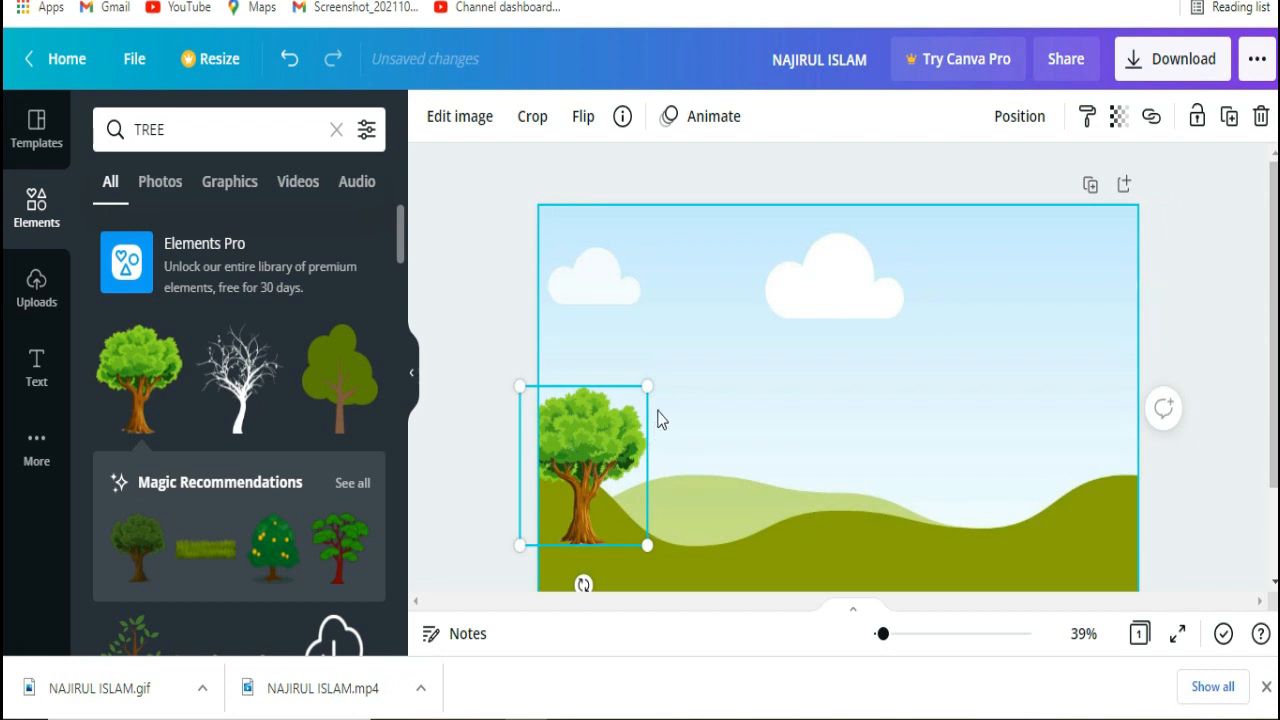
left_click_drag(692, 359, 767, 314)
mouse_move(634, 440)
left_mouse_down()
mouse_move(637, 472)
mouse_move(641, 444)
left_mouse_up()
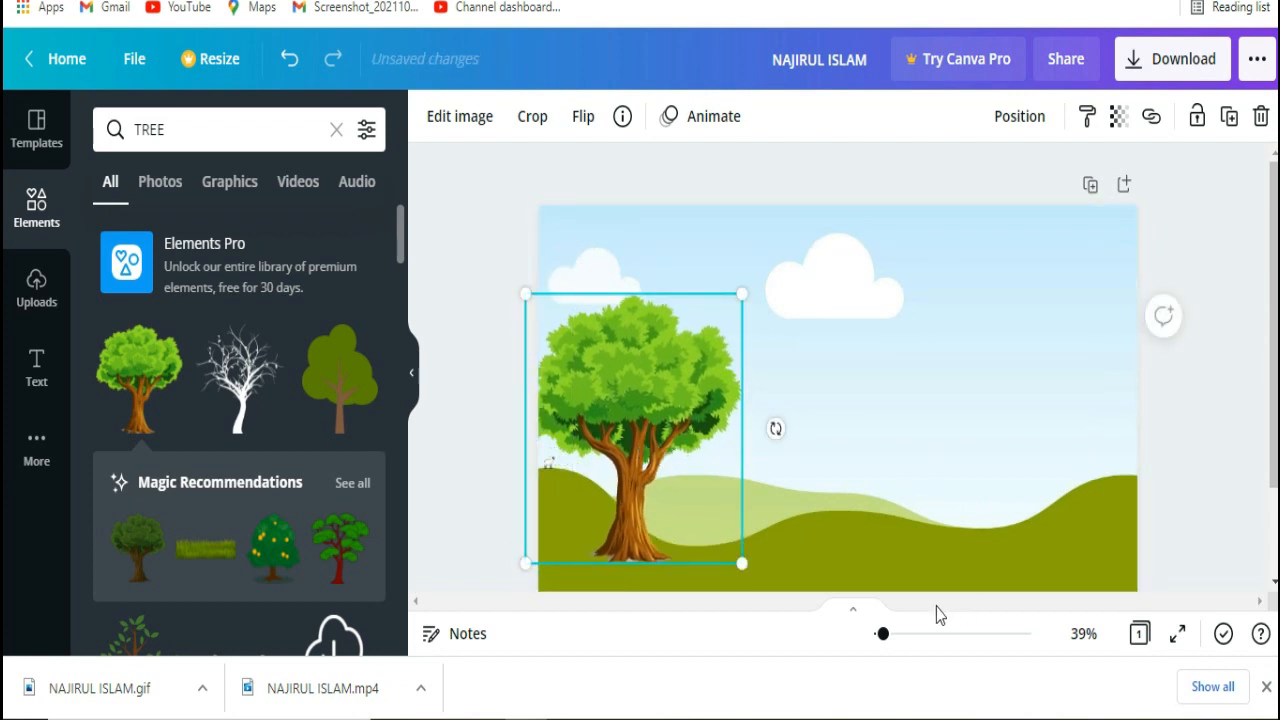
left_click(507, 480)
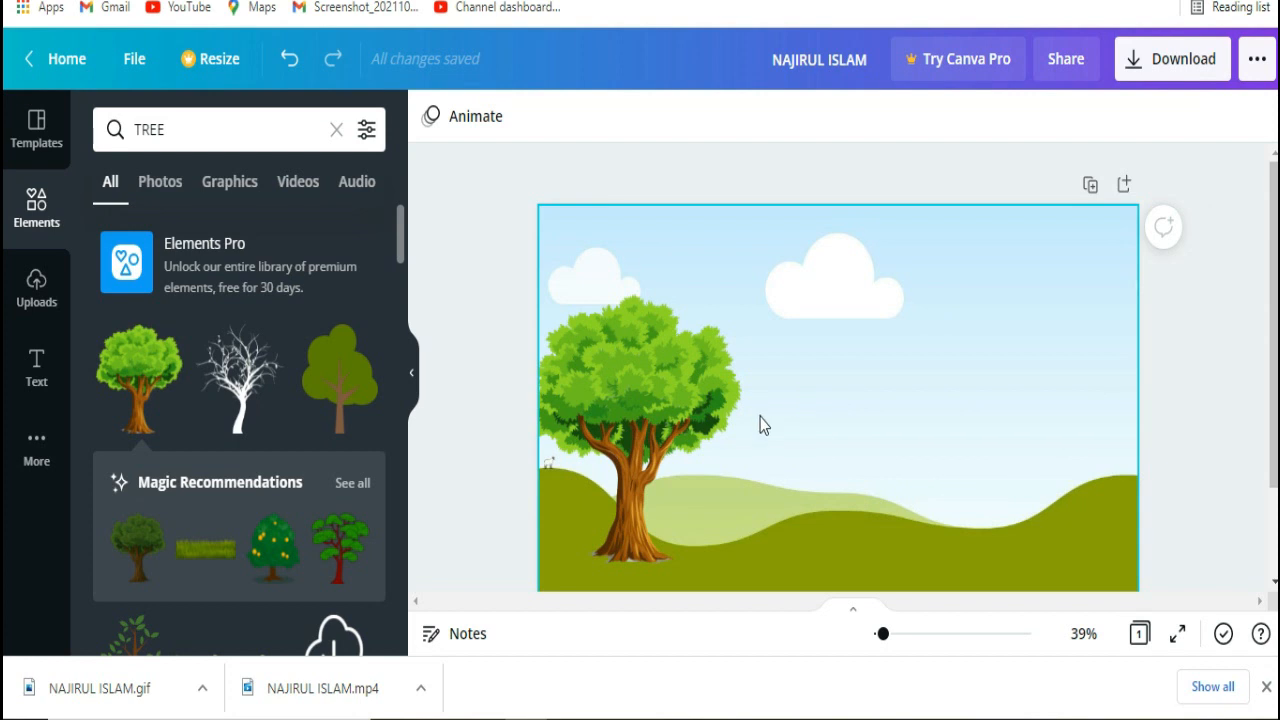
Search the elements for sun and add the round yellow sun with thin straight rays to the page
left_click(117, 135)
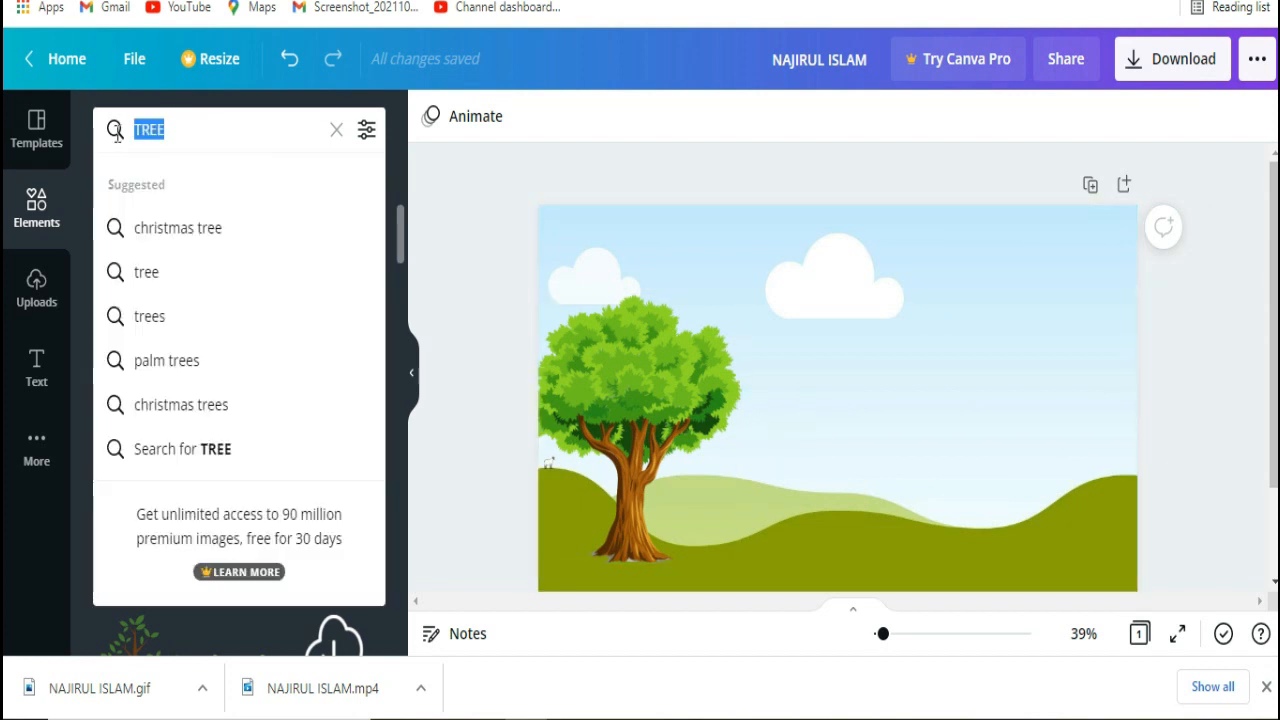
type("sun")
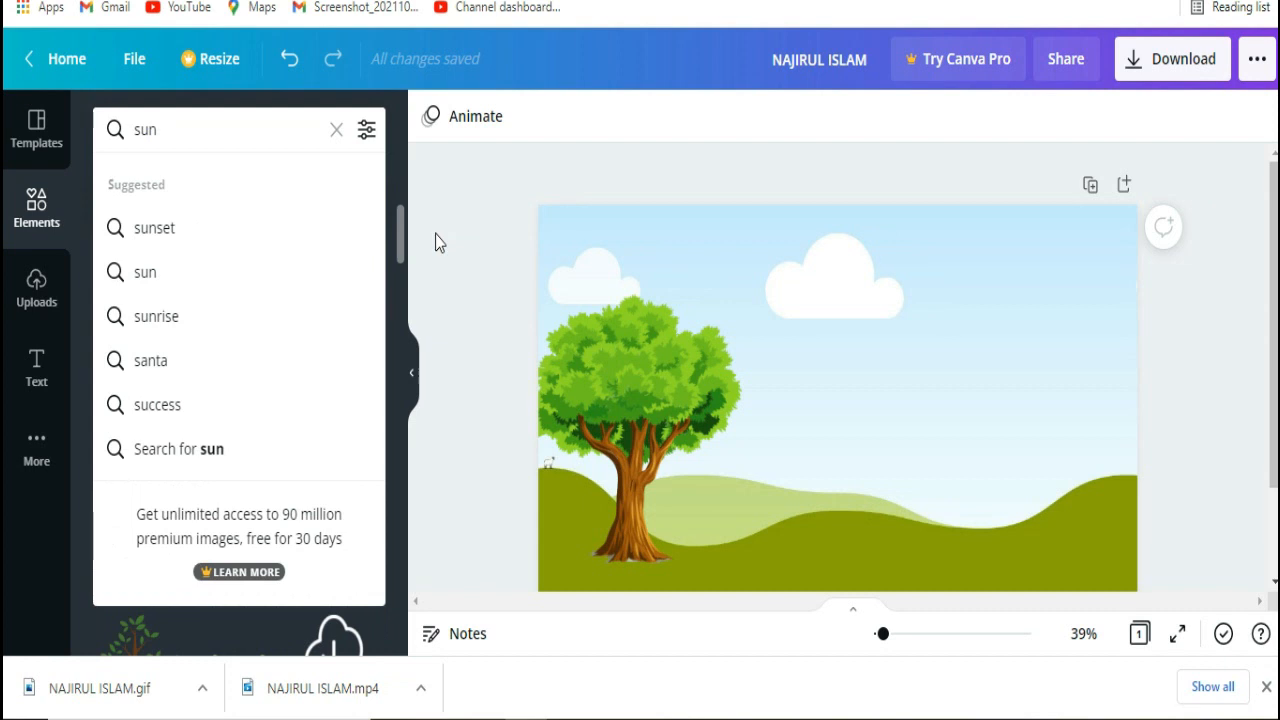
key("Return")
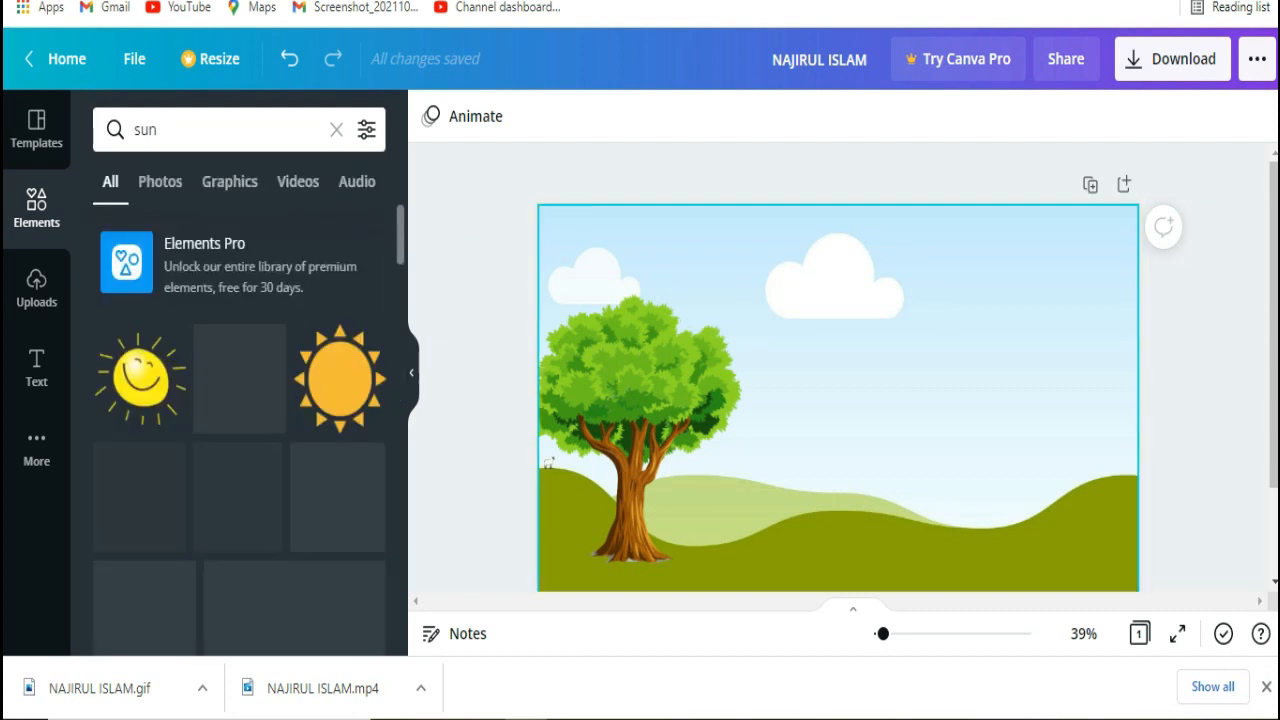
left_click(211, 8)
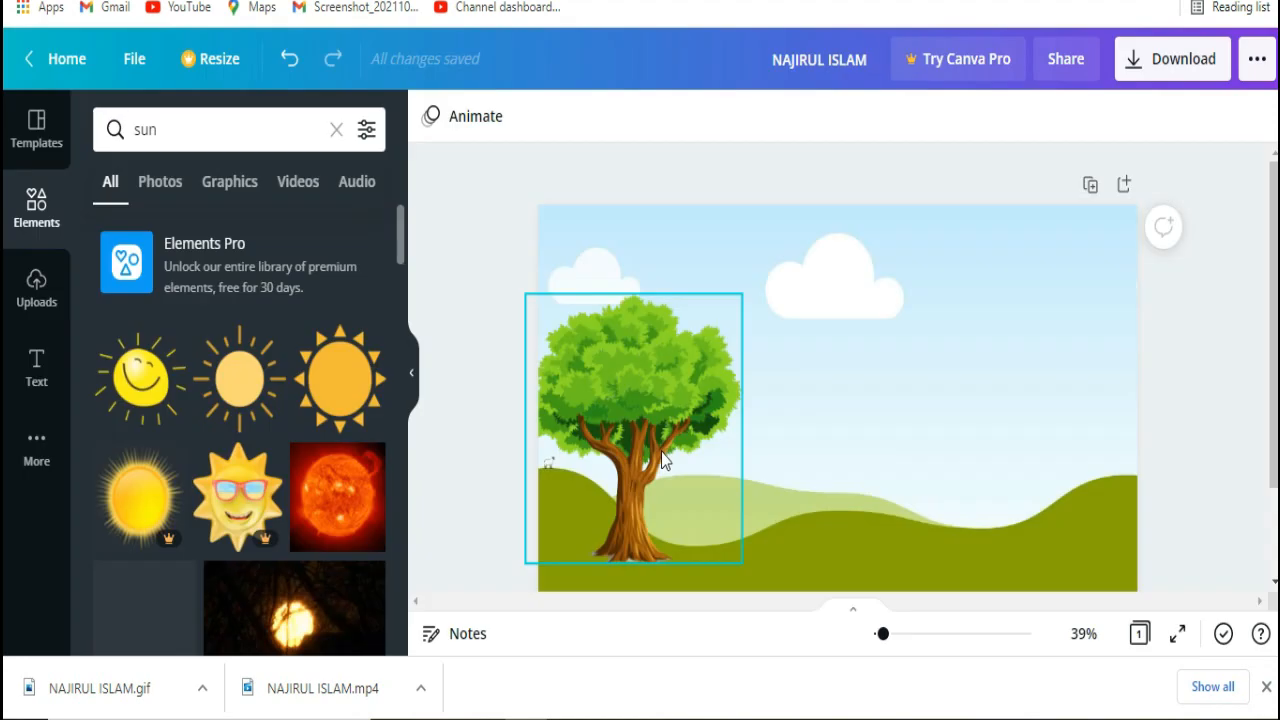
left_click(838, 395)
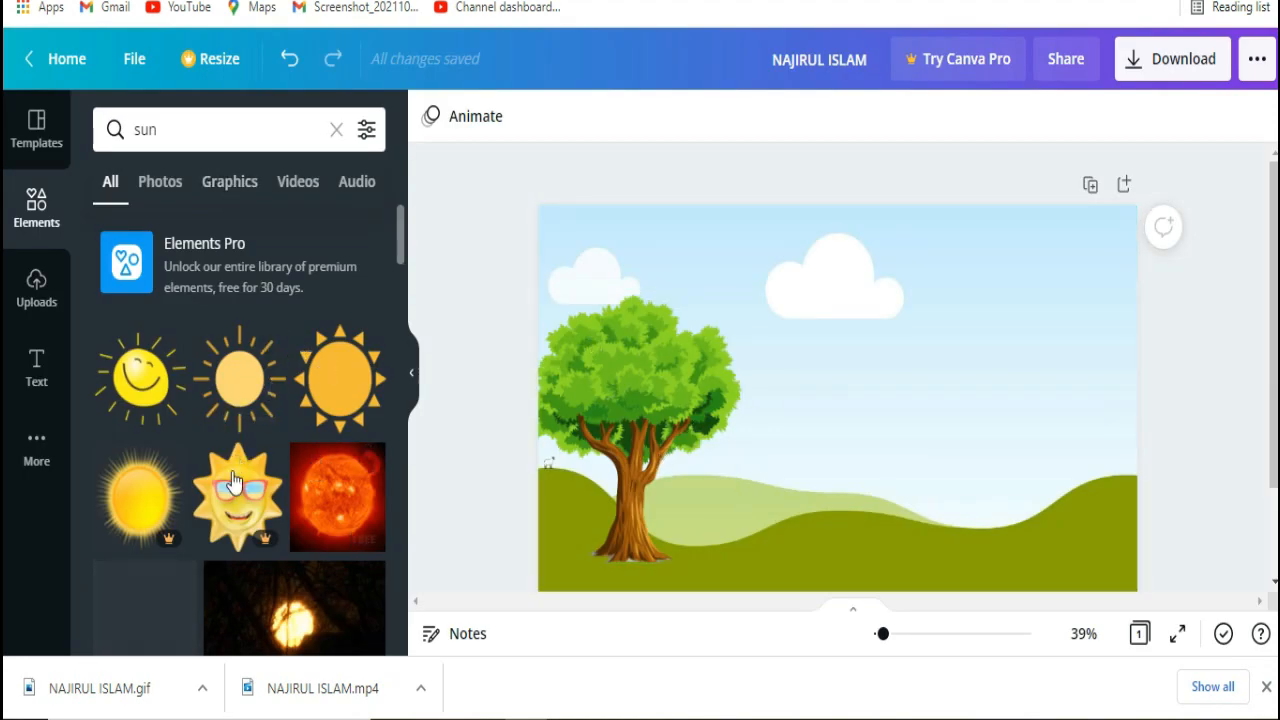
scroll(241, 440, "down", 1)
scroll(241, 440, "down", 5)
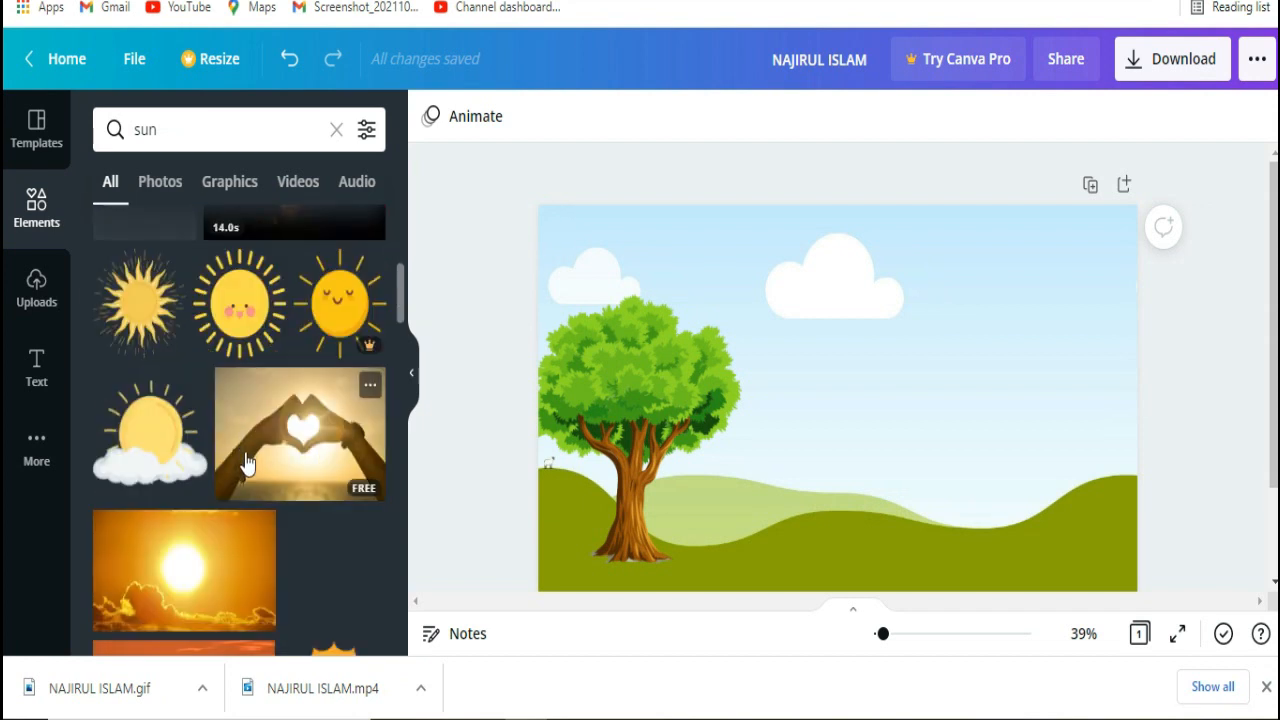
scroll(230, 480, "down", 5)
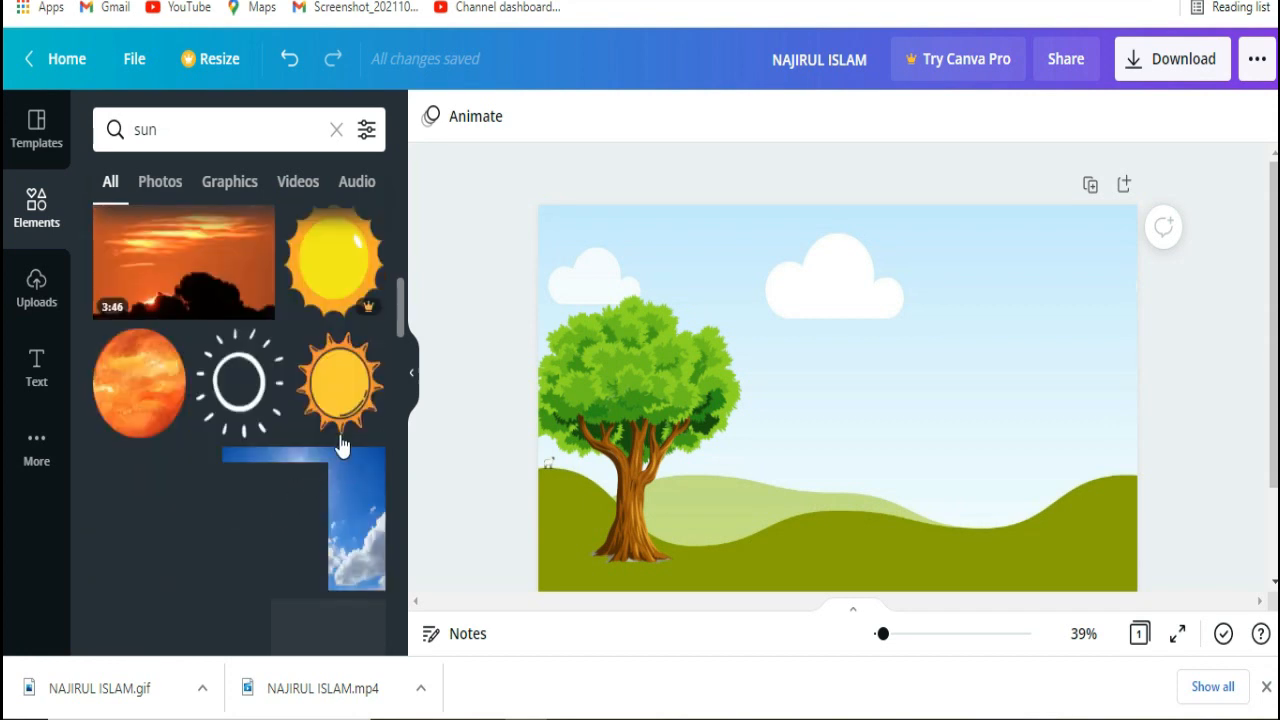
scroll(298, 510, "down", 2)
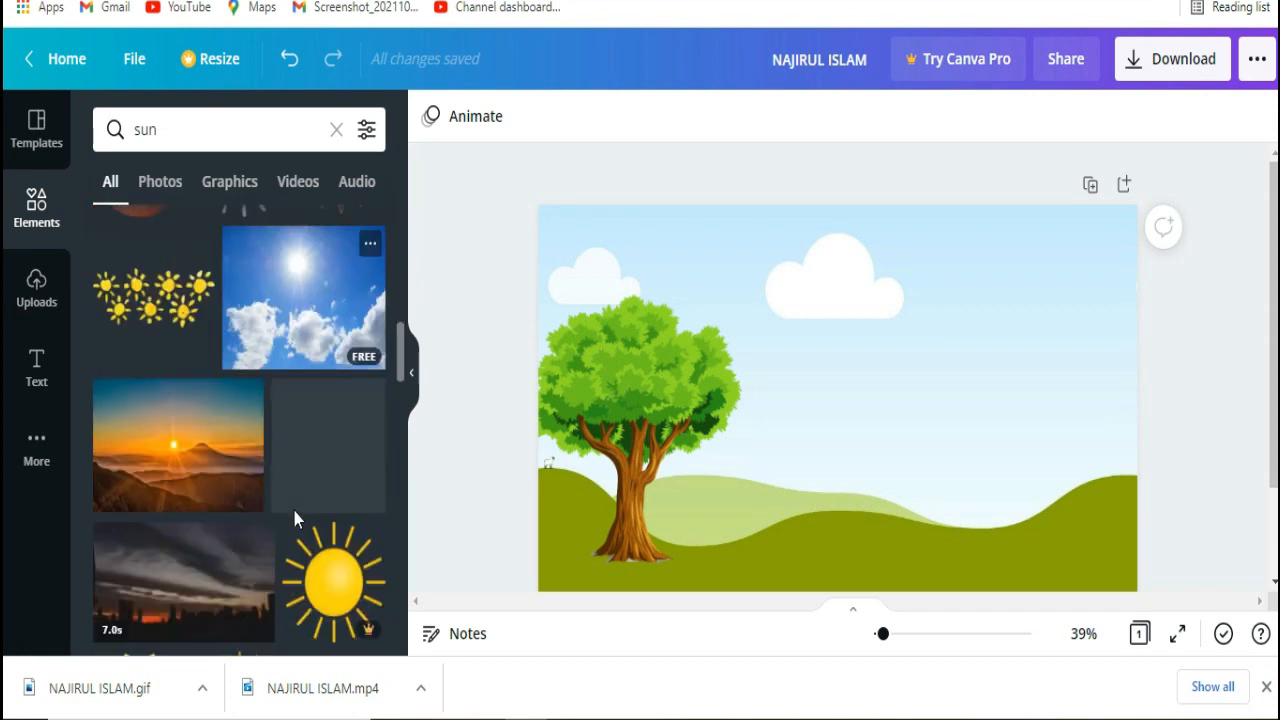
scroll(294, 512, "down", 1)
scroll(296, 522, "down", 2)
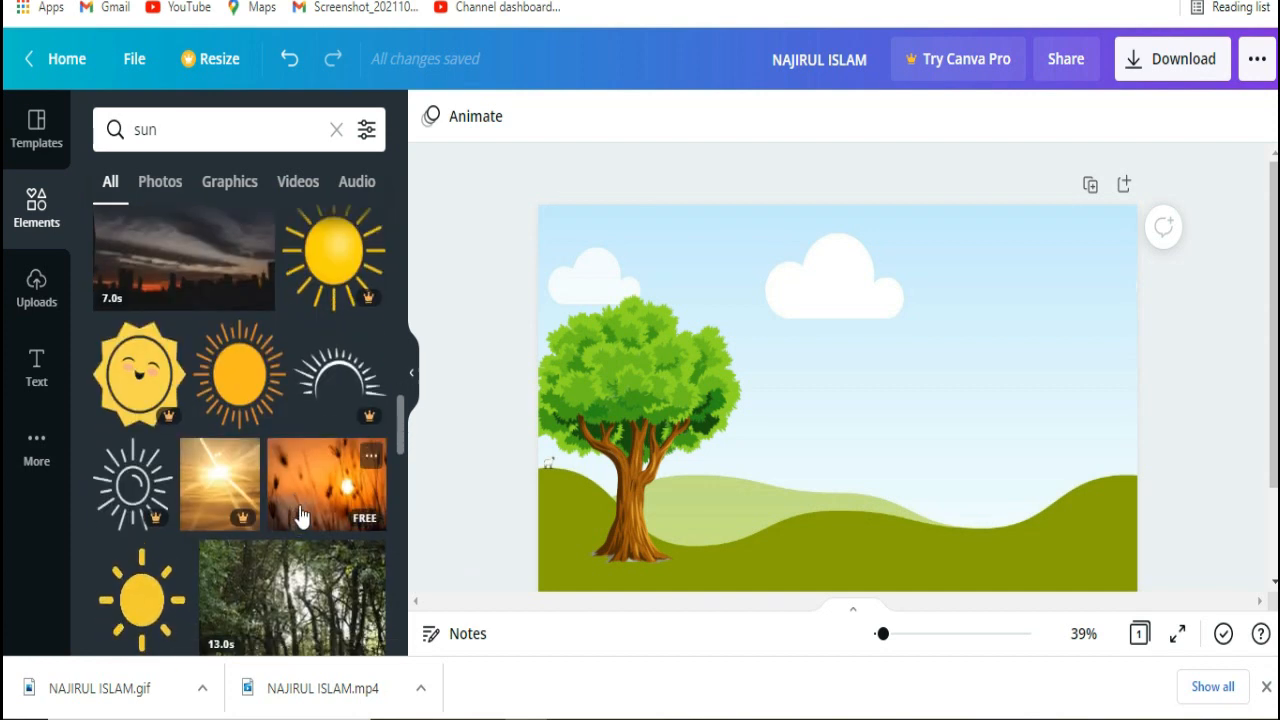
left_click(372, 300)
Shrink the sun slightly and position it in the sky near the page's upper-right corner
left_click_drag(875, 400, 1014, 292)
left_click_drag(1097, 204, 1034, 270)
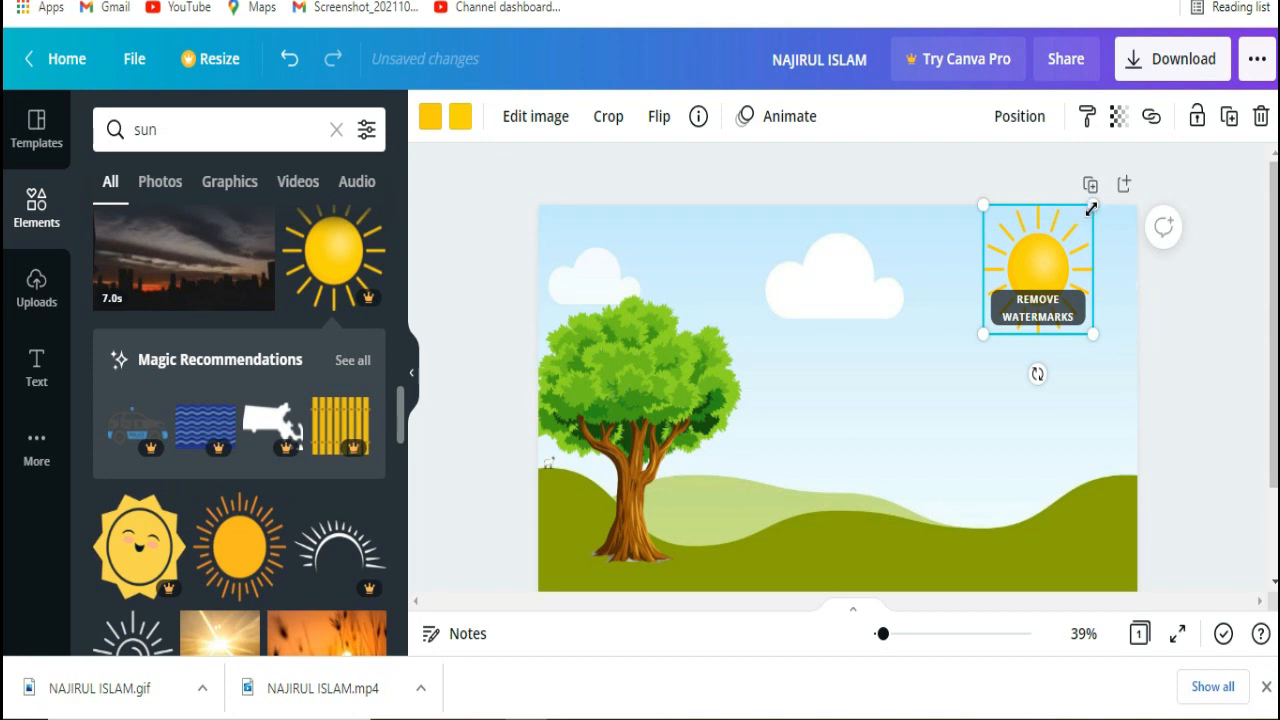
left_click_drag(1091, 207, 1081, 219)
left_click_drag(1039, 264, 1049, 238)
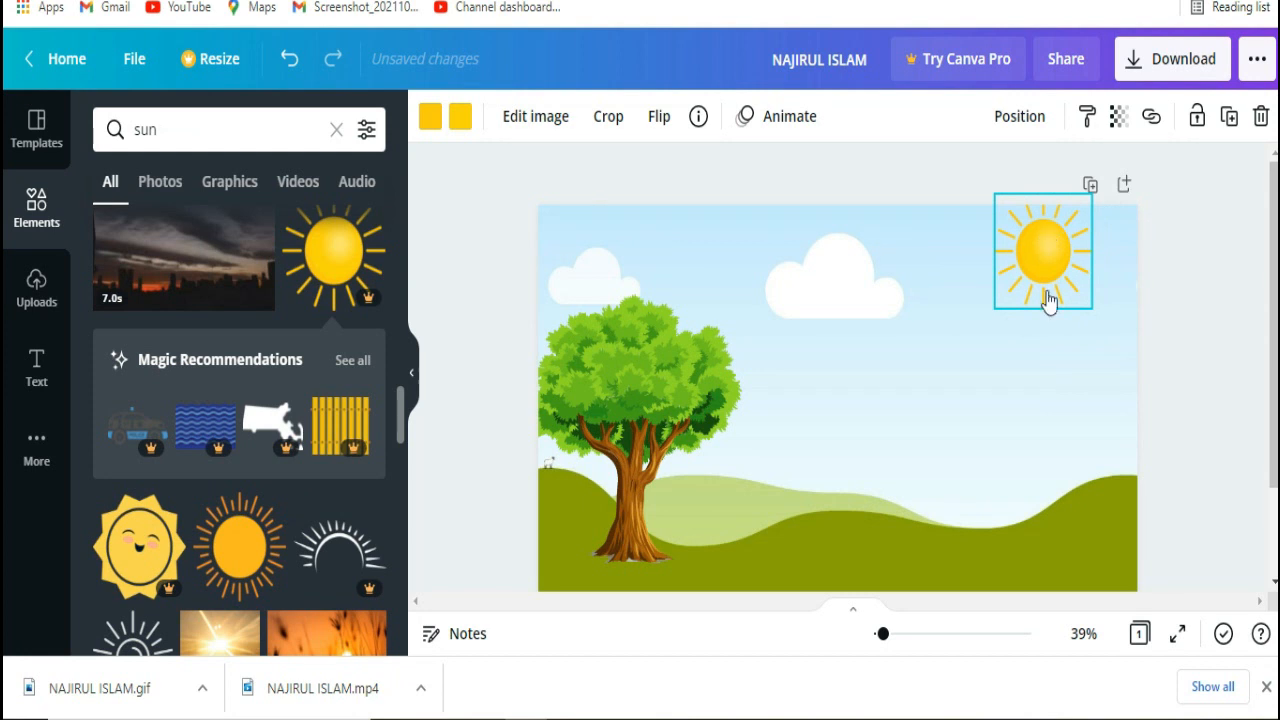
left_click(527, 282)
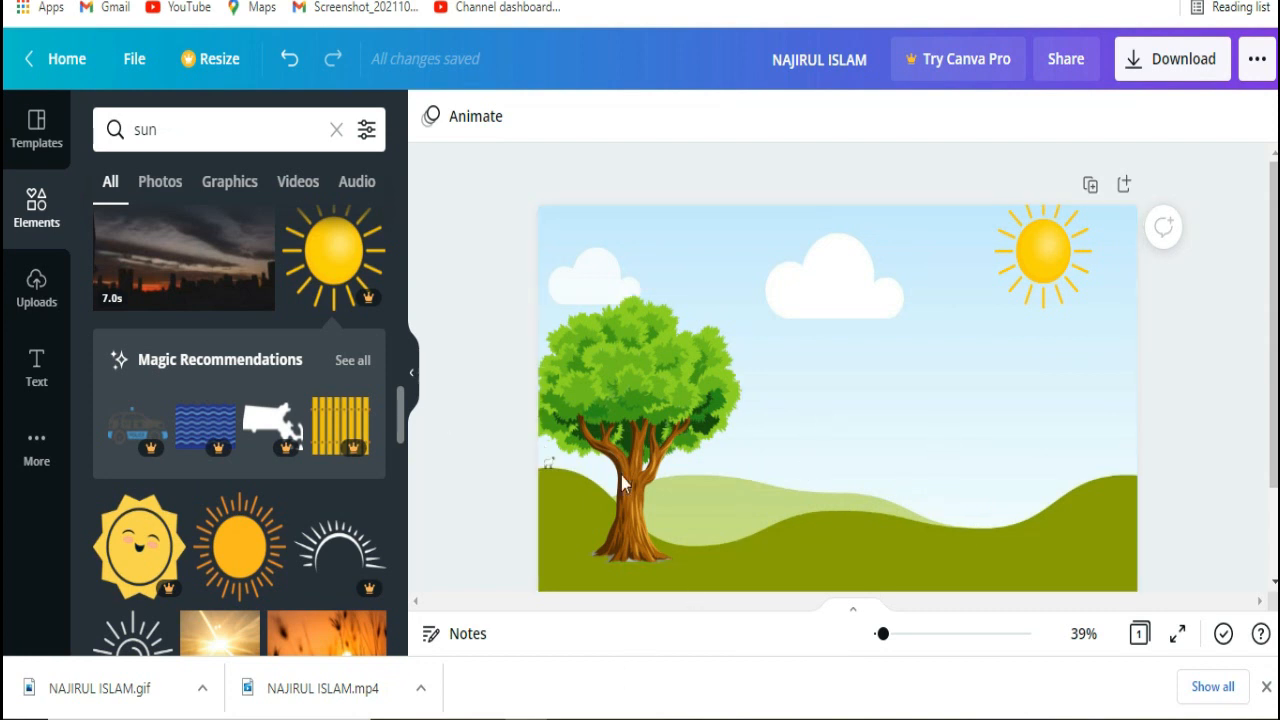
Search the elements for animal and add the standing brown fawn with pink inner ears to the page
left_click(181, 133)
left_click_drag(177, 128, 107, 127)
type("ani")
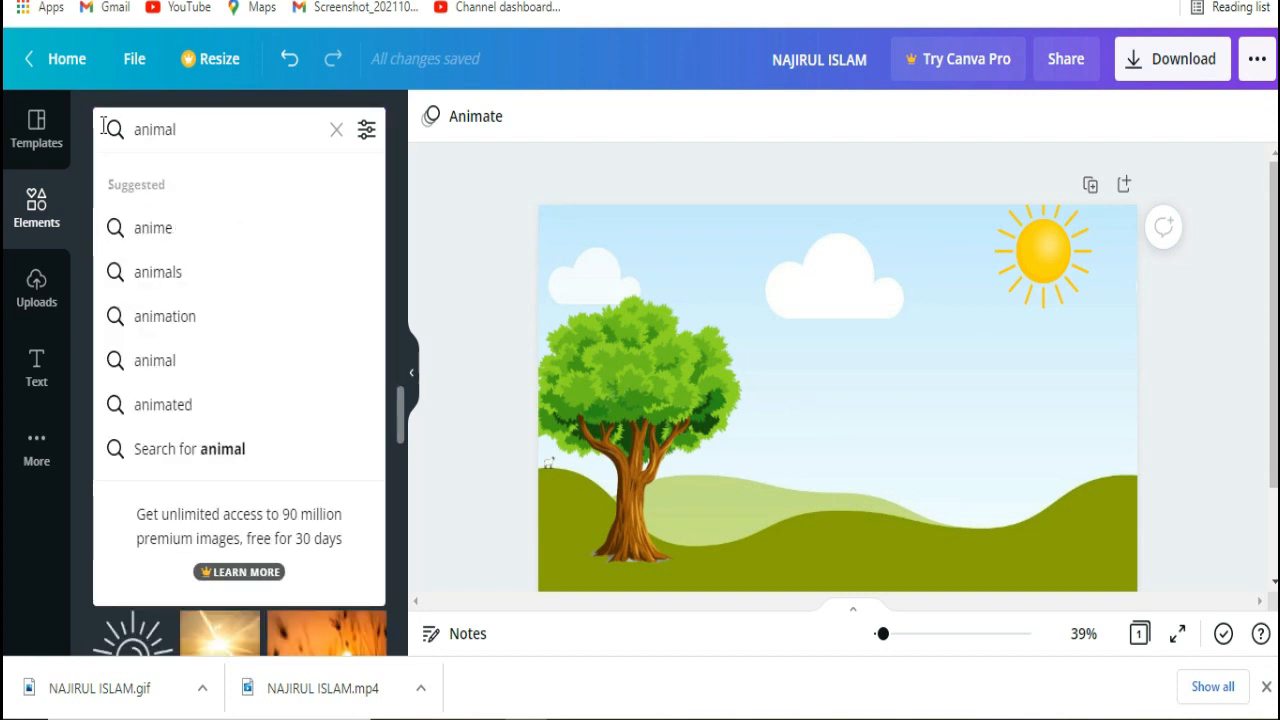
type("mal")
key("Return")
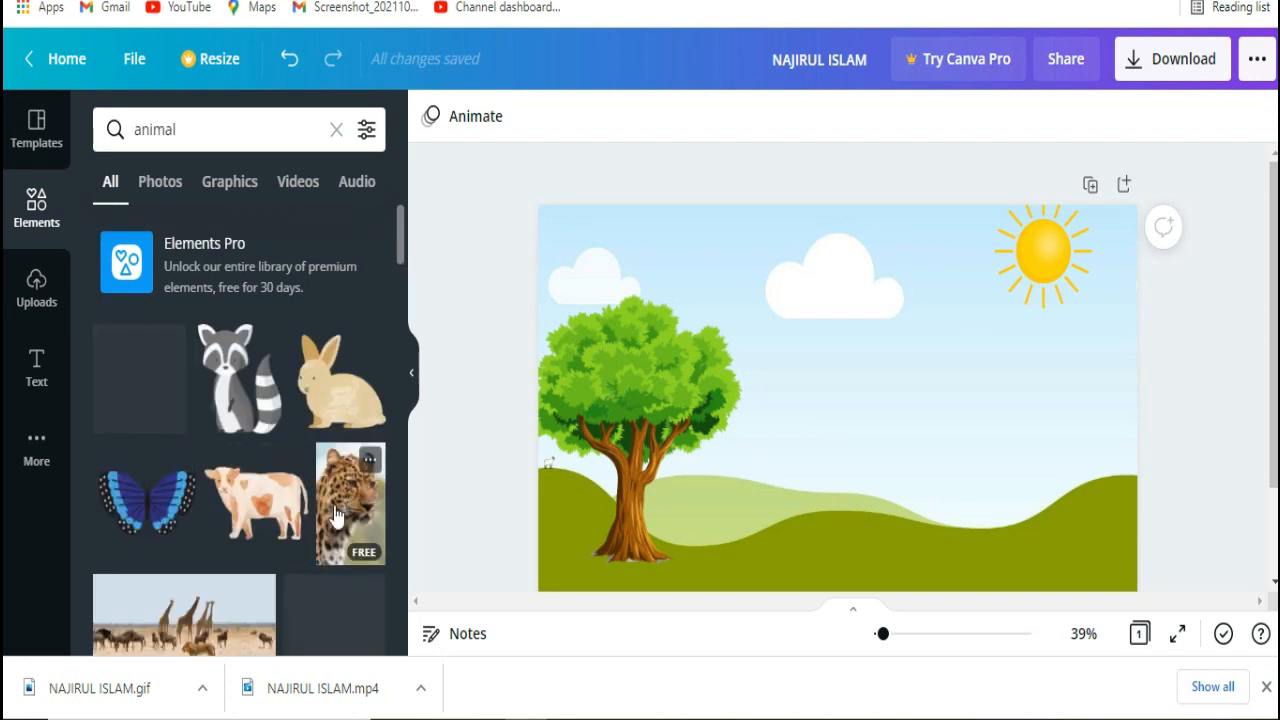
scroll(334, 506, "down", 2)
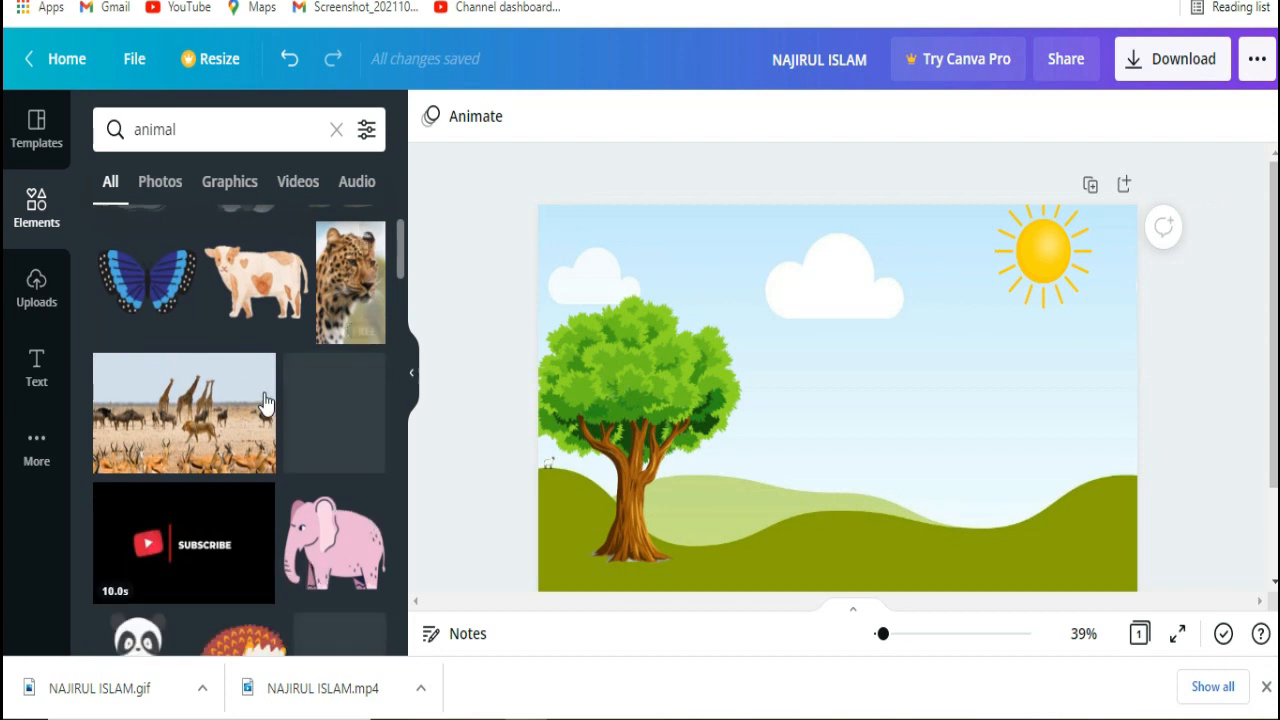
scroll(265, 398, "down", 2)
scroll(263, 403, "down", 2)
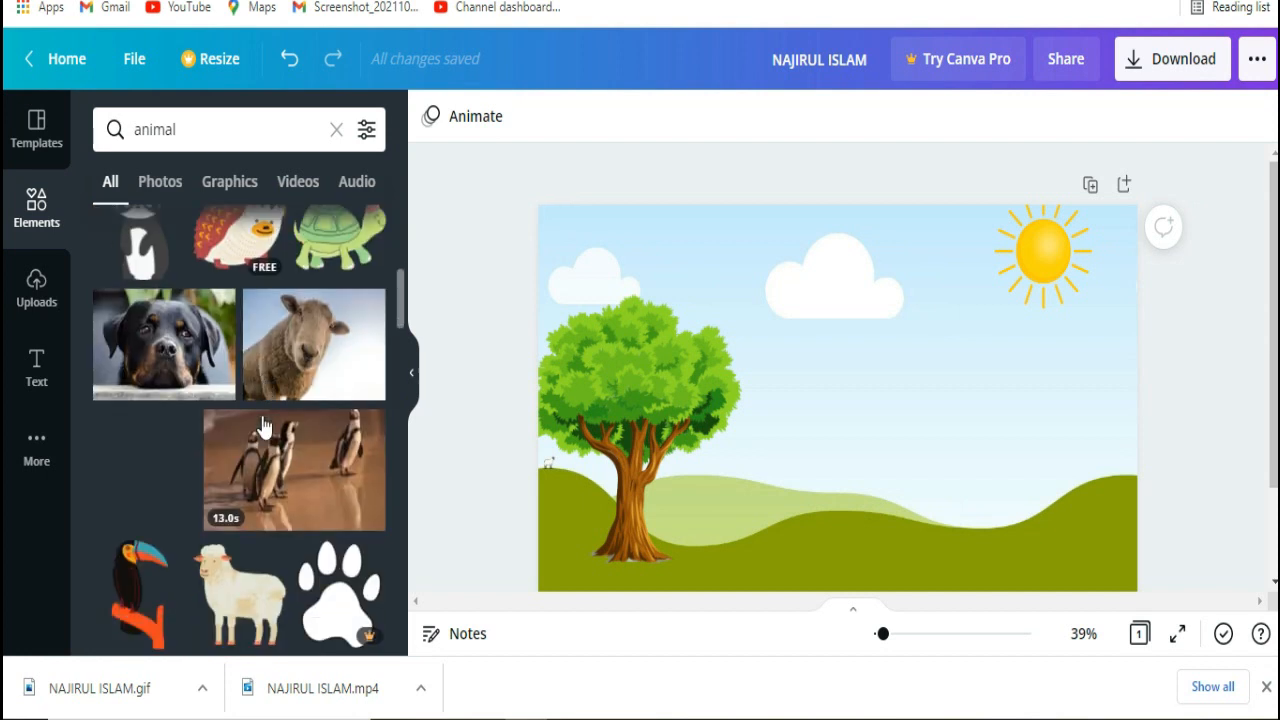
scroll(263, 428, "down", 1)
scroll(263, 428, "down", 3)
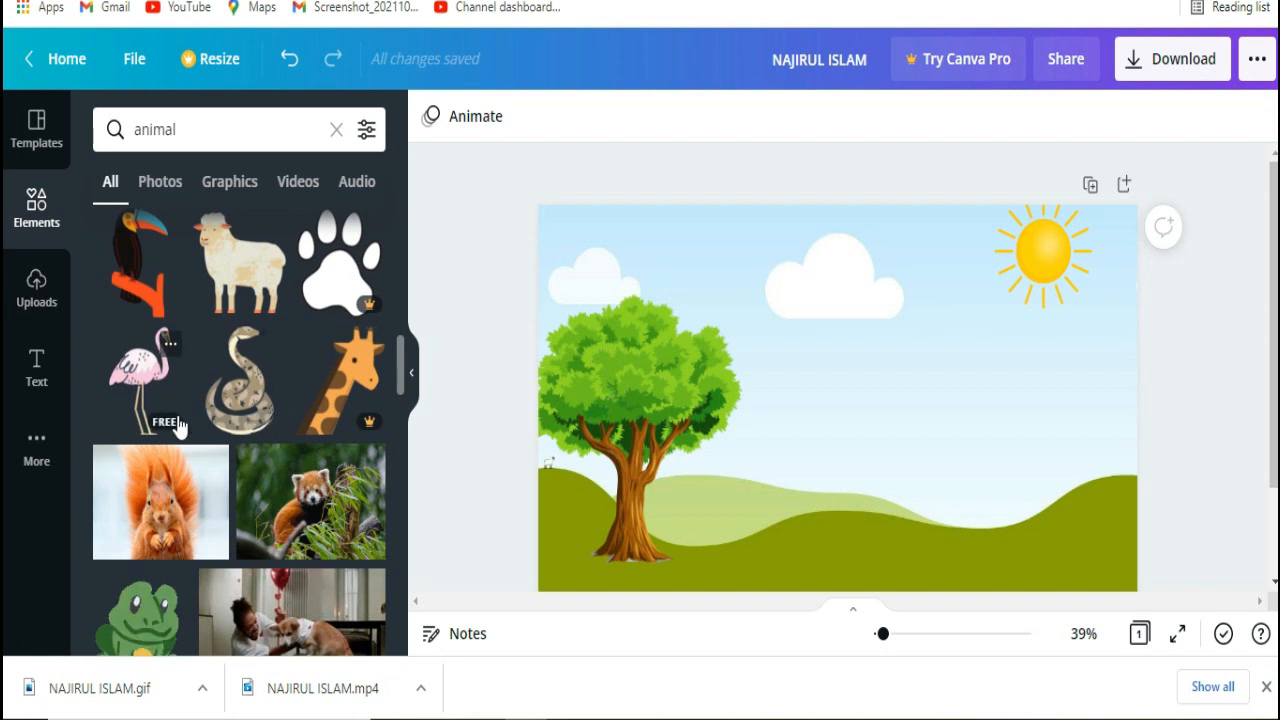
scroll(284, 505, "down", 5)
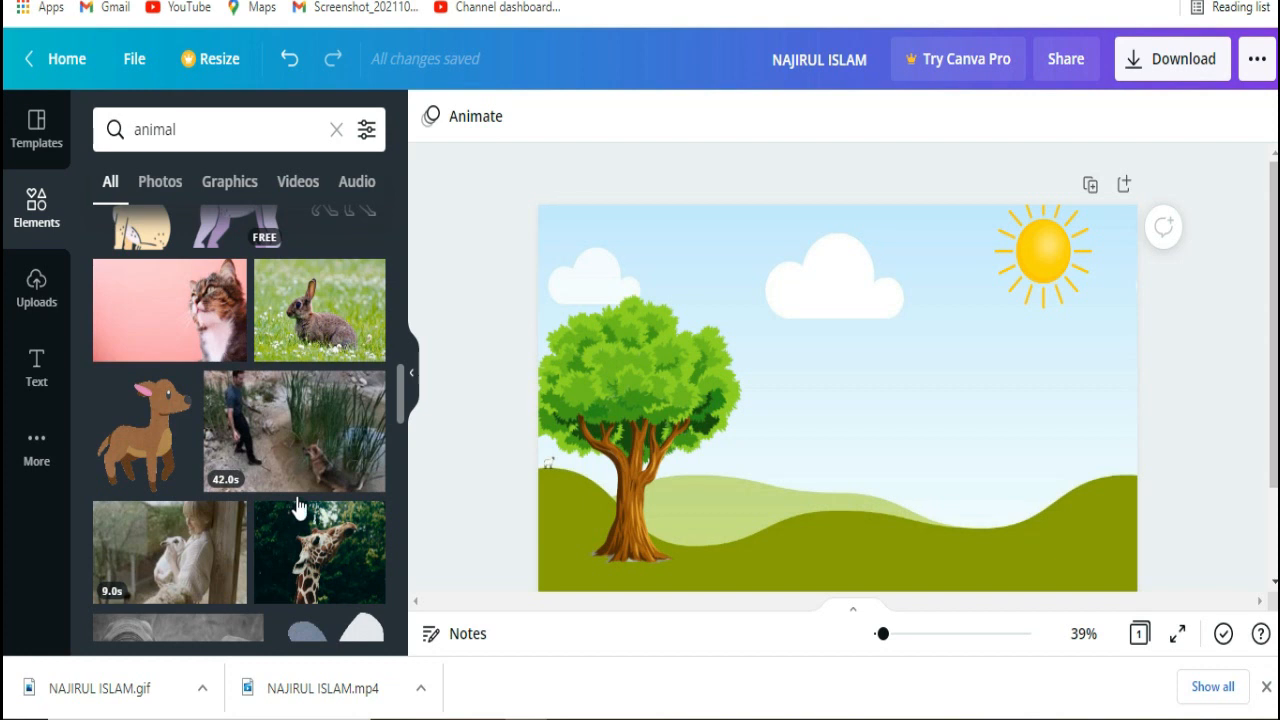
left_click(163, 449)
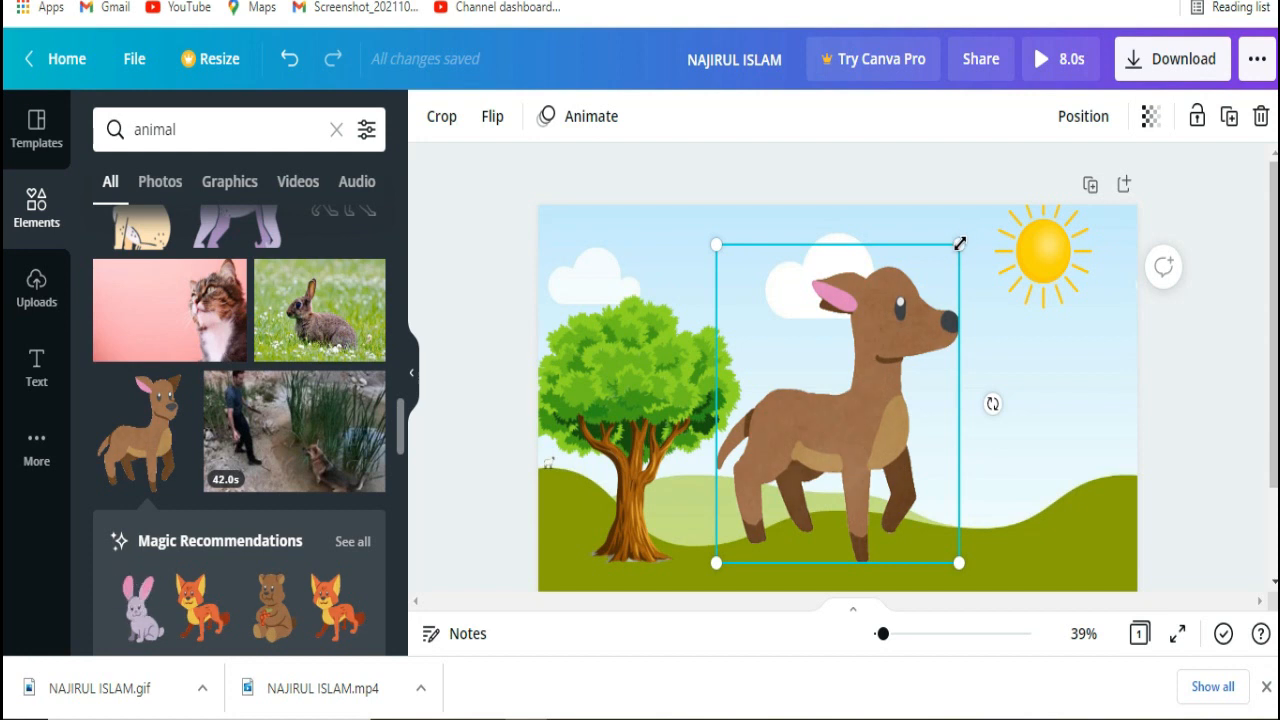
Shrink the fawn to a small figure tilted 11° and place it on the grass beside the tree trunk
left_click_drag(929, 289, 768, 494)
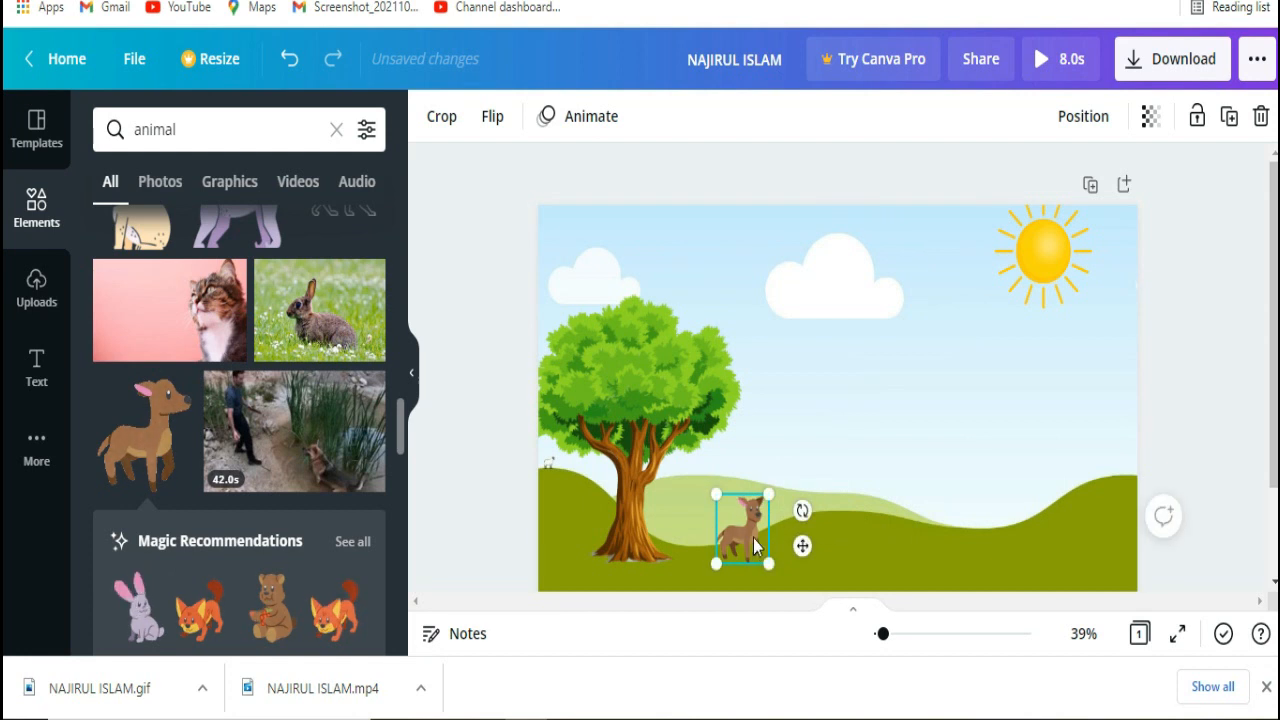
left_click_drag(802, 511, 801, 529)
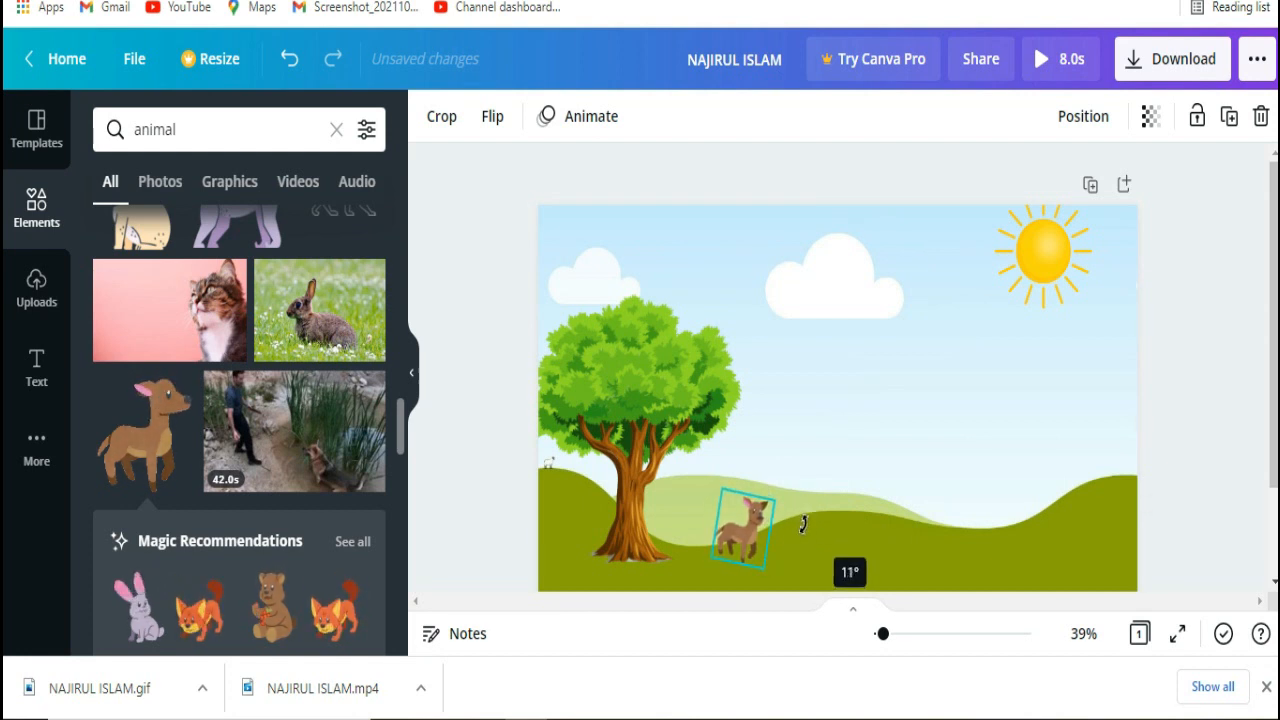
left_click_drag(802, 524, 803, 524)
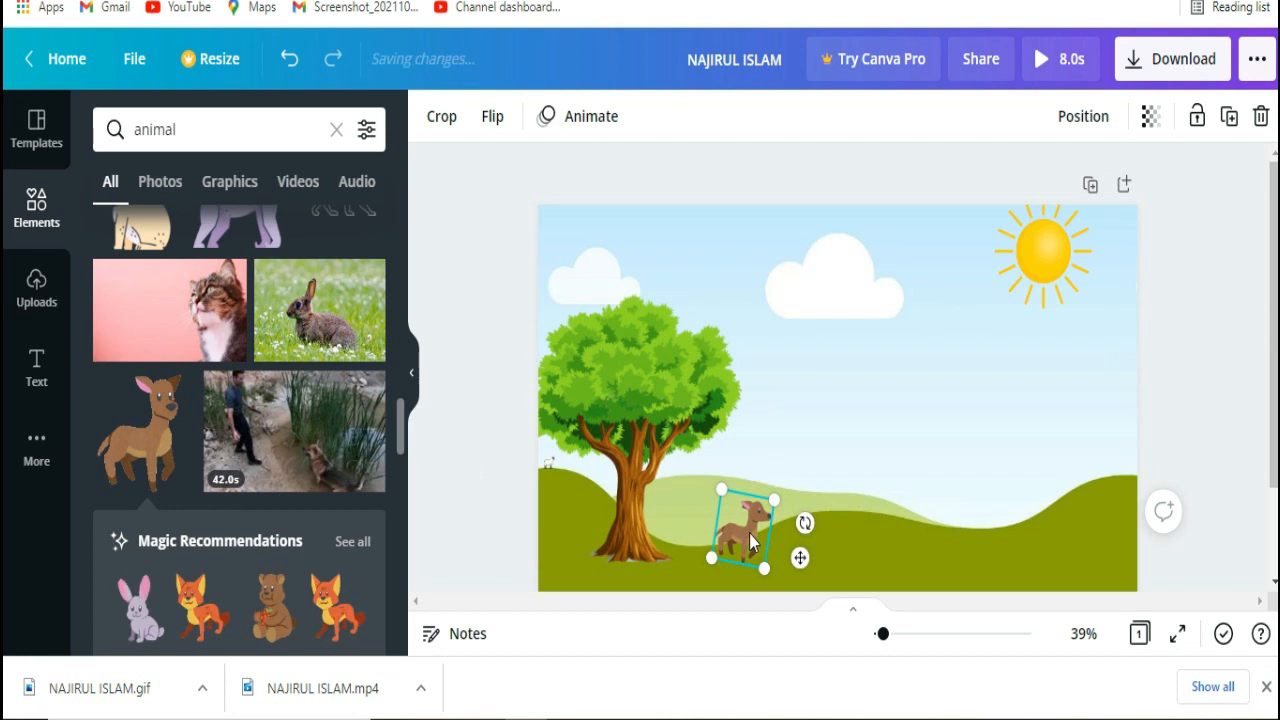
left_click_drag(748, 537, 731, 556)
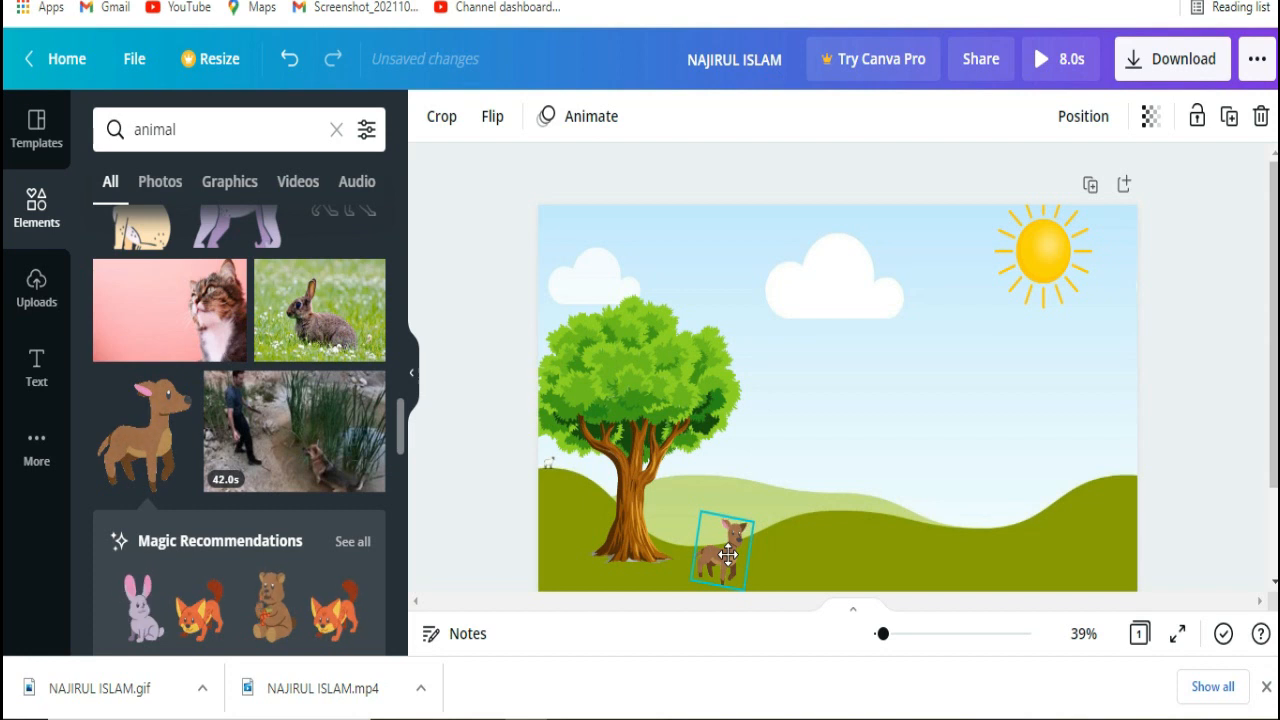
left_click(554, 535)
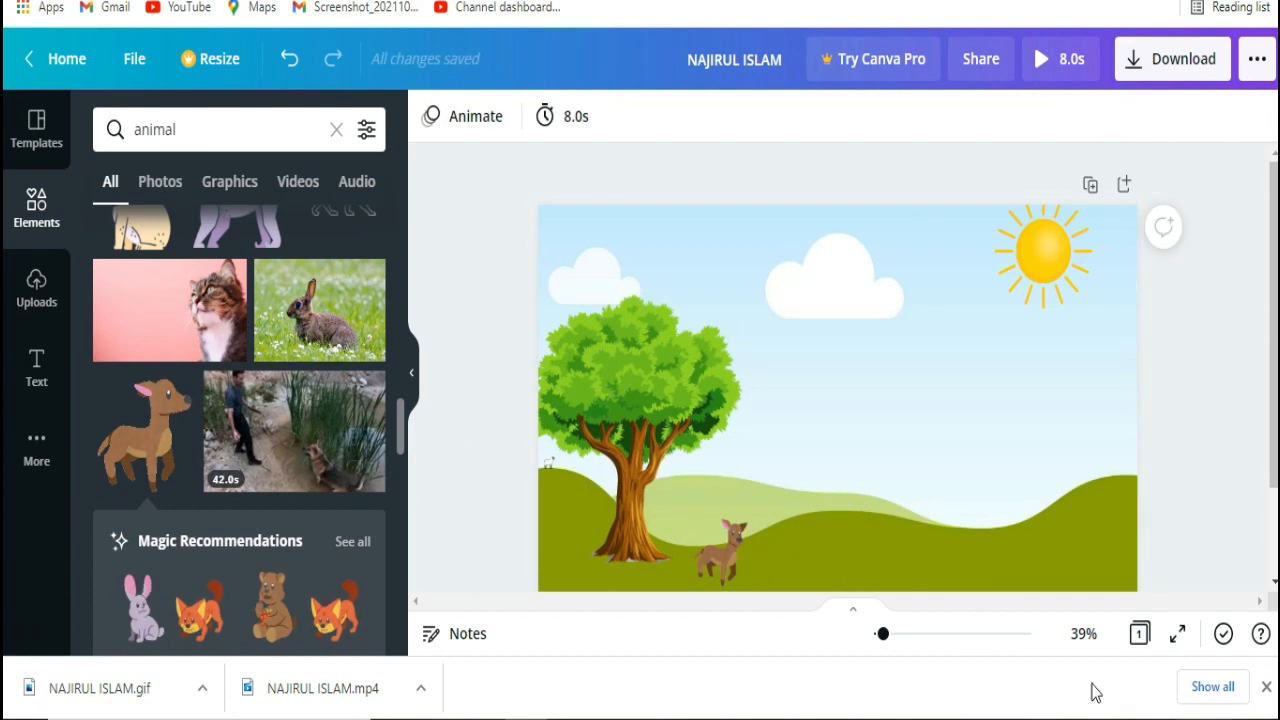
Rotate the fawn beside the tree back to an upright position and deselect it
left_click(750, 584)
left_click_drag(785, 543, 791, 531)
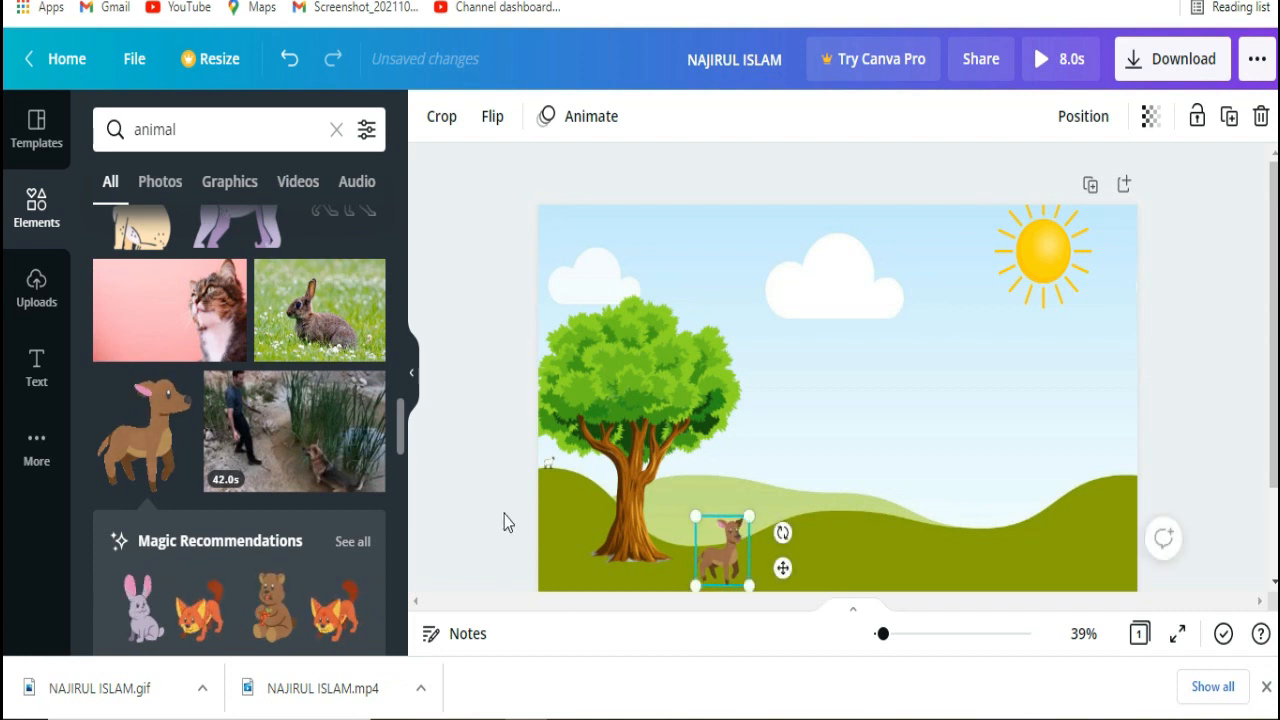
left_click(521, 616)
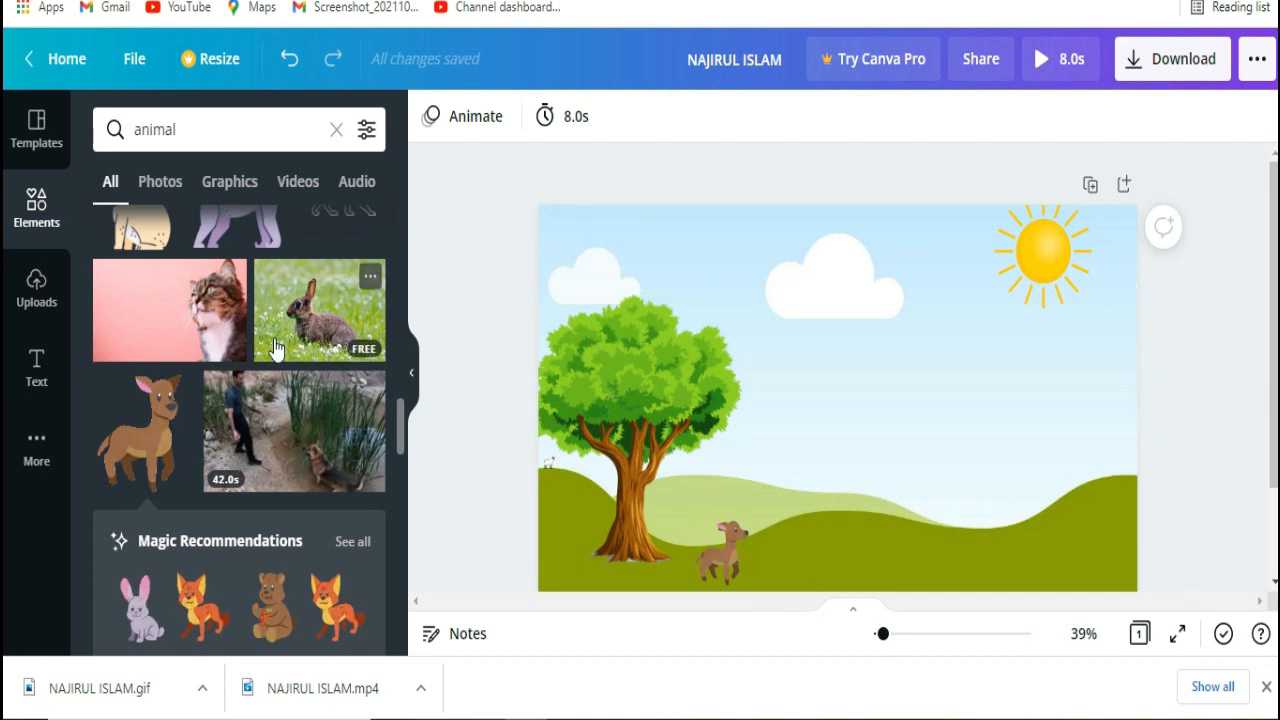
Restrict the animal results to graphics and browse them for another animal for the scene
scroll(275, 350, "up", 15)
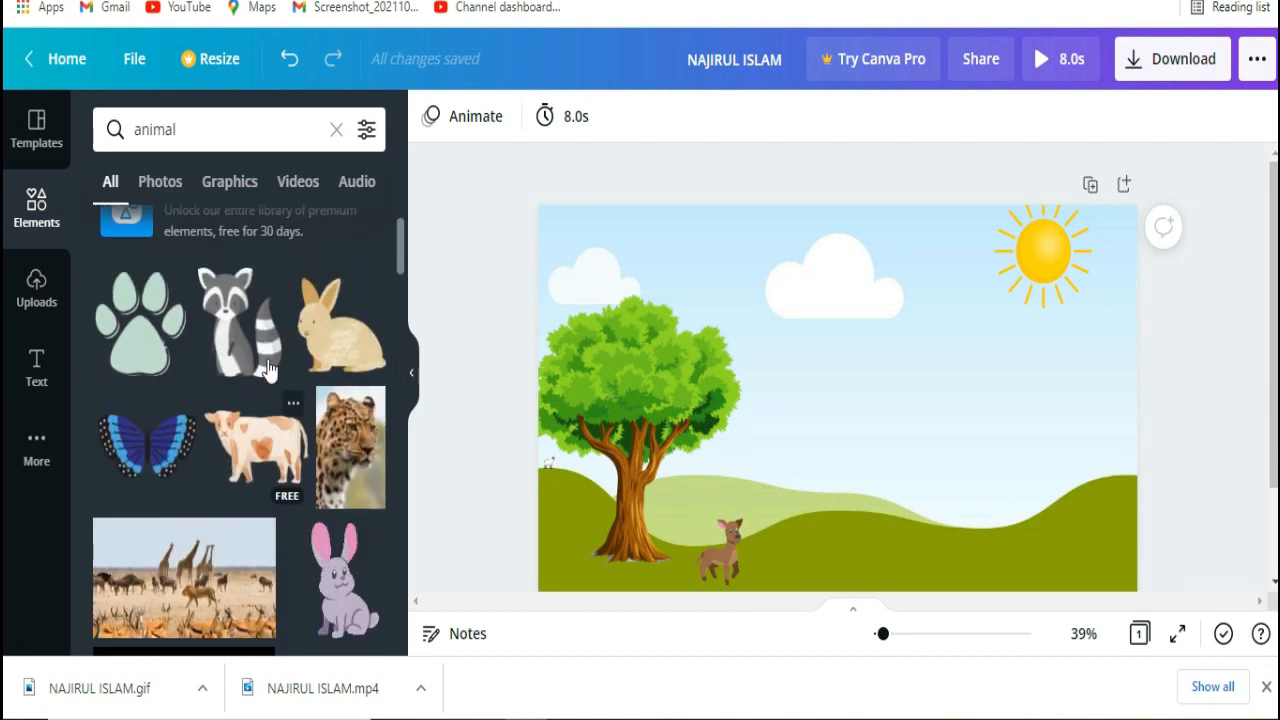
scroll(268, 370, "up", 1)
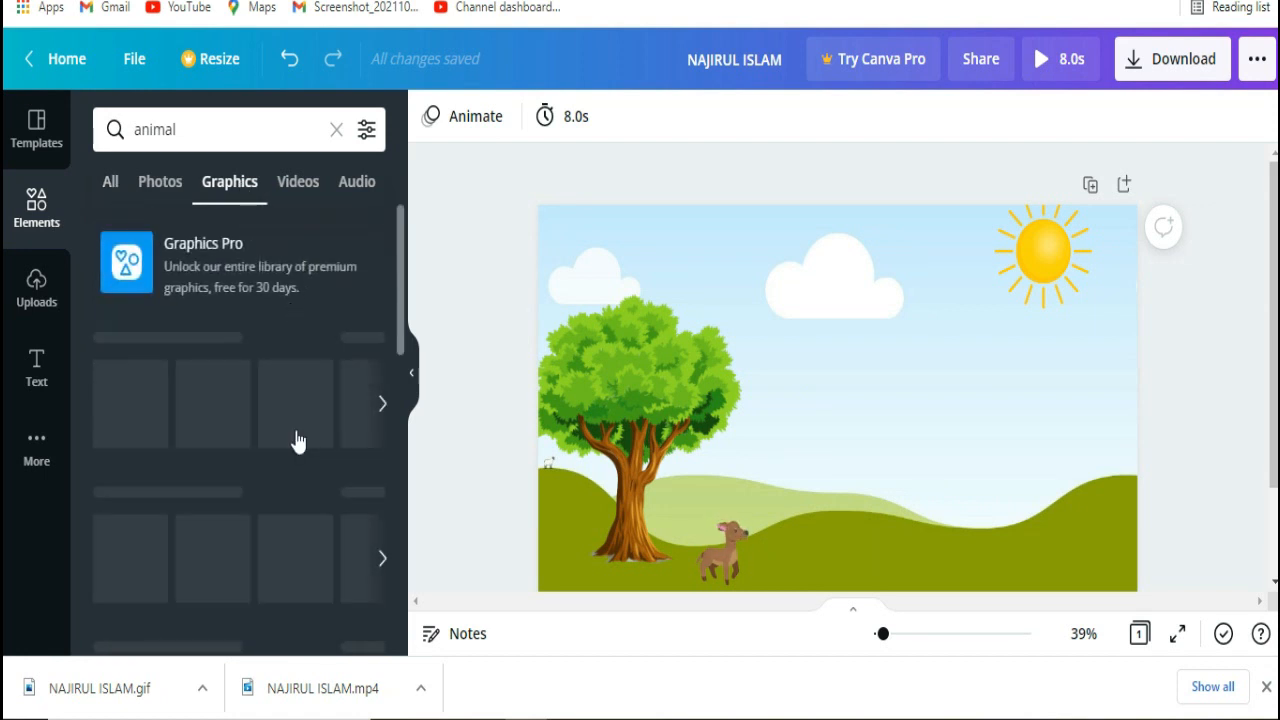
scroll(296, 440, "down", 10)
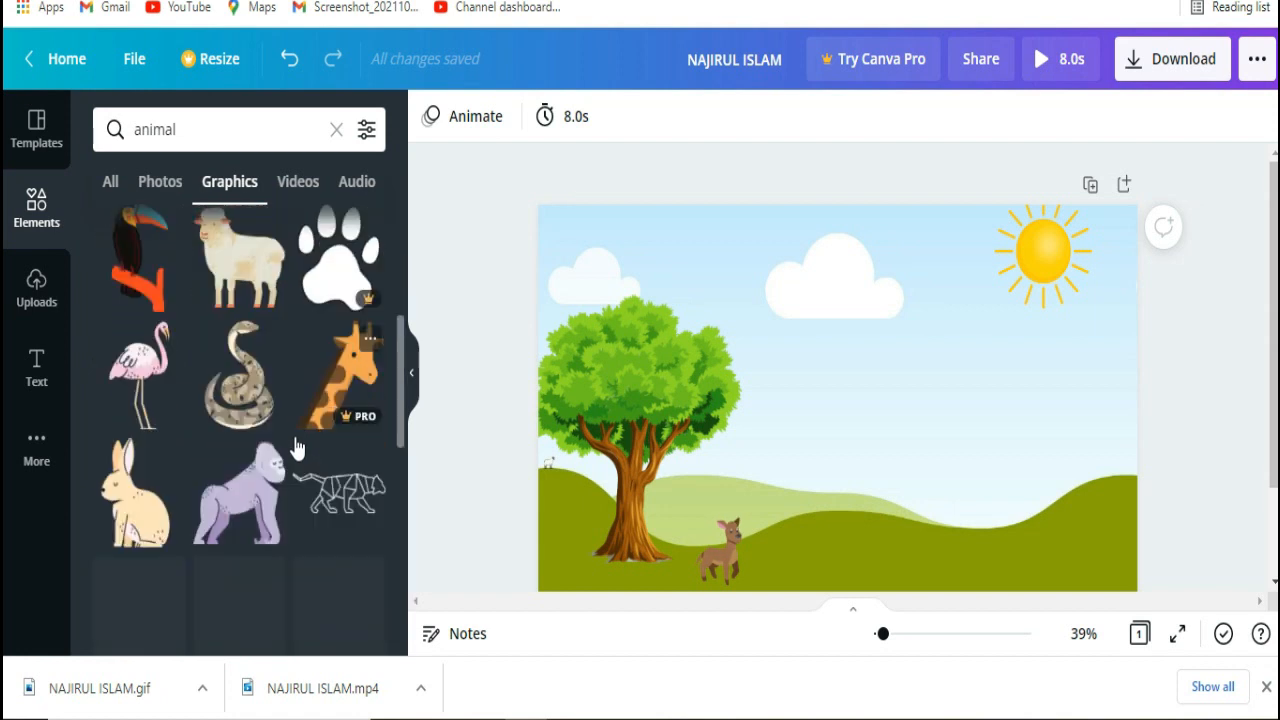
scroll(292, 436, "up", 5)
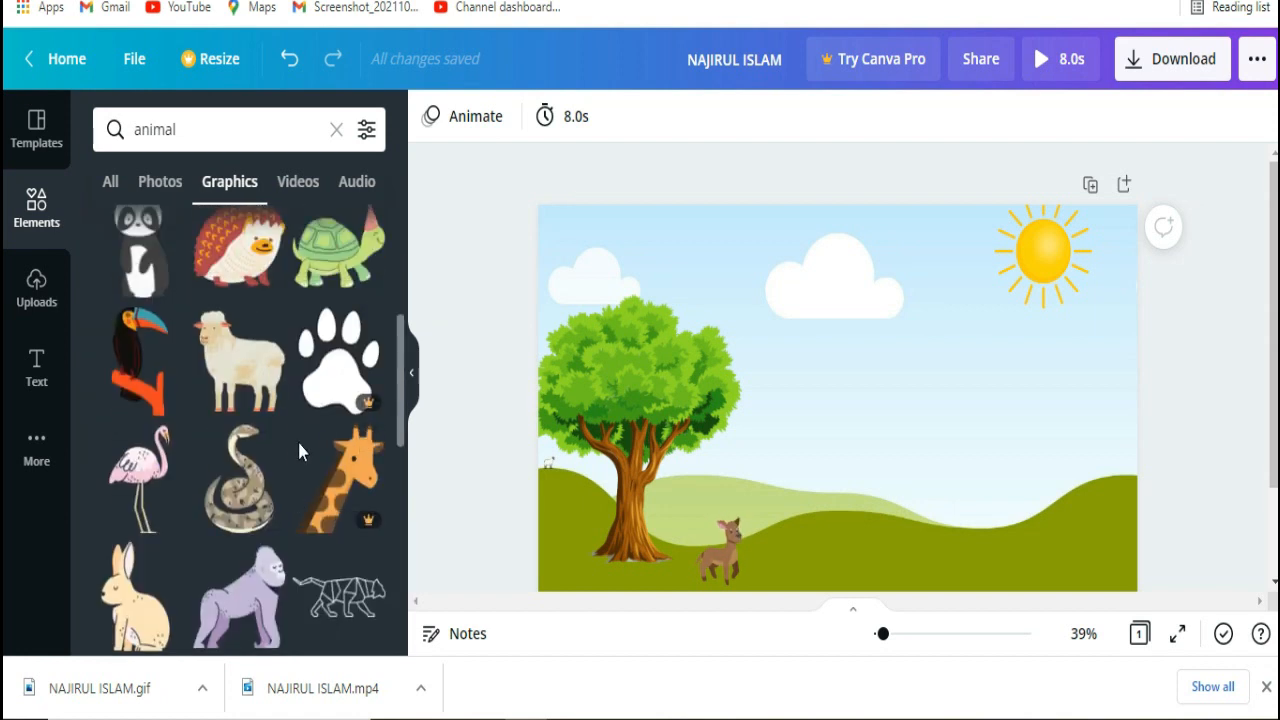
scroll(336, 460, "down", 1)
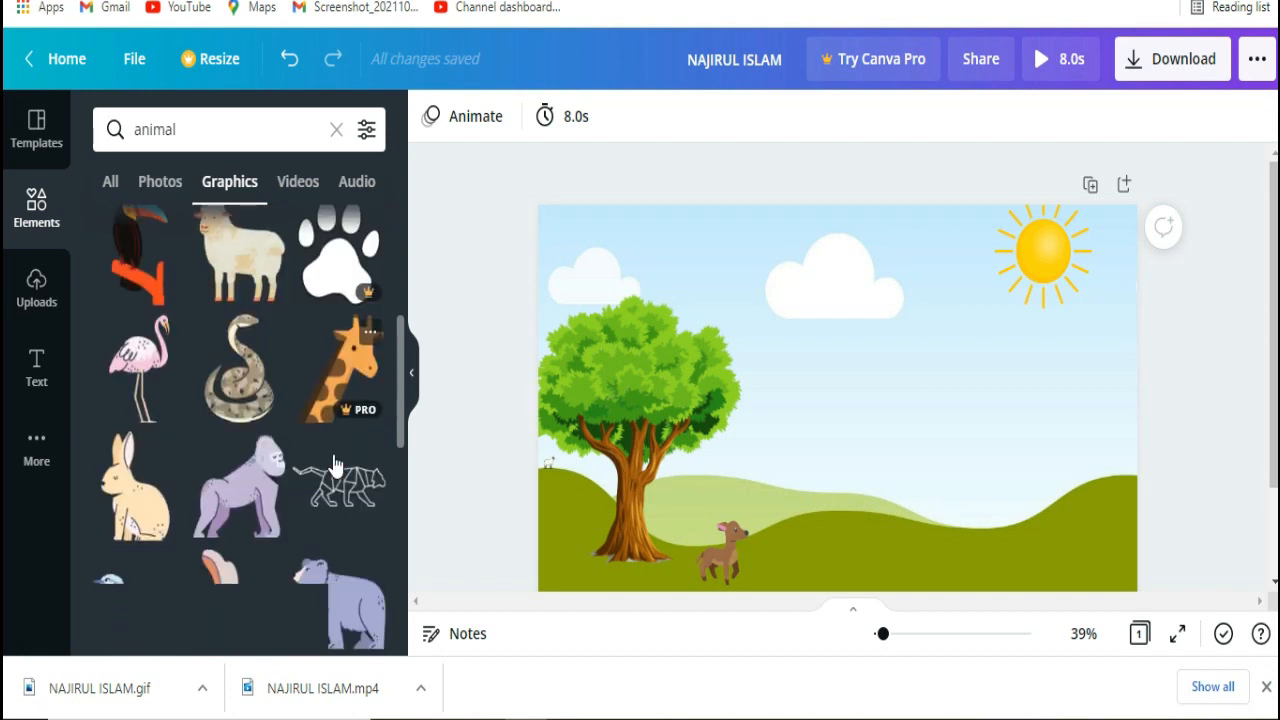
scroll(334, 467, "up", 4)
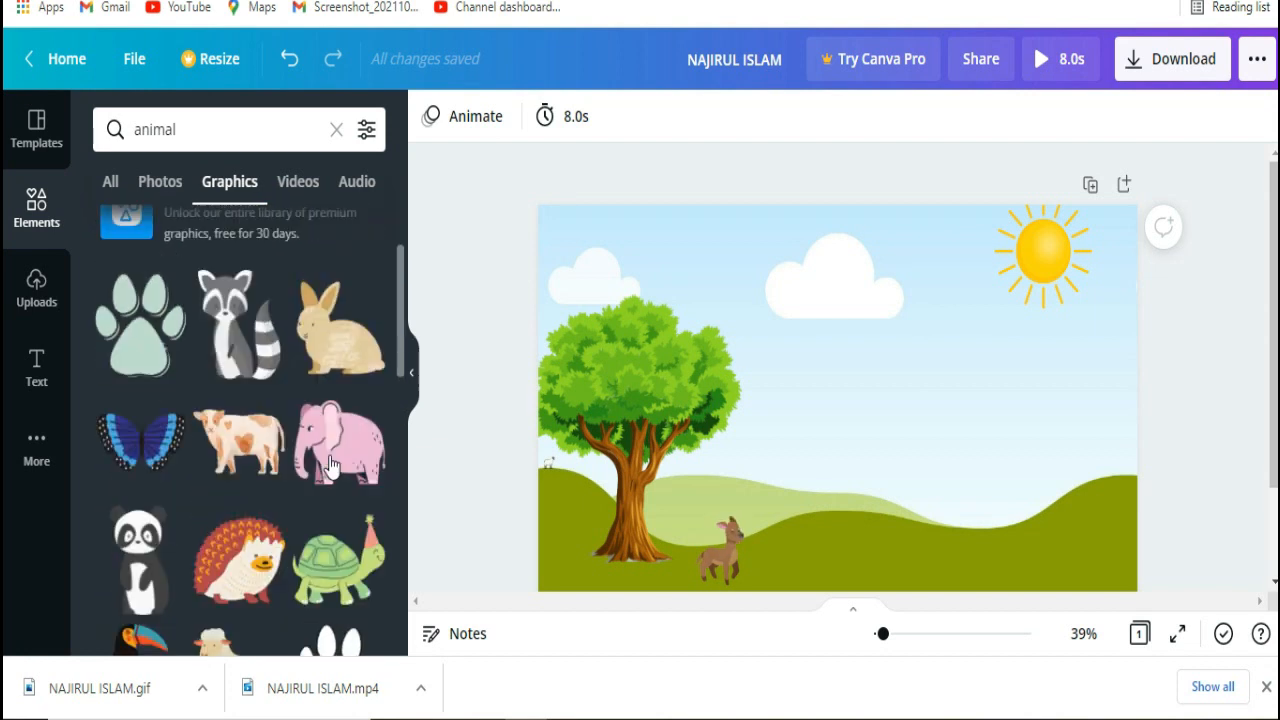
scroll(333, 466, "down", 8)
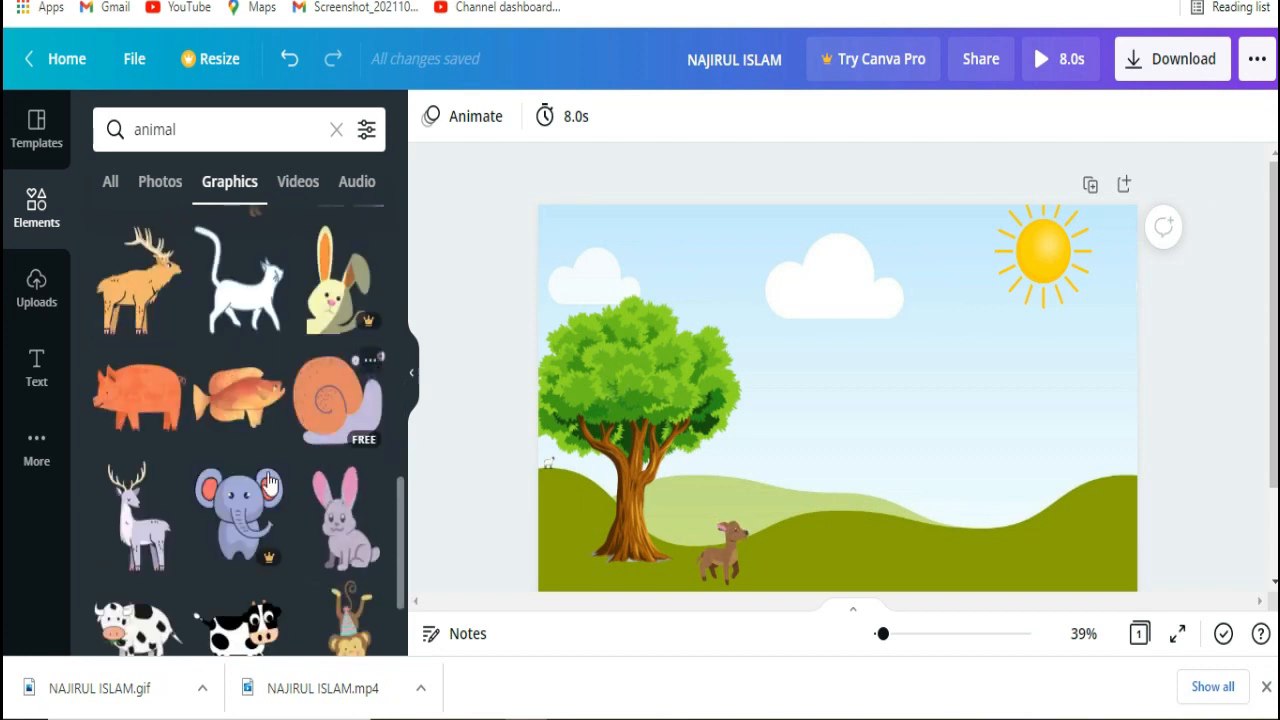
scroll(280, 462, "down", 2)
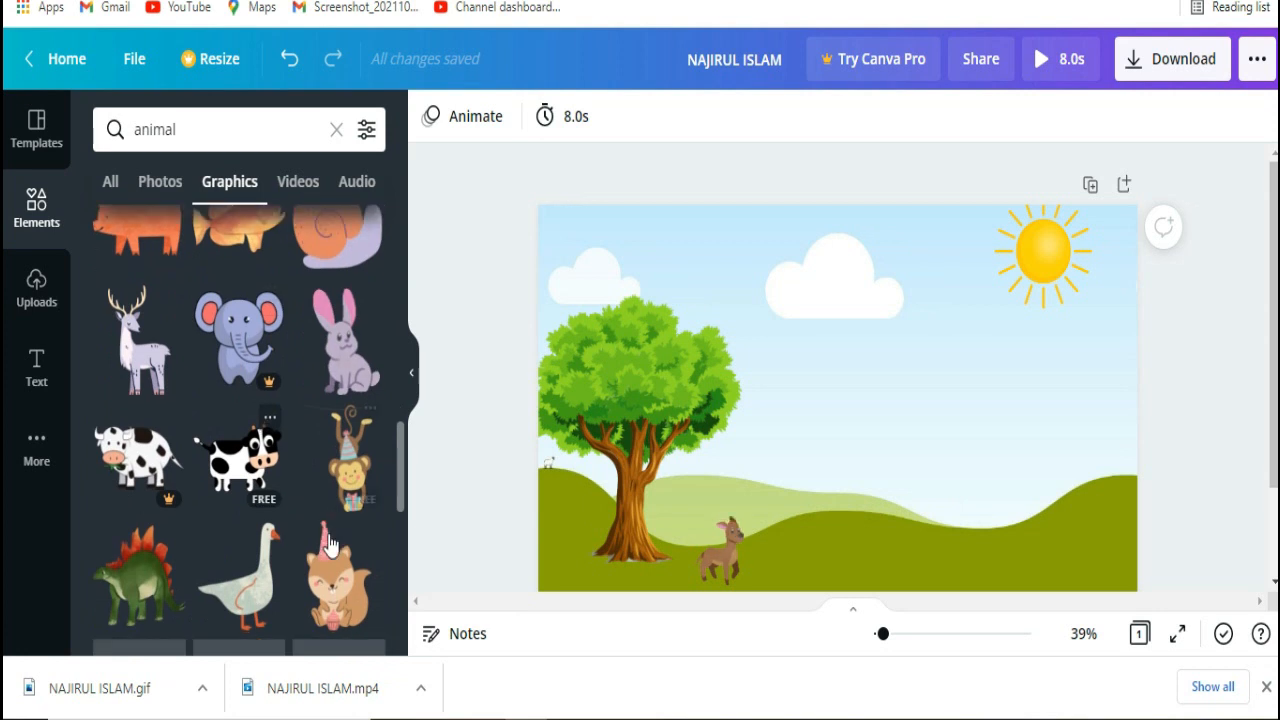
scroll(330, 543, "down", 5)
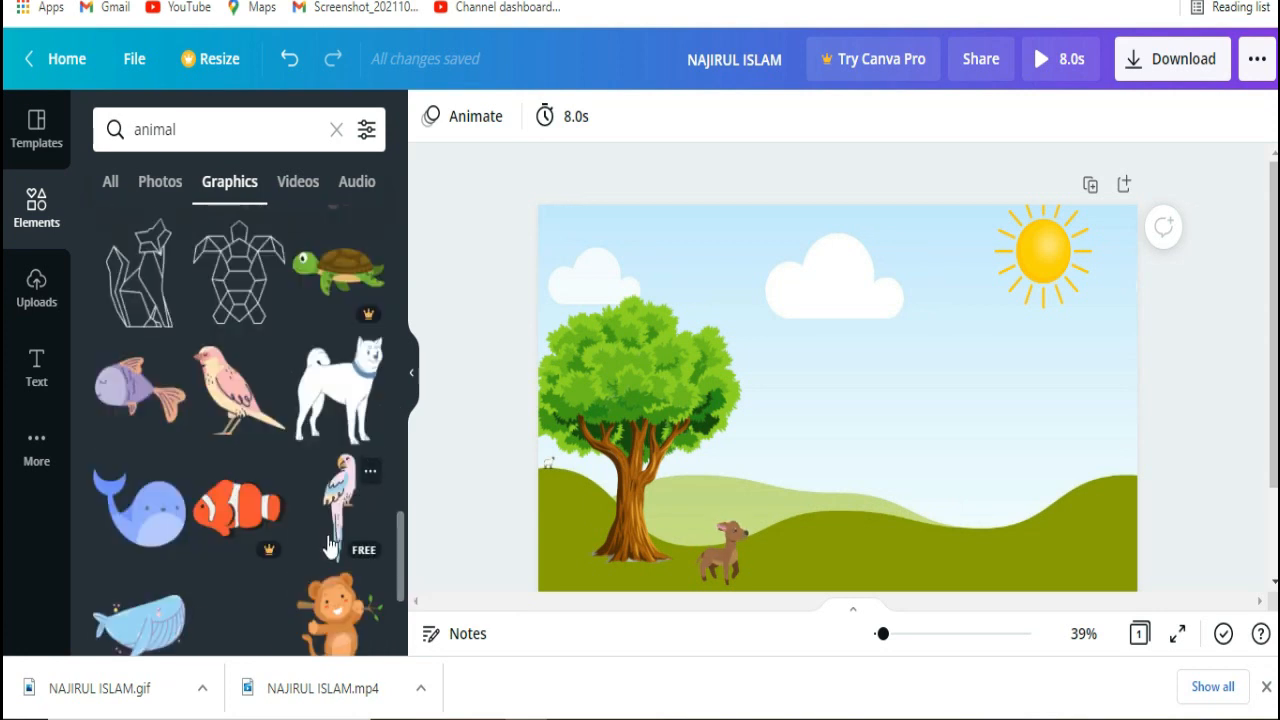
scroll(330, 543, "down", 2)
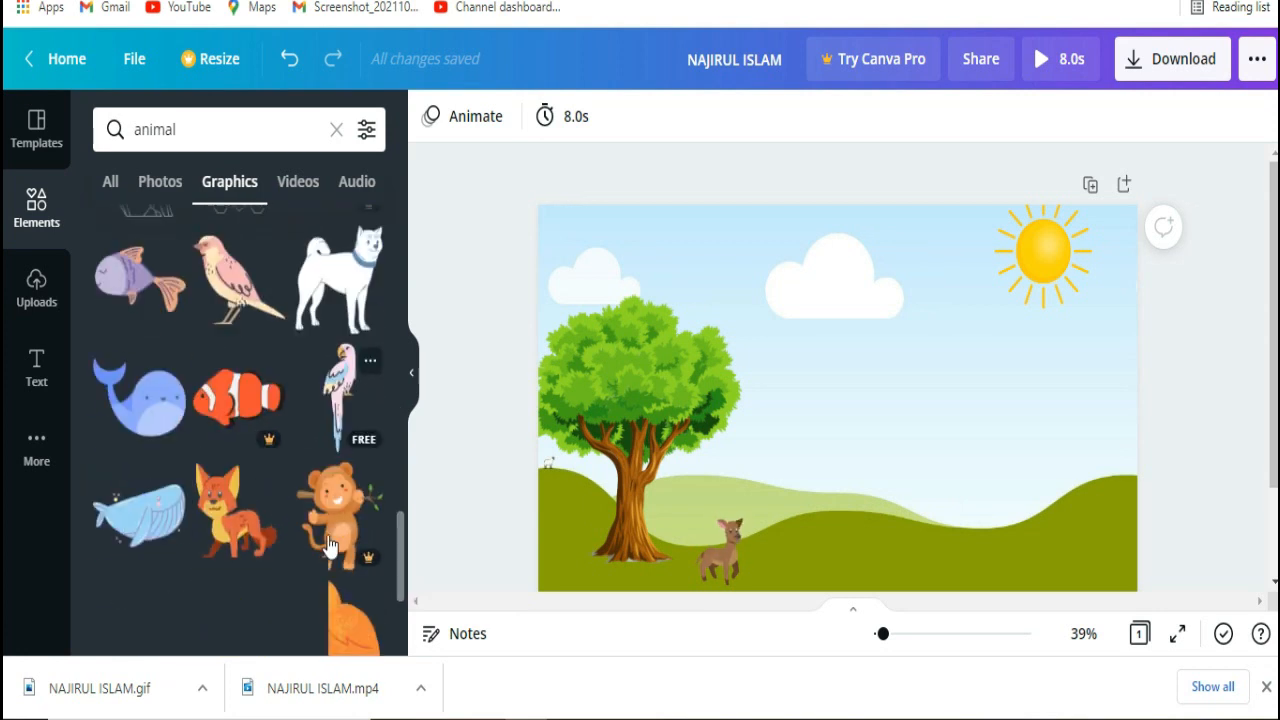
Search the graphics for flower tree and add the orange two-bloom flower with blue leaves to the page
left_click(197, 132)
left_click_drag(197, 132, 131, 131)
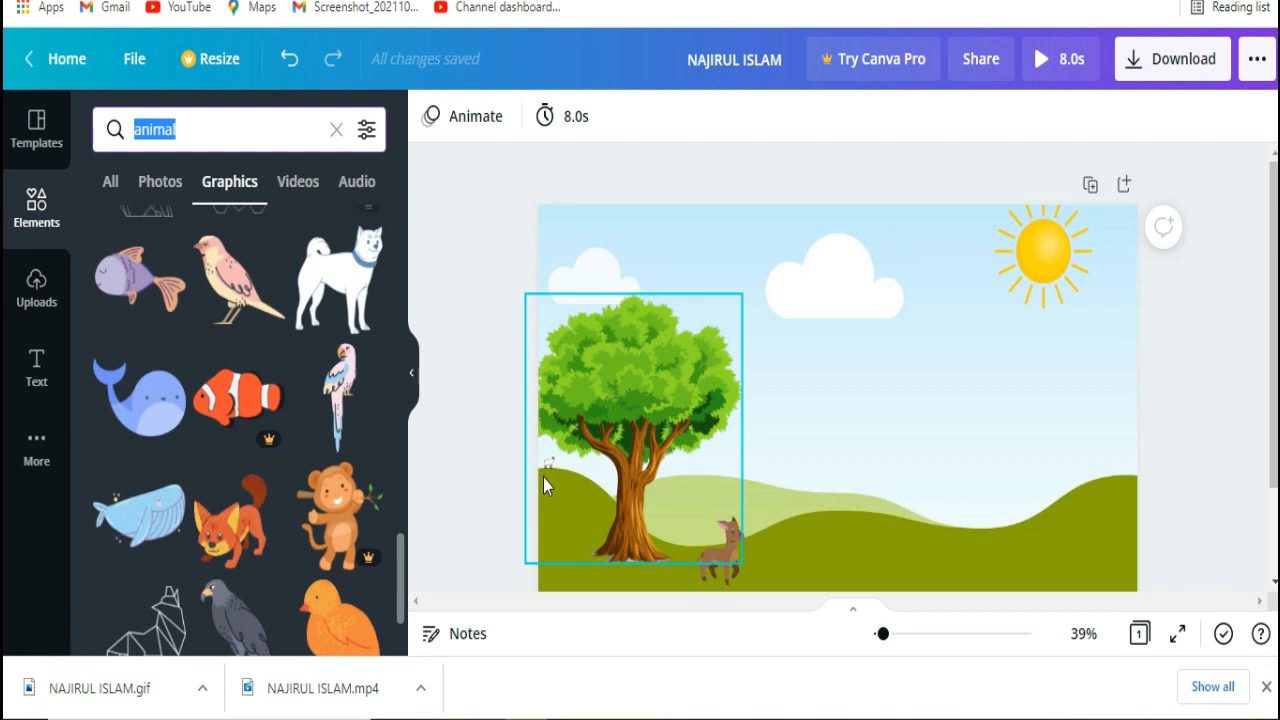
type("flower")
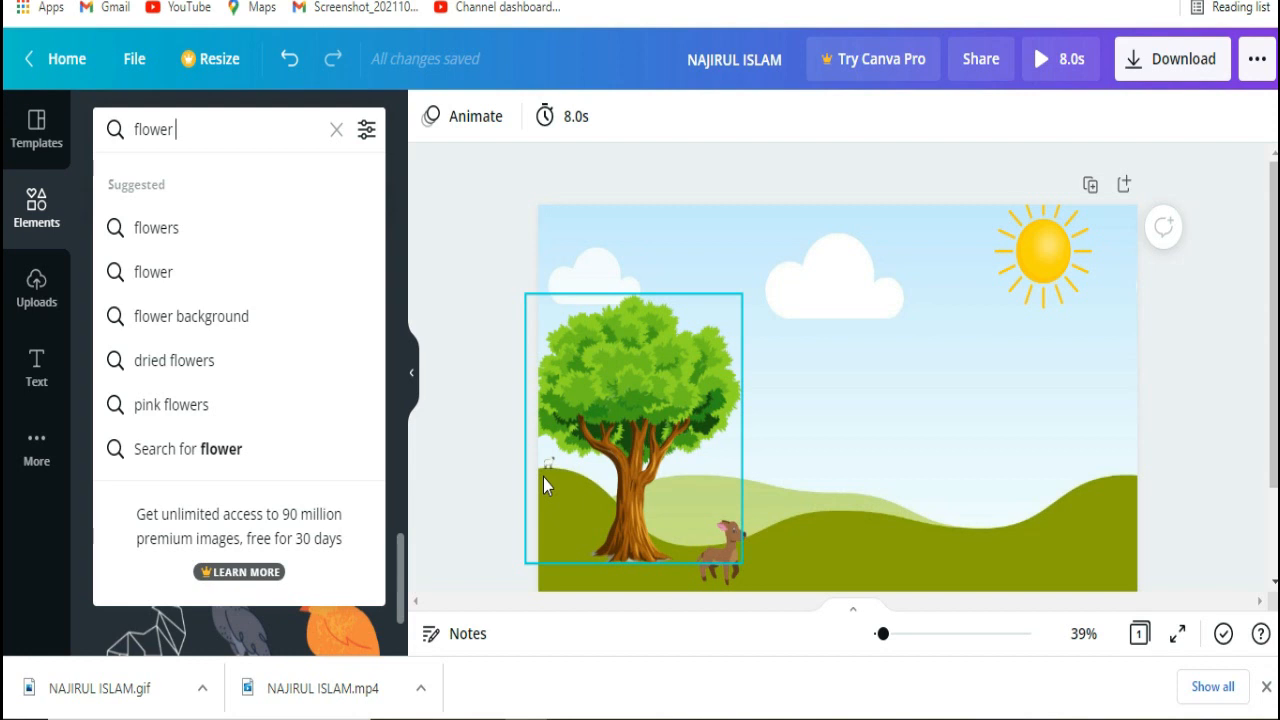
type(" tree")
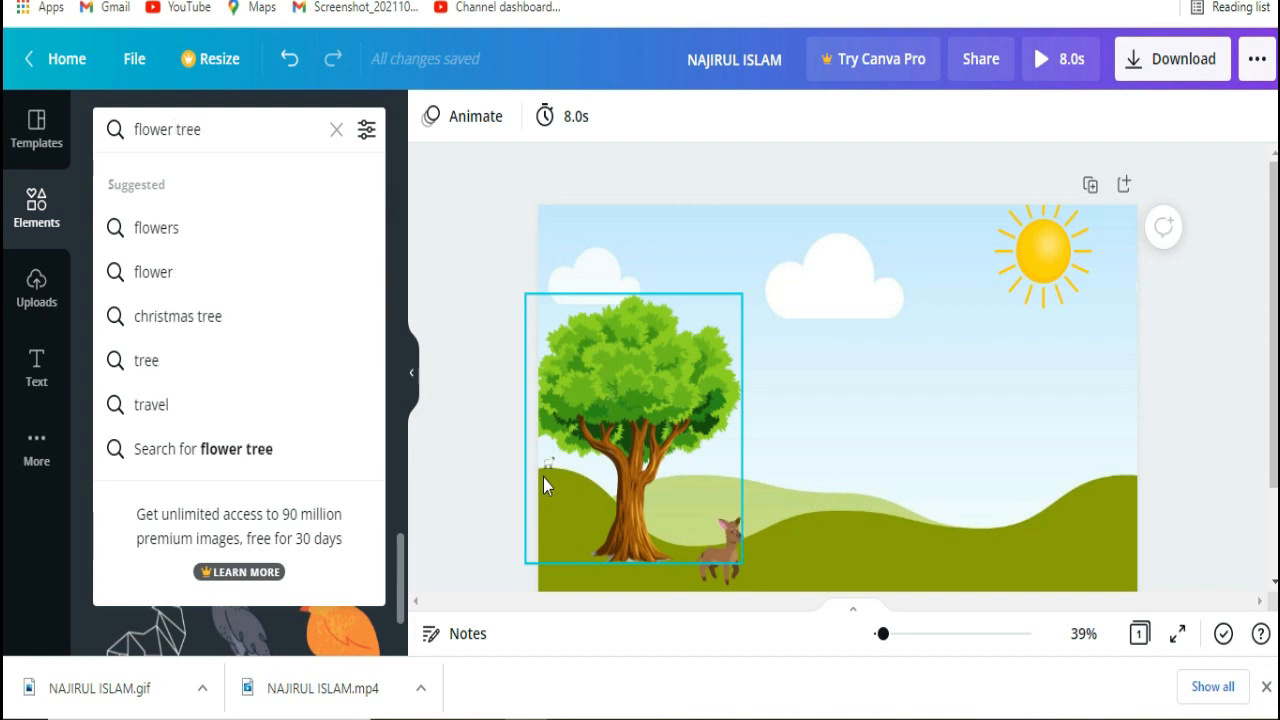
key("Return")
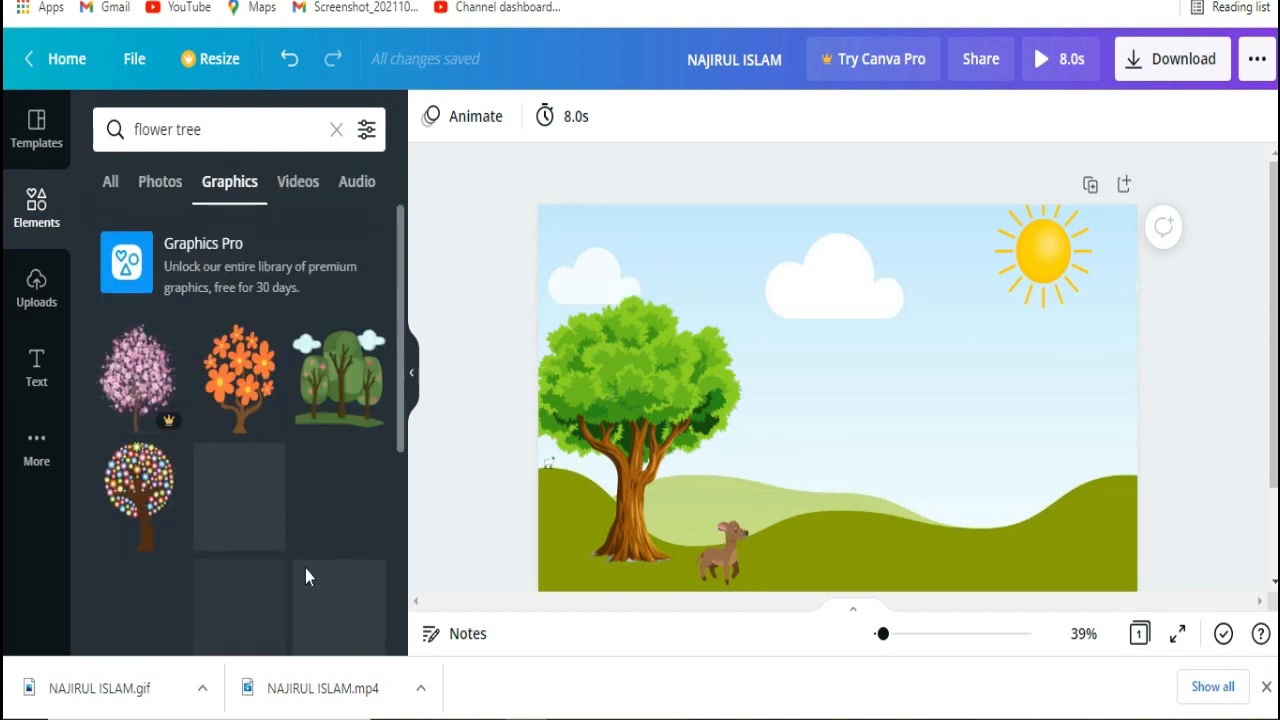
scroll(331, 530, "down", 3)
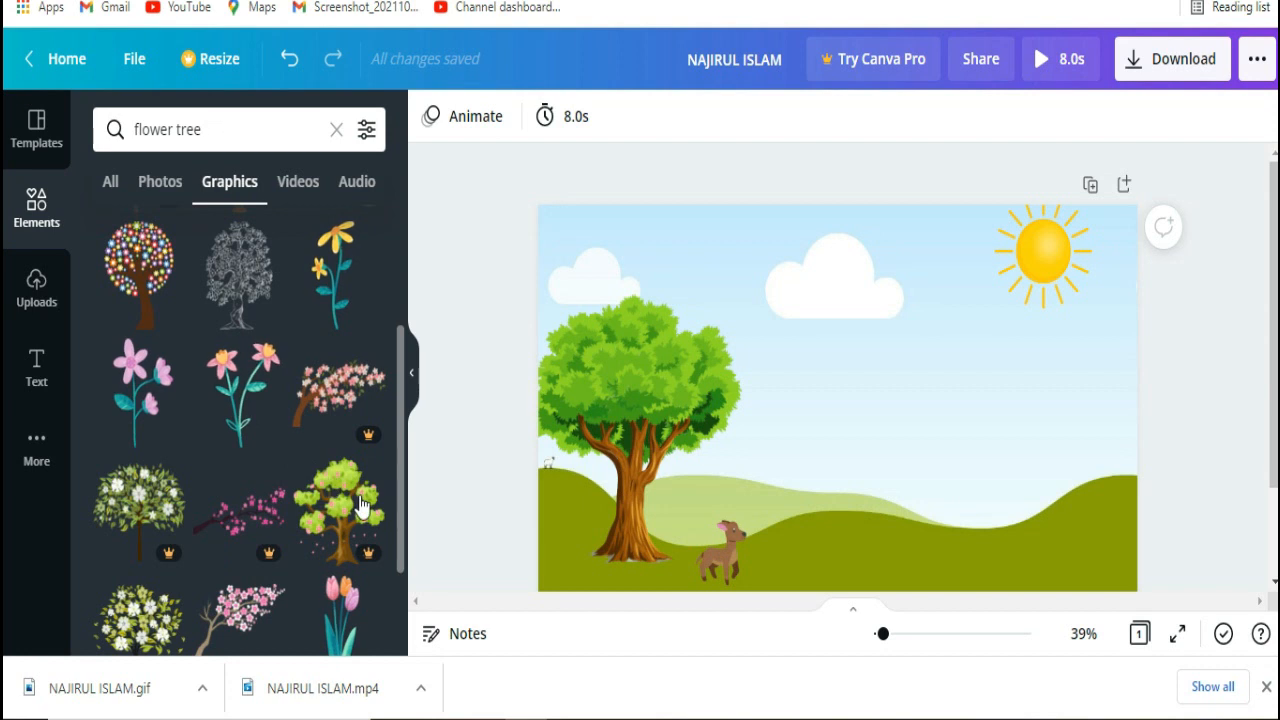
scroll(345, 530, "down", 3)
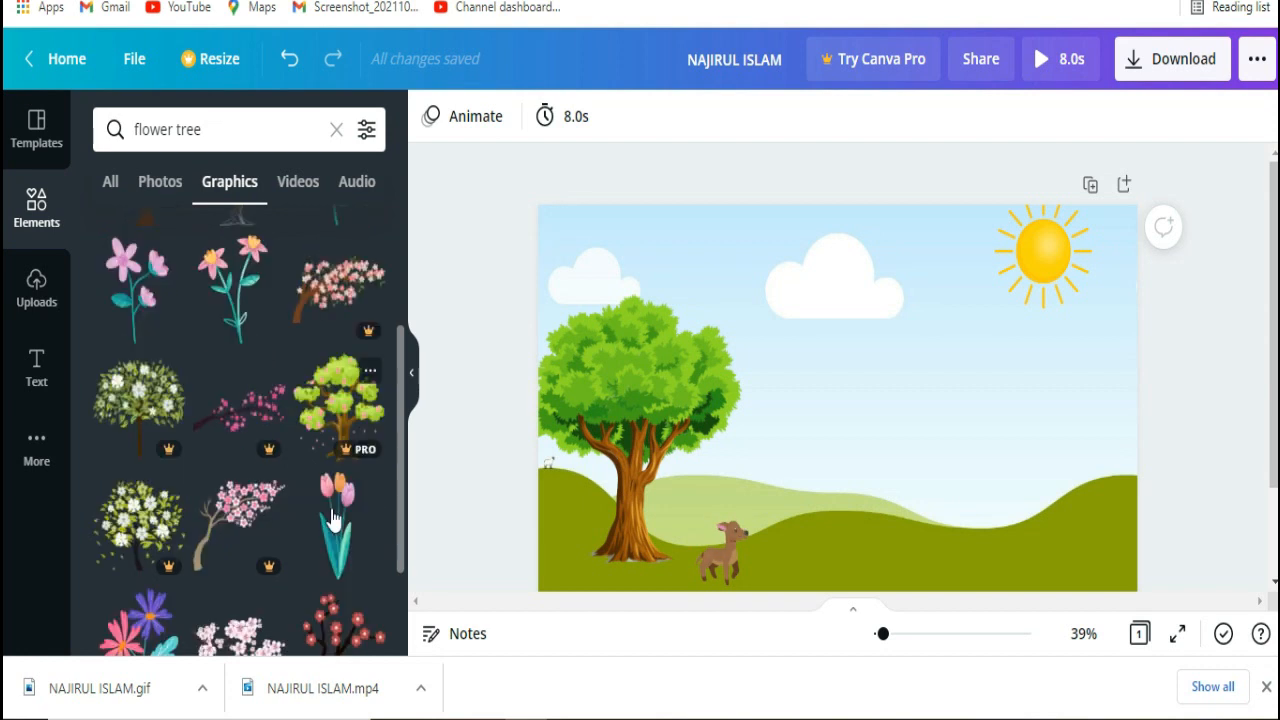
scroll(320, 548, "down", 3)
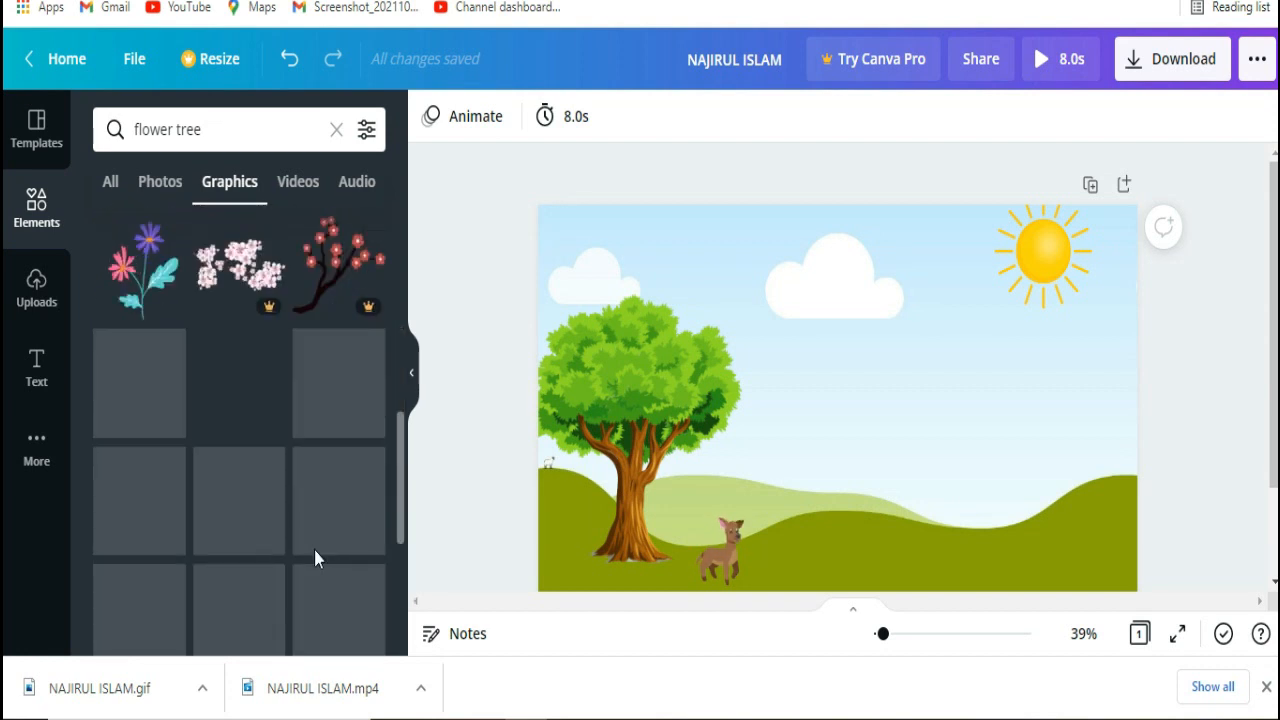
scroll(312, 578, "down", 1)
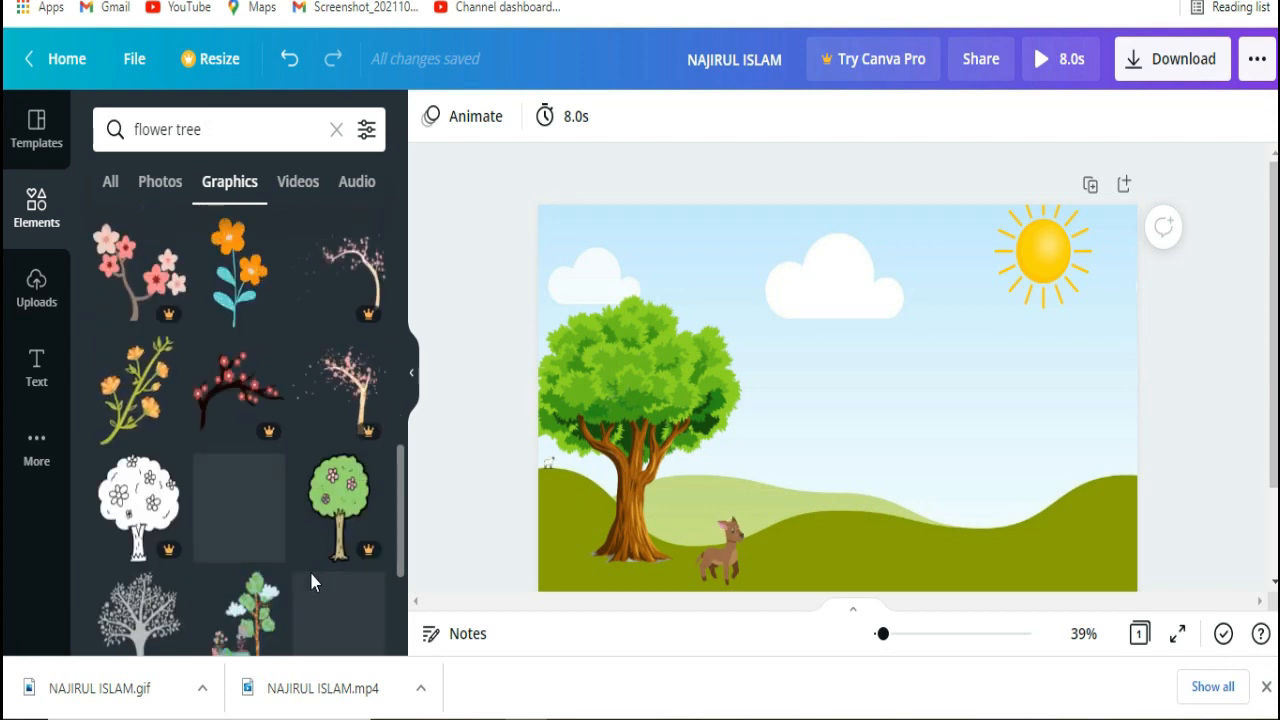
scroll(277, 425, "up", 2)
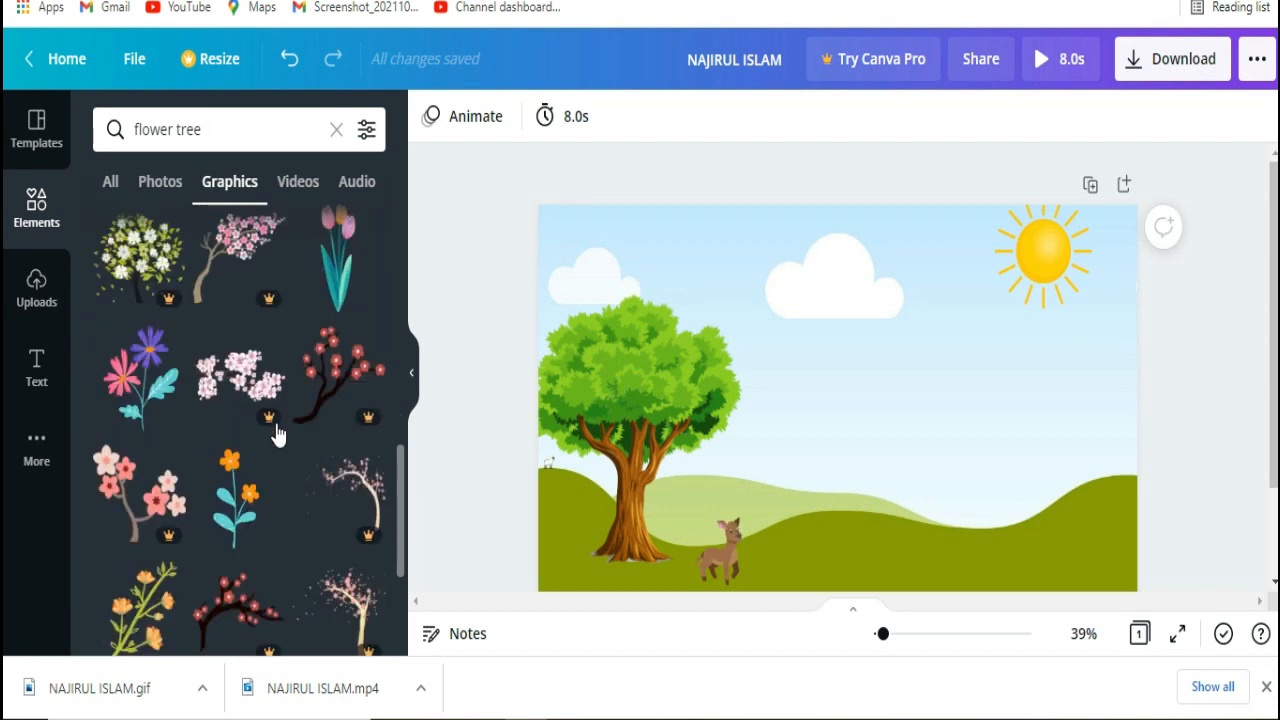
left_click(255, 500)
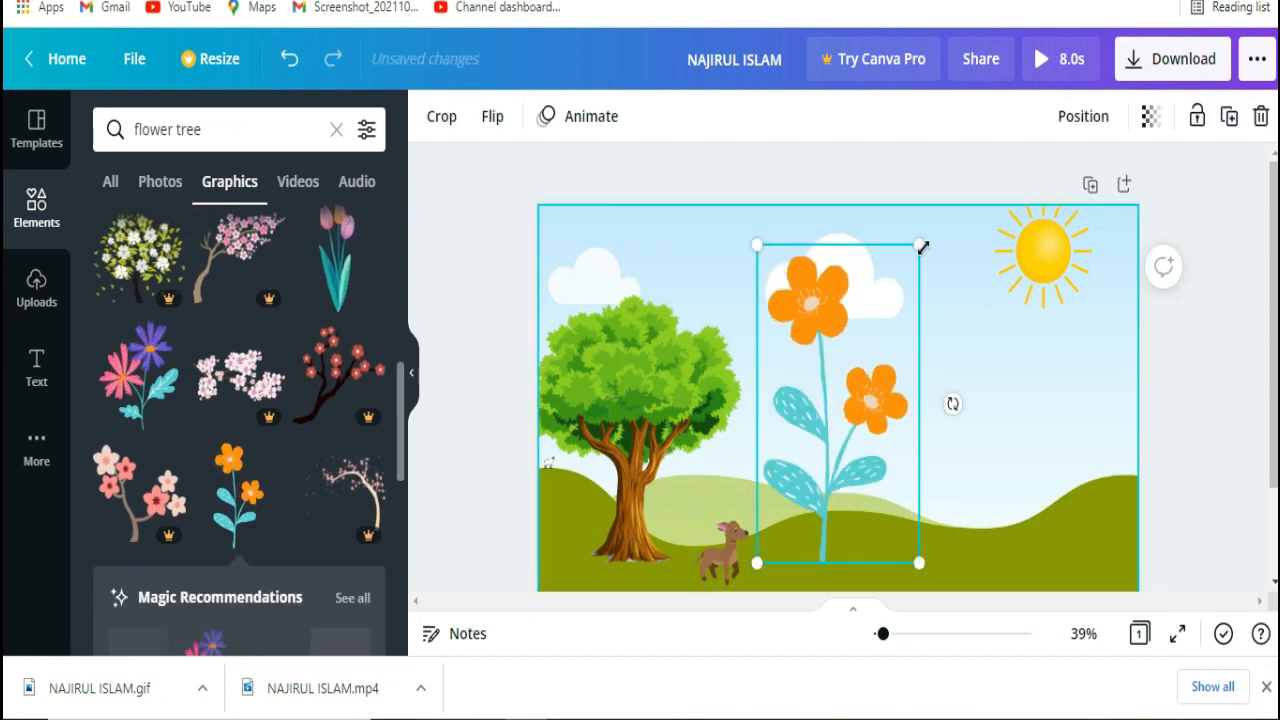
Shrink the orange flower and move it onto the hill at the page's lower-right corner
left_click_drag(920, 248, 860, 450)
left_click_drag(803, 535, 1118, 568)
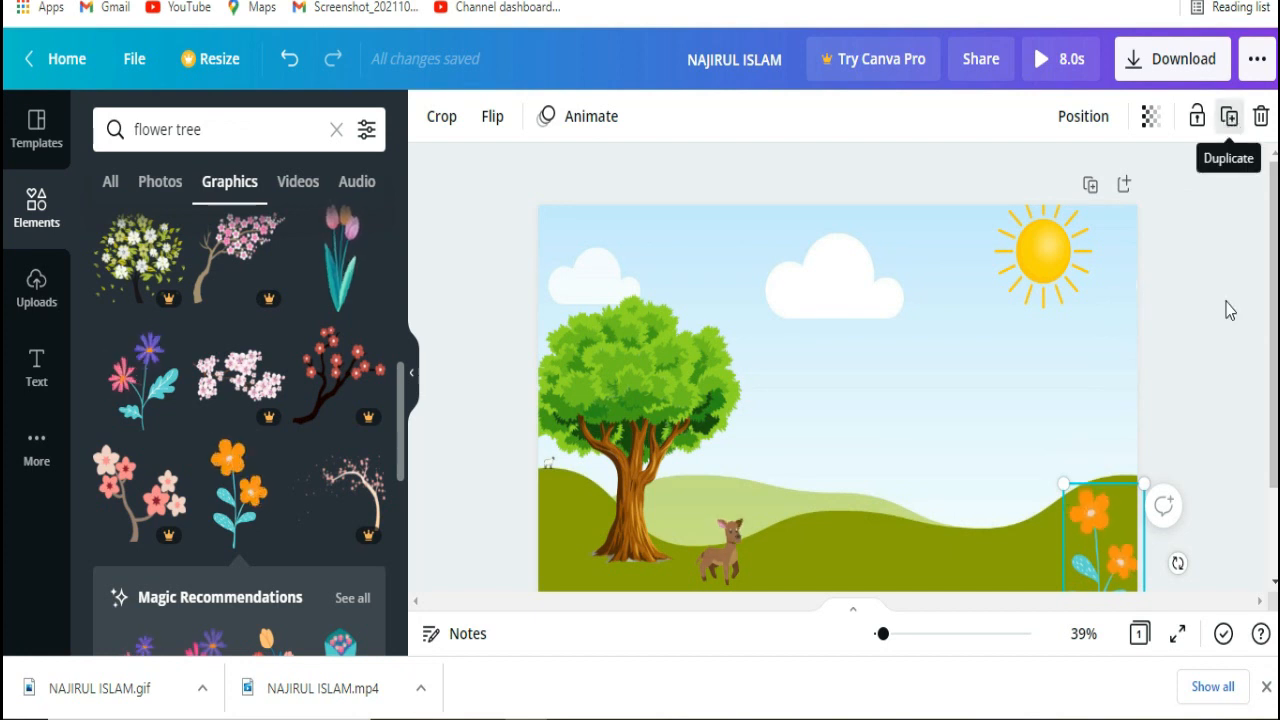
Duplicate the orange flower and place the copy, slightly enlarged, just left of the original on the lower-right hill
left_click(1229, 118)
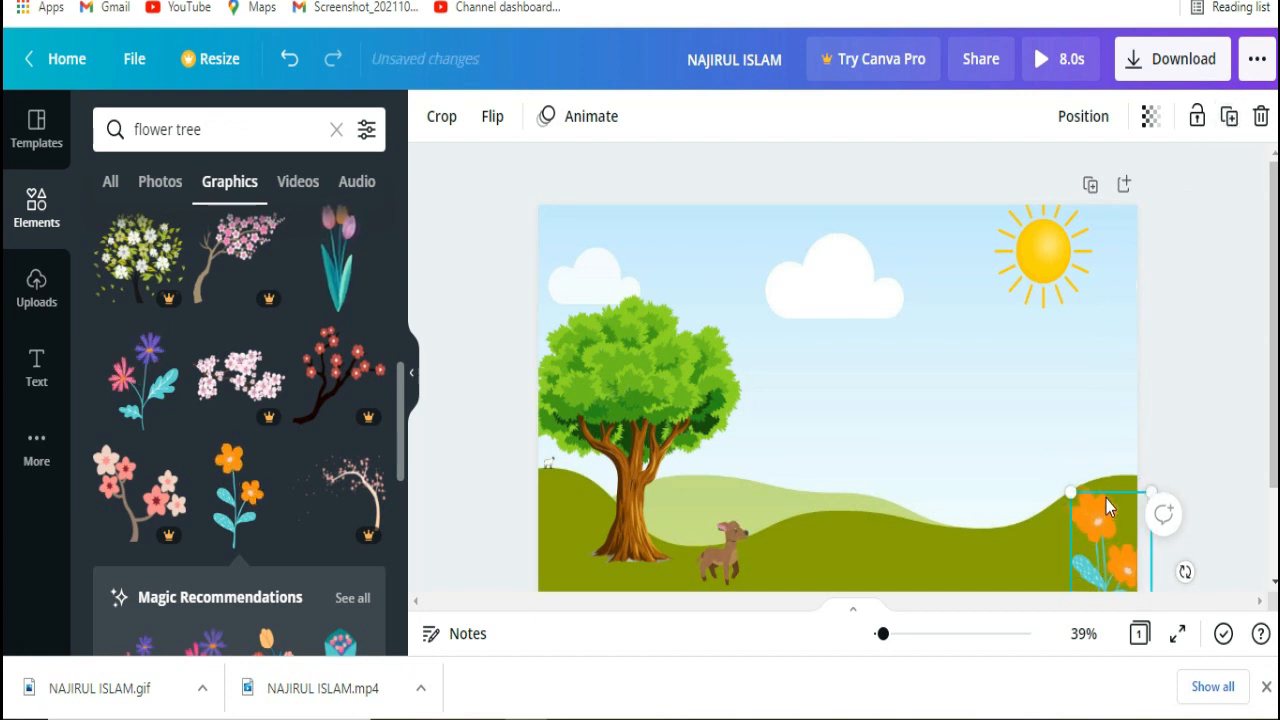
left_click_drag(1054, 535, 1006, 535)
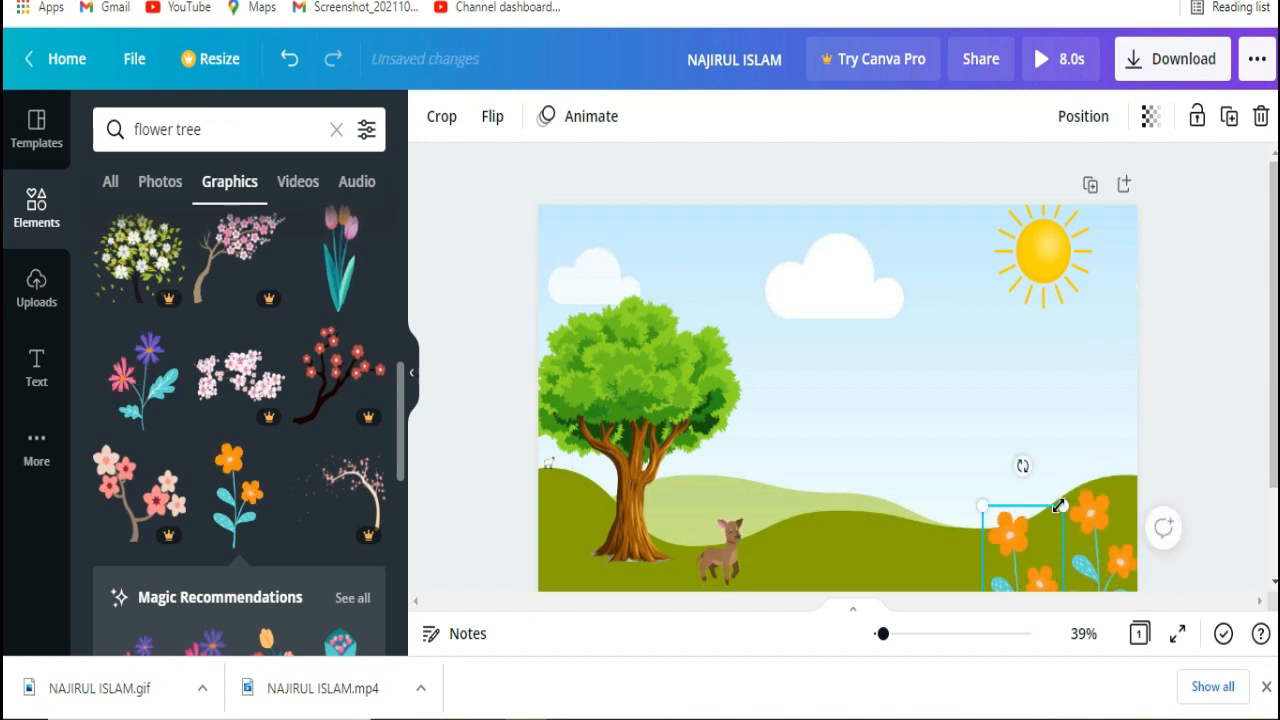
left_click_drag(1016, 542, 1070, 565)
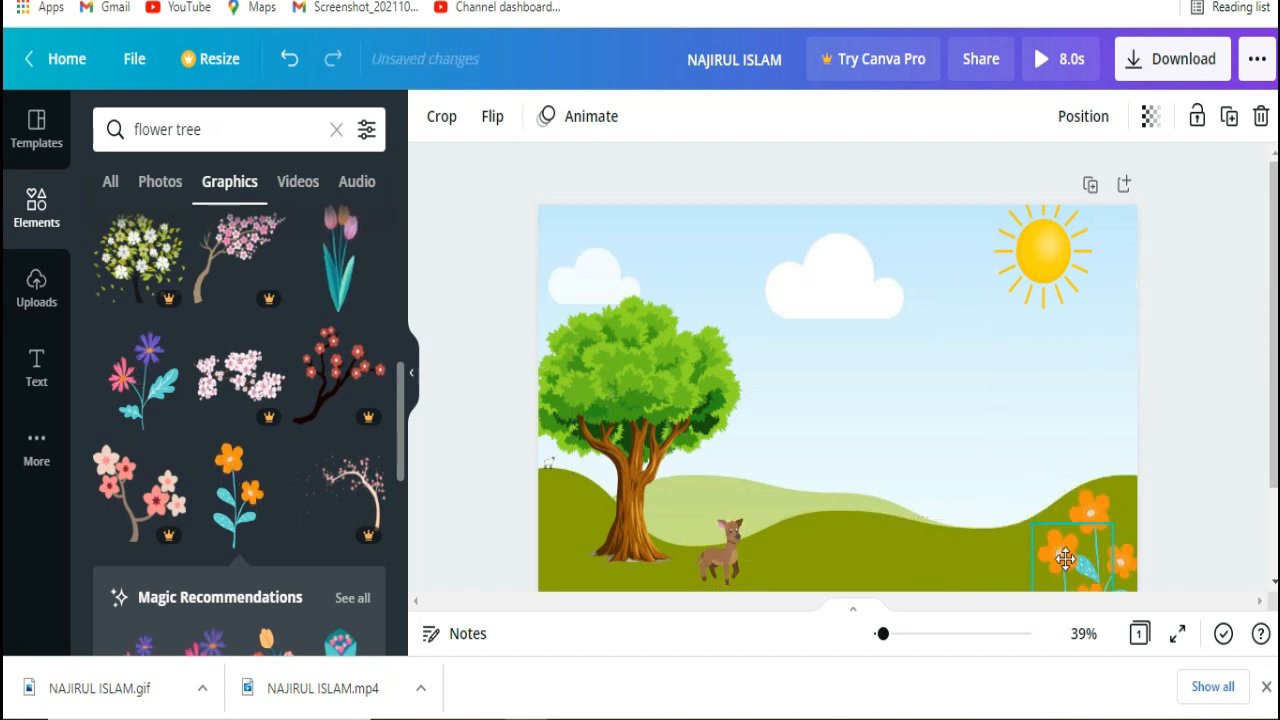
left_click_drag(1032, 523, 1016, 493)
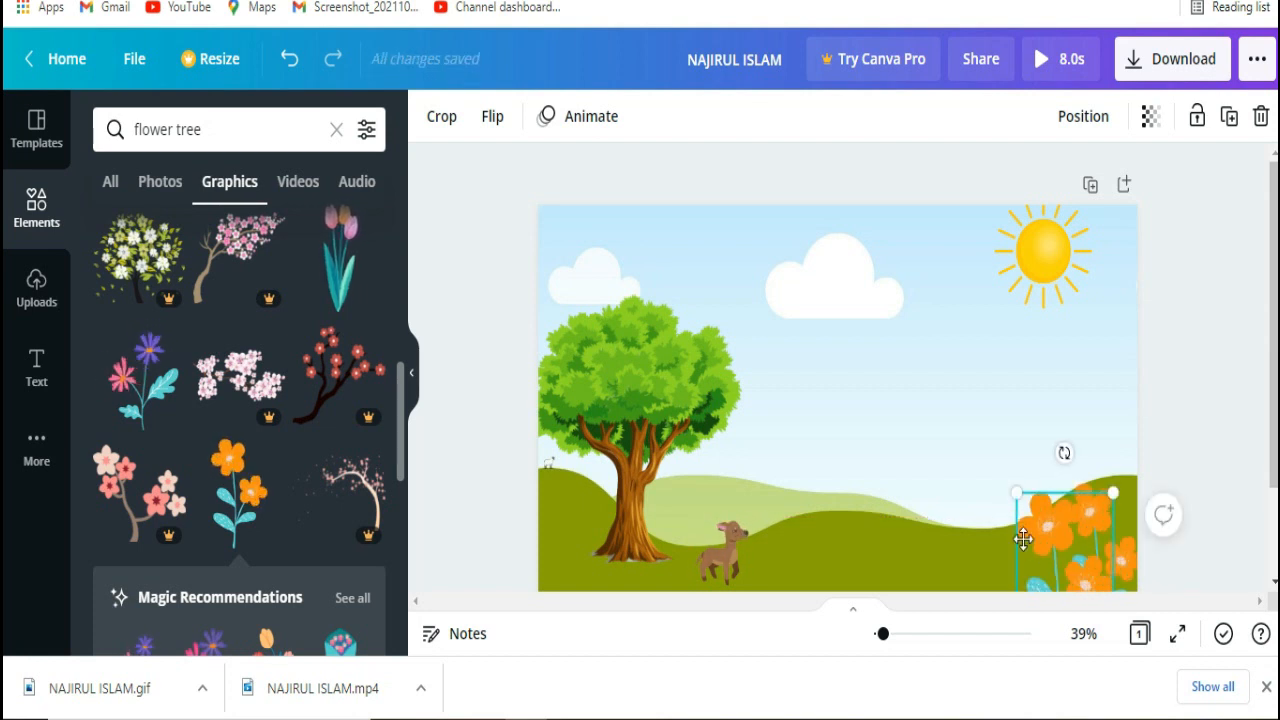
left_click_drag(1079, 566, 1051, 564)
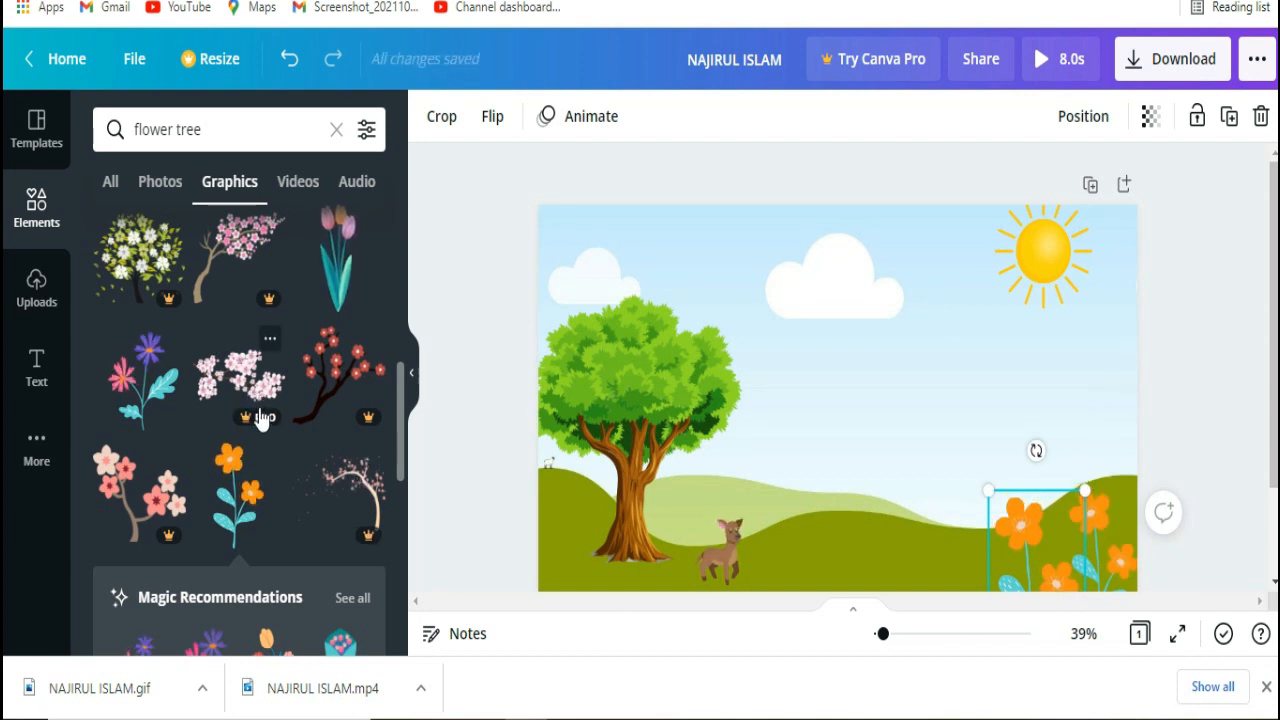
Add the three-tulip graphic at the page's right edge and send it backward behind the orange flowers
scroll(226, 432, "up", 1)
scroll(226, 432, "up", 3)
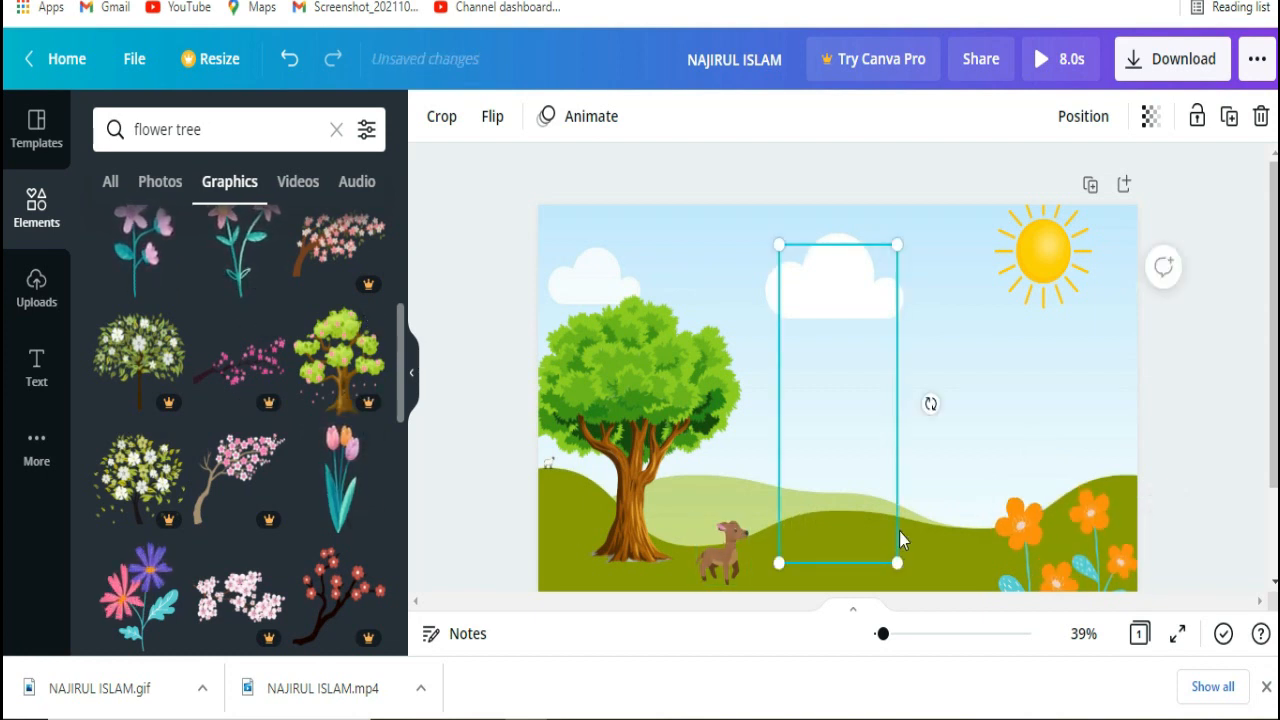
left_click_drag(855, 489, 1106, 522)
right_click(1106, 522)
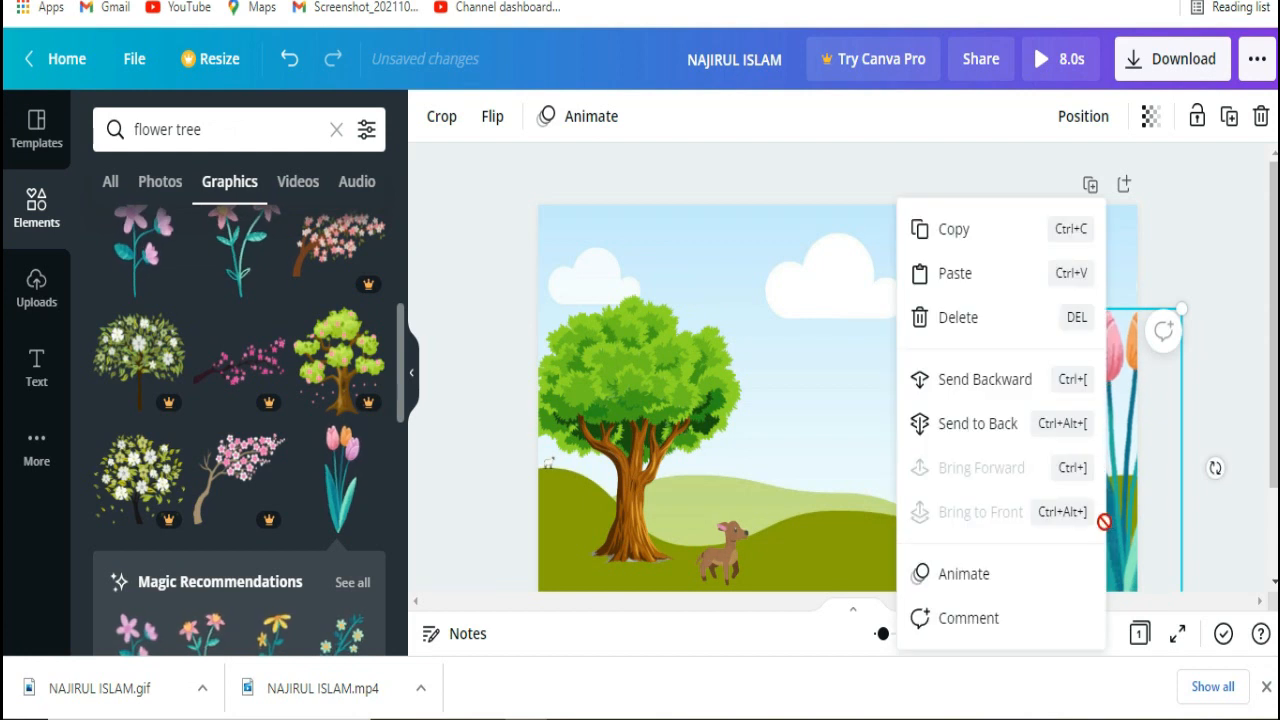
left_click(985, 379)
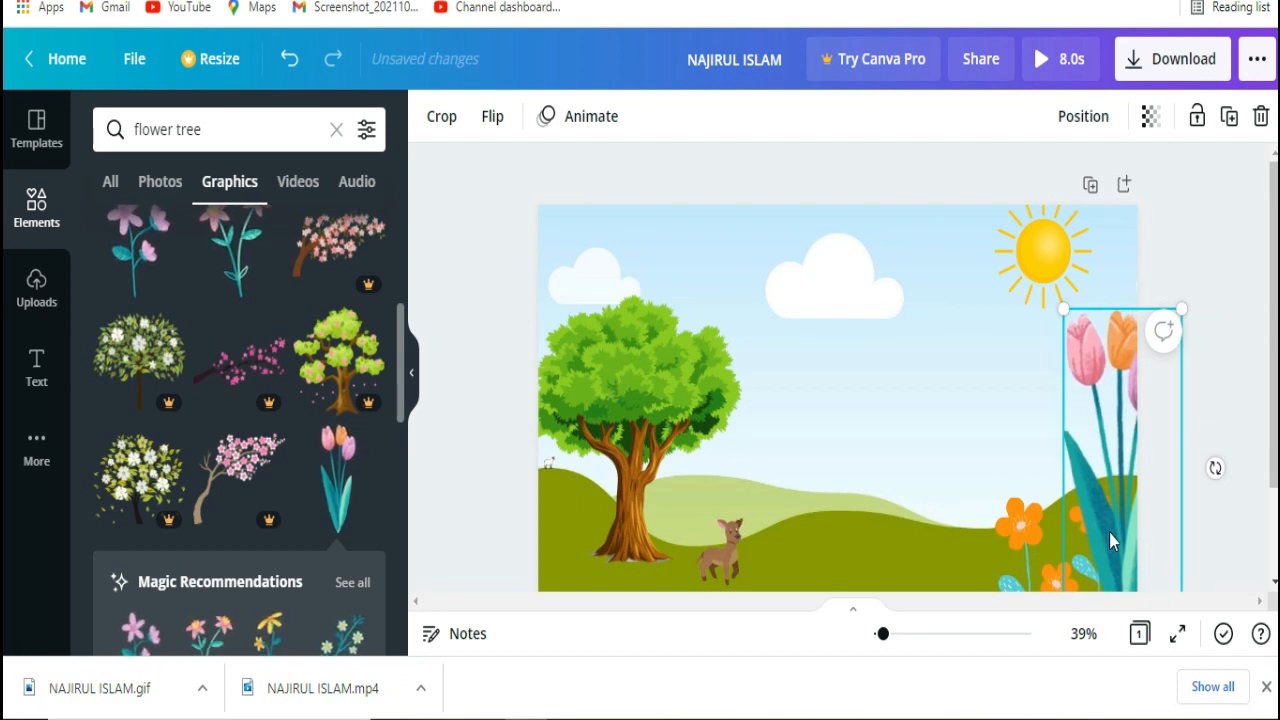
right_click(1109, 532)
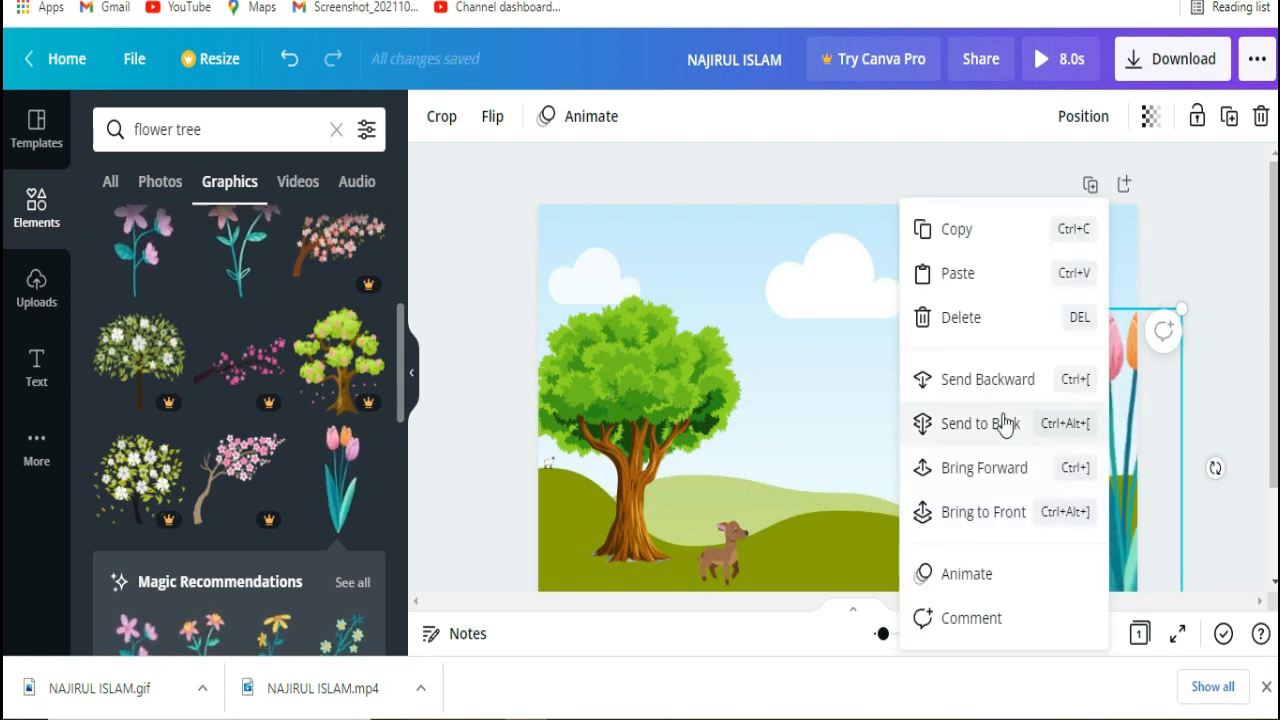
left_click(996, 380)
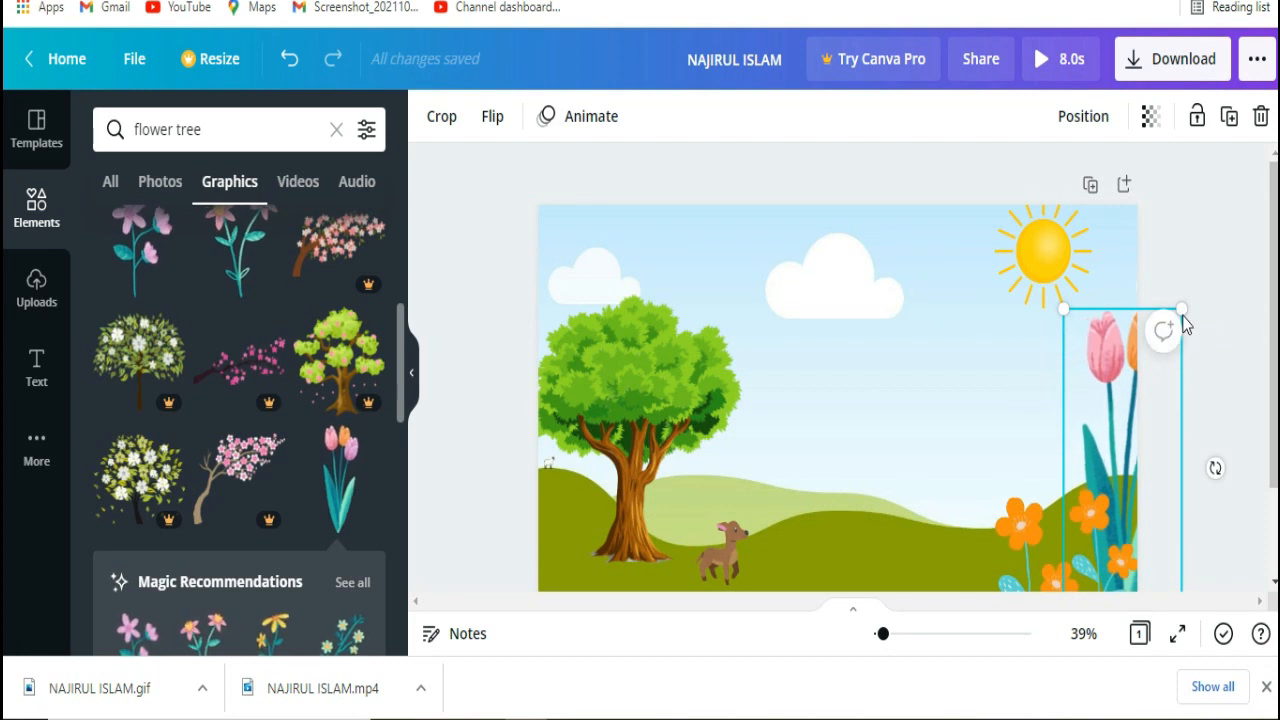
Shrink the tulips at the page's right edge and place a much smaller duplicate just left of the orange flowers
left_click_drag(1180, 308, 1126, 437)
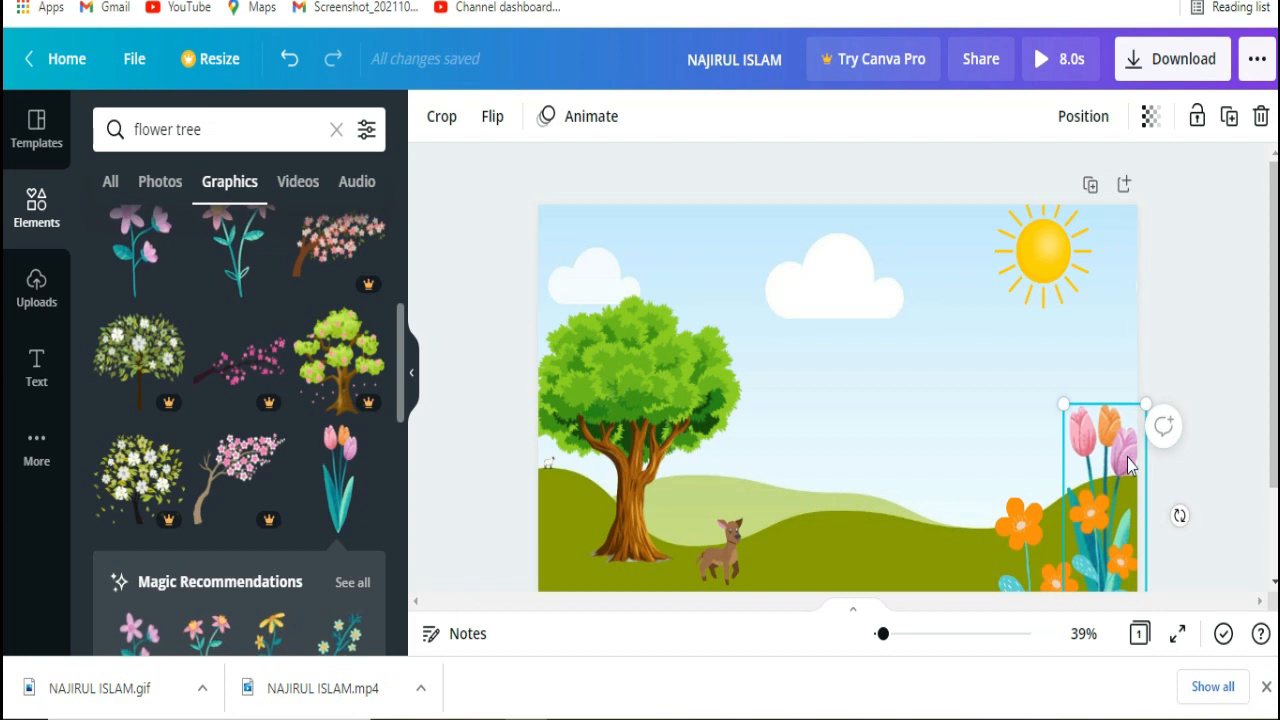
mouse_move(1135, 455)
left_mouse_down()
mouse_move(1150, 456)
mouse_move(1132, 463)
left_mouse_up()
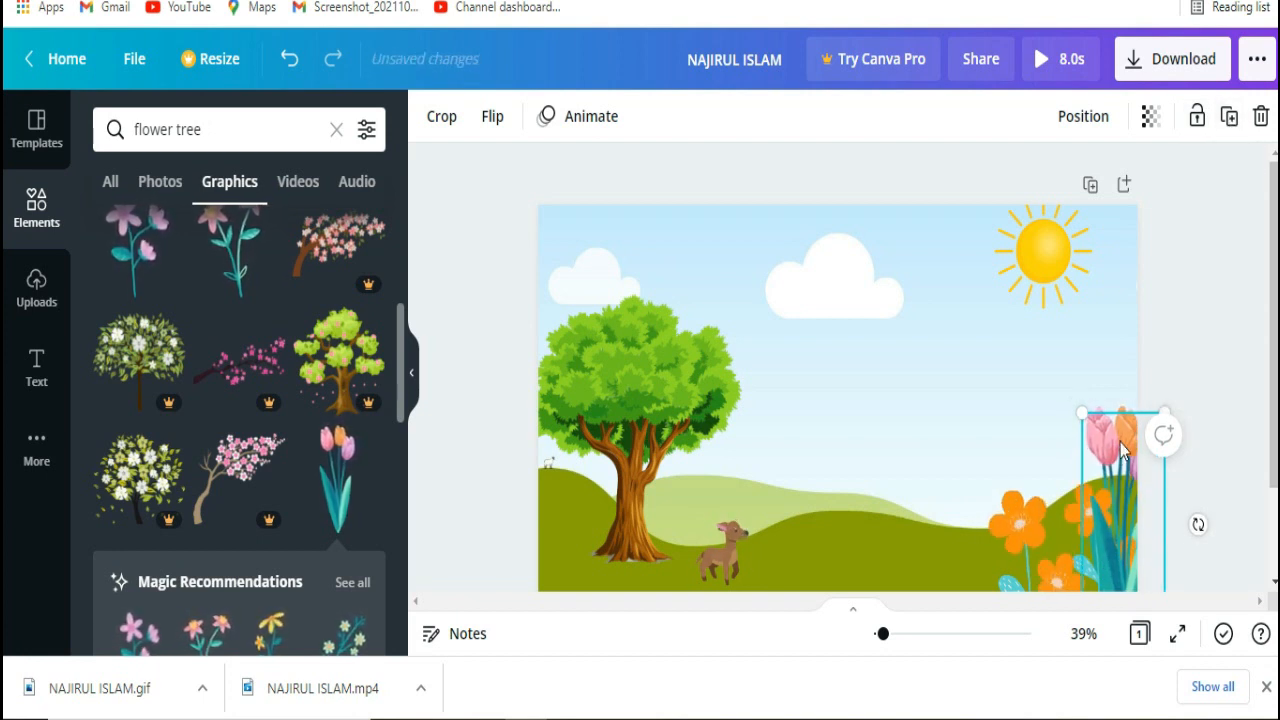
left_click_drag(1124, 474, 947, 467)
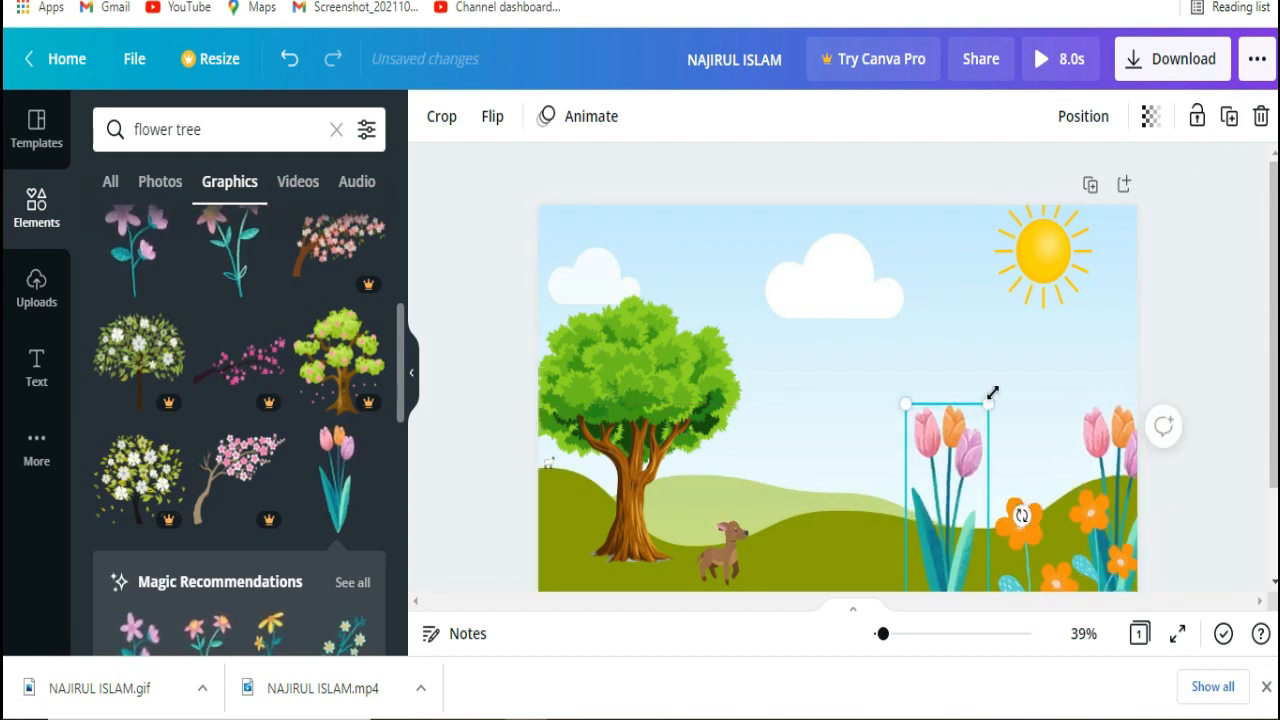
left_click_drag(988, 404, 957, 516)
left_click_drag(929, 569, 983, 568)
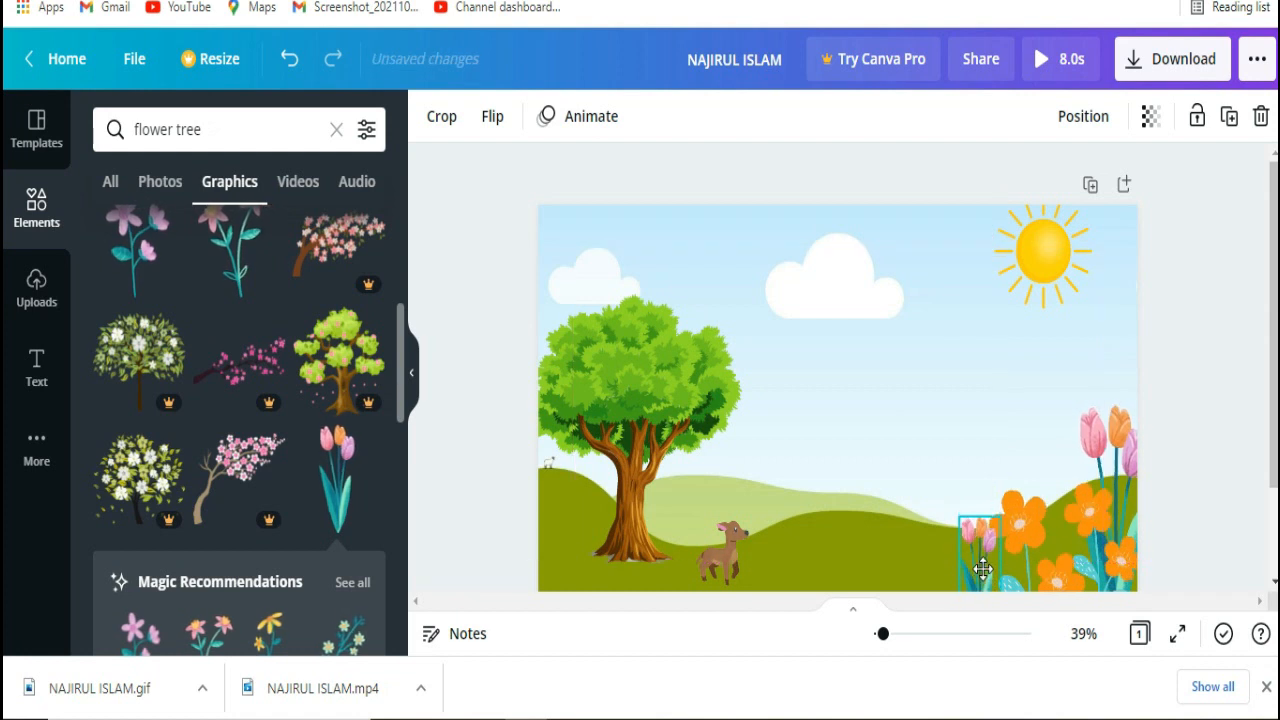
Duplicate the small tulips, place the copy directly to their left and deselect it
left_click(983, 568)
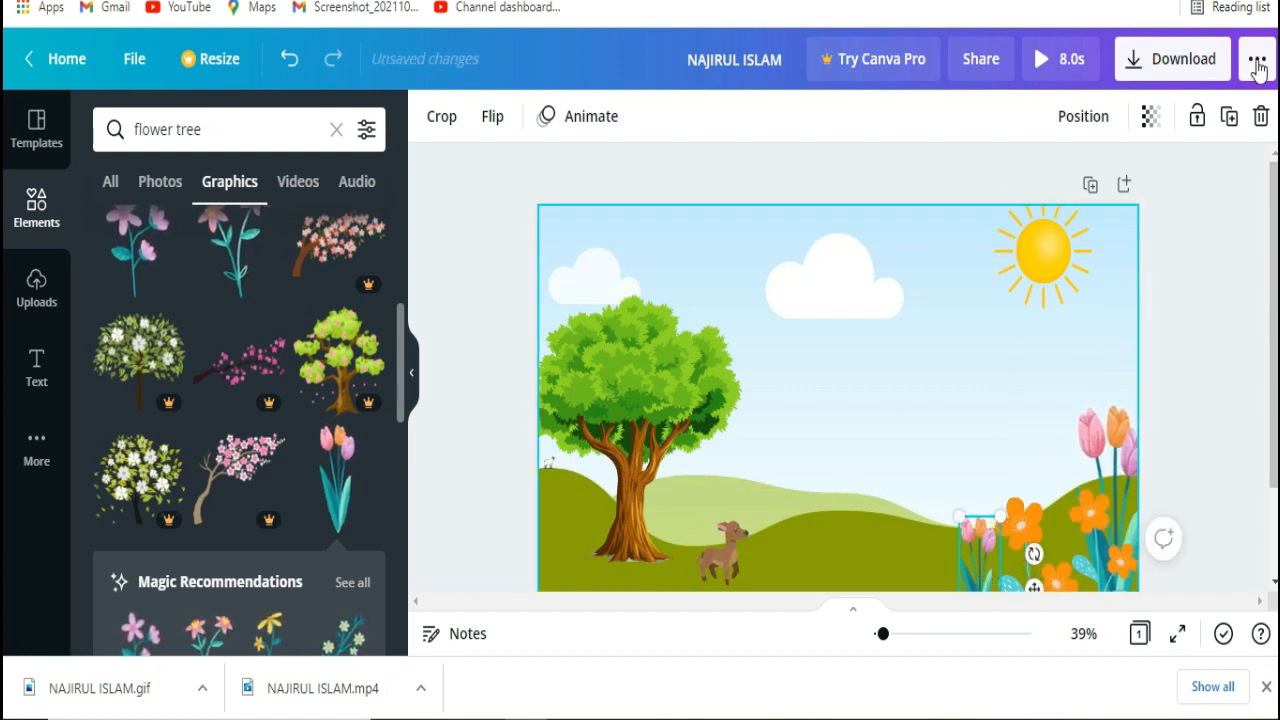
left_click(1228, 118)
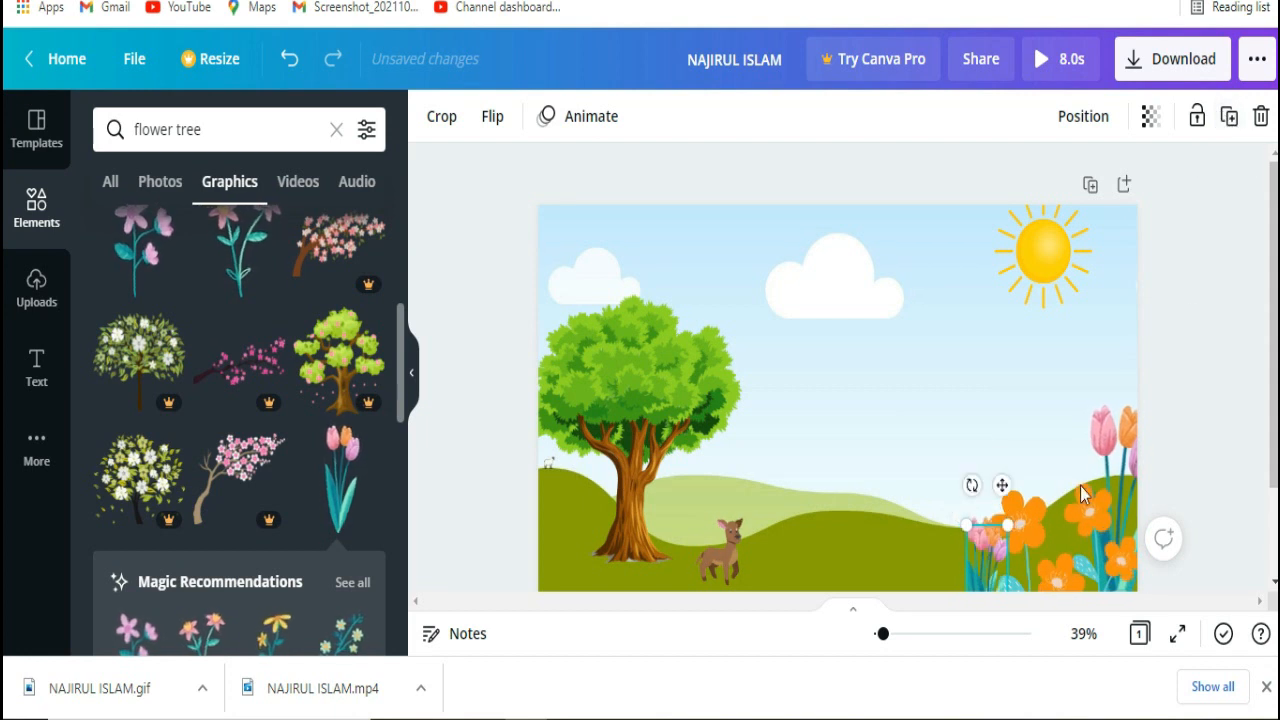
left_click_drag(974, 562, 955, 564)
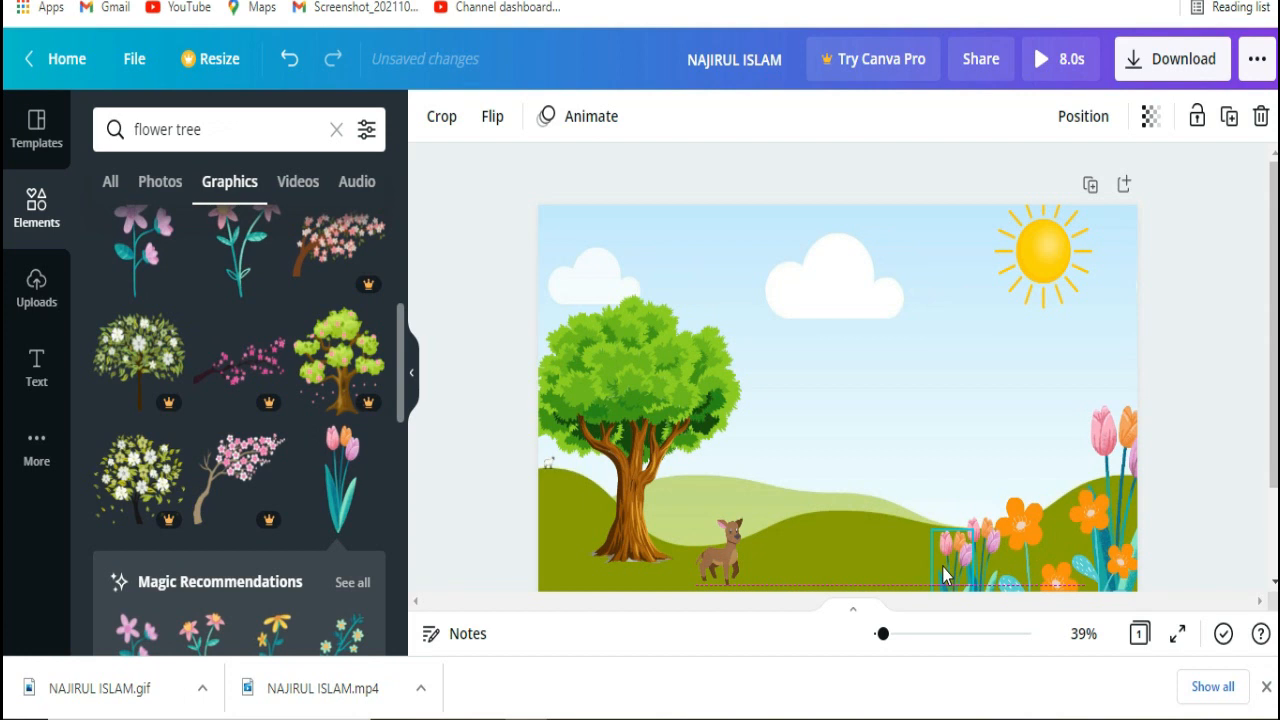
left_click(1179, 428)
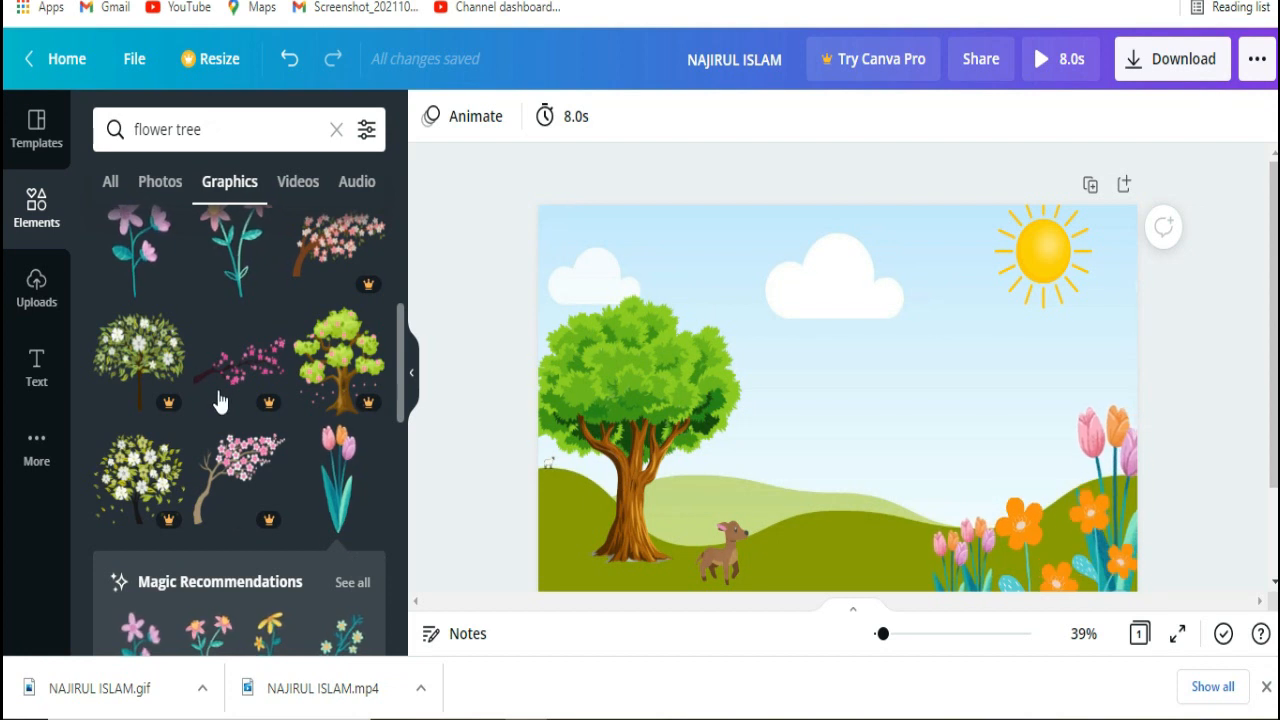
Add the three-tree grove graphic beside the big tree and send it backward behind the tree's crown
scroll(220, 400, "up", 2)
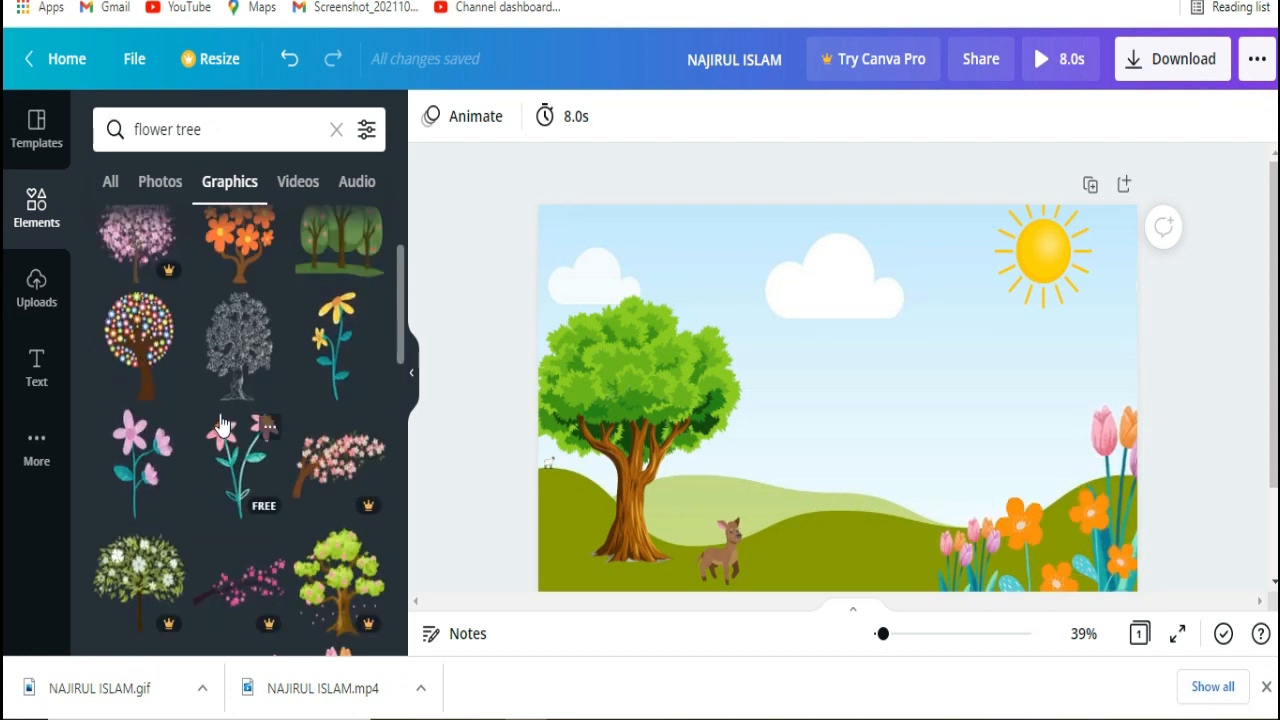
scroll(220, 425, "up", 1)
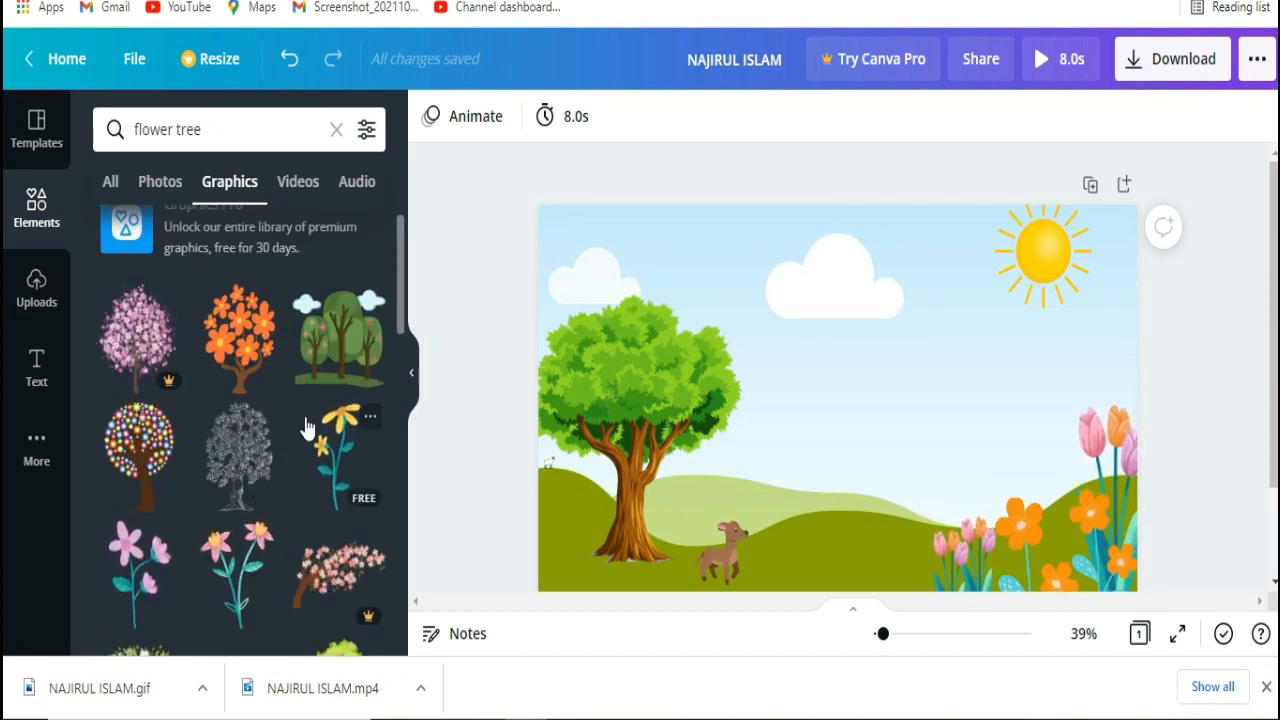
left_click(350, 357)
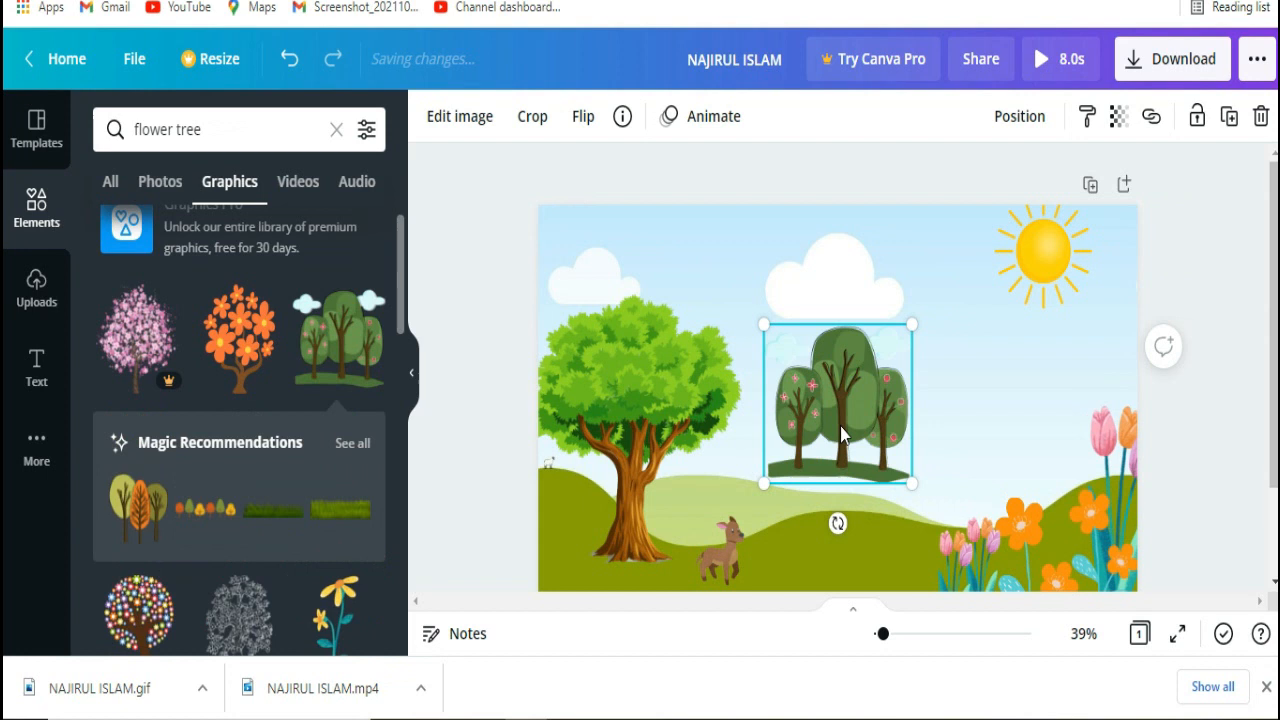
mouse_move(800, 458)
left_mouse_down()
mouse_move(770, 485)
mouse_move(752, 480)
mouse_move(779, 442)
mouse_move(776, 455)
left_mouse_up()
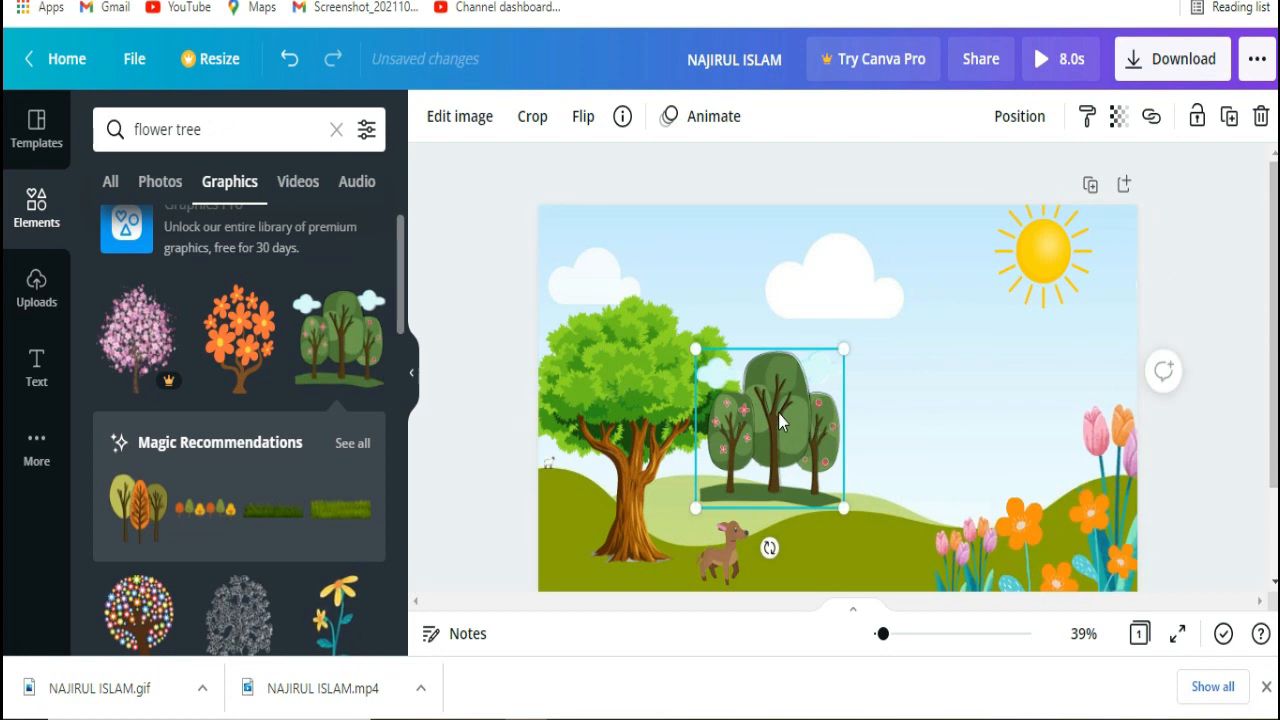
right_click(780, 421)
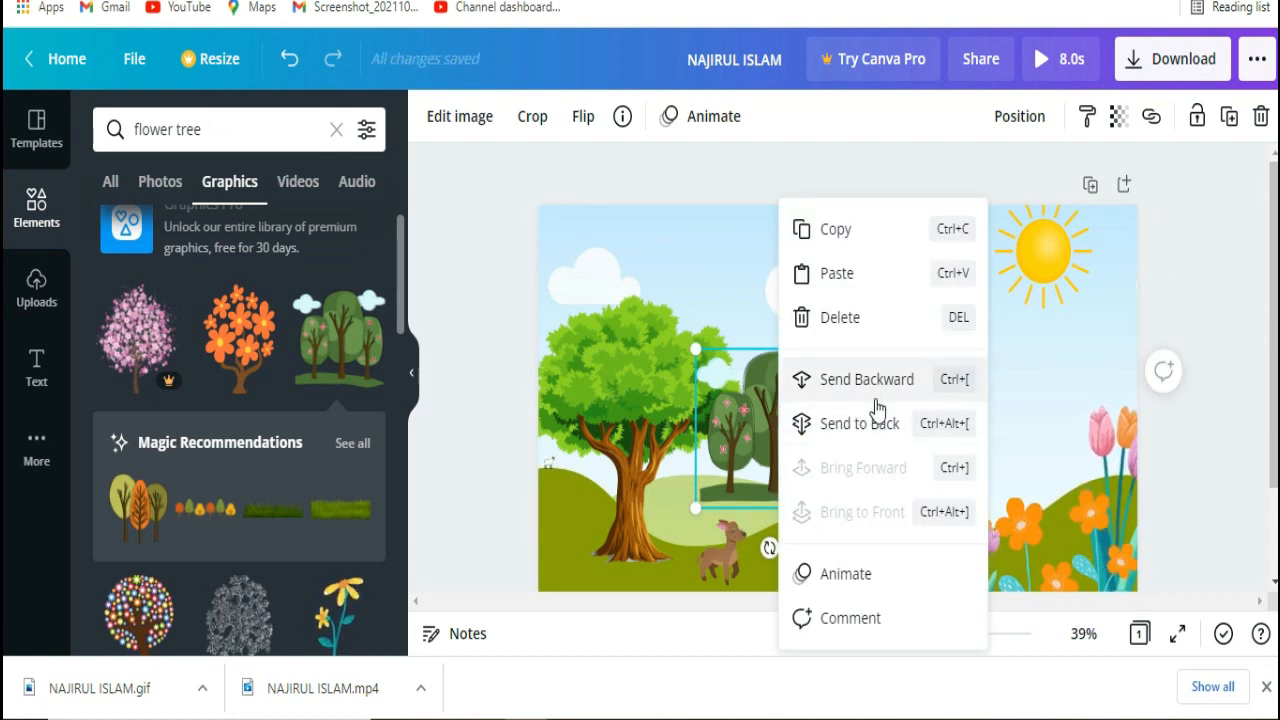
left_click(875, 400)
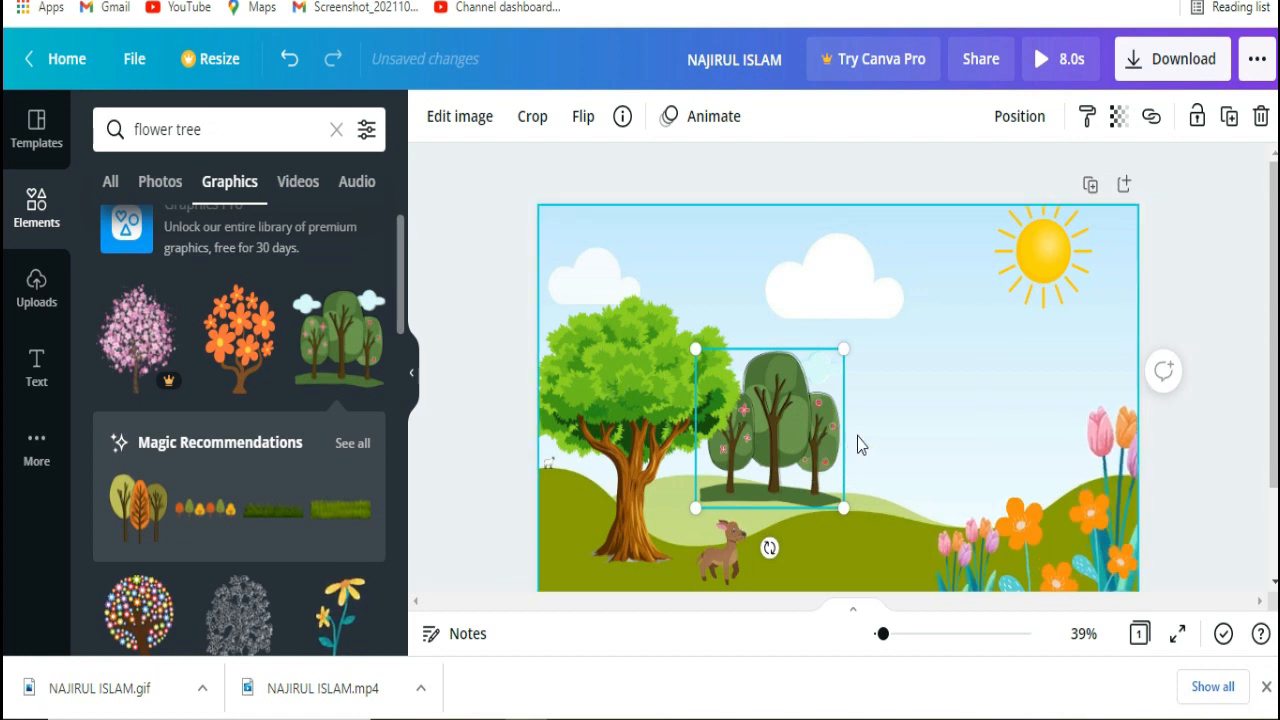
left_click(499, 460)
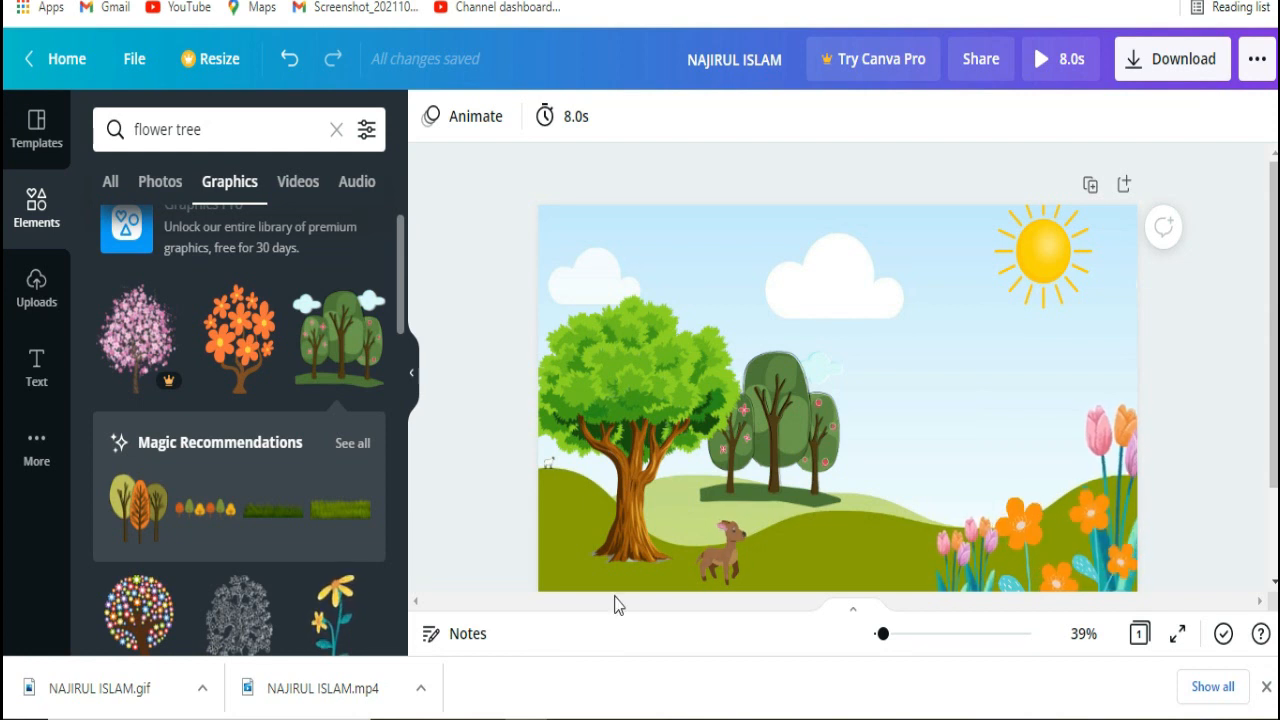
Shrink the three-tree grove to about 342 wide and shift it slightly toward the big tree
left_click(805, 420)
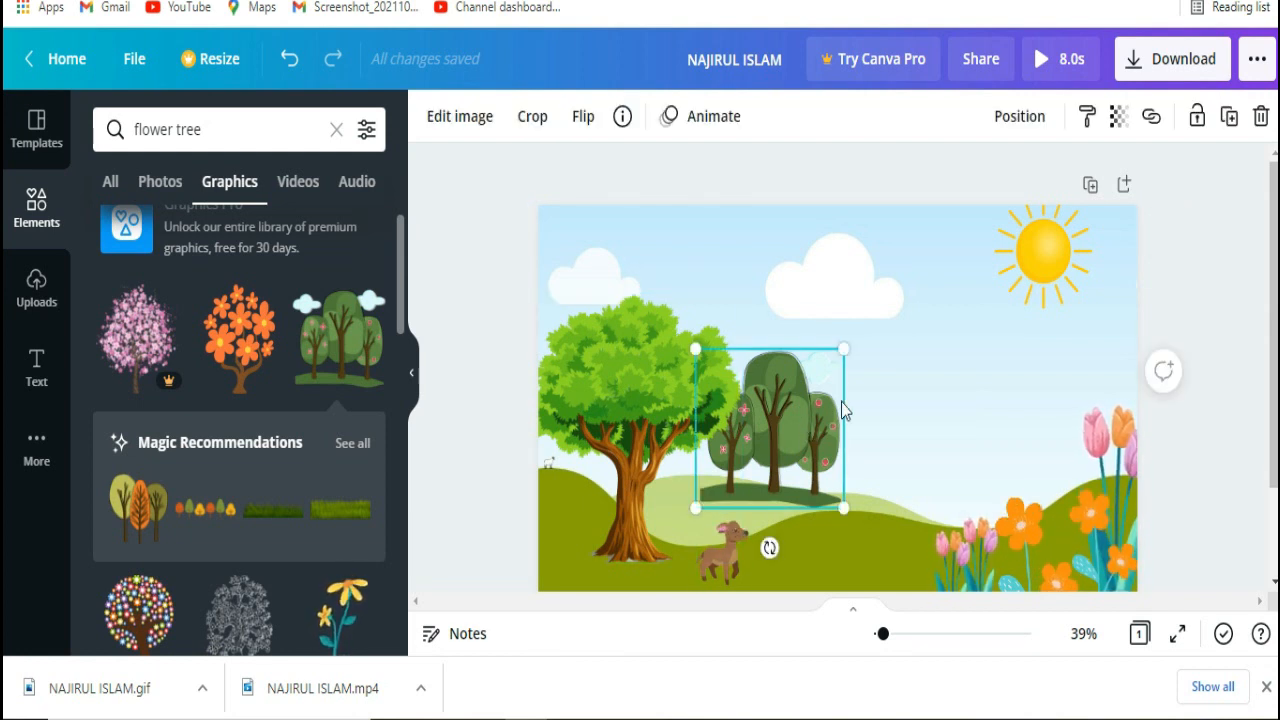
left_click_drag(828, 368, 823, 374)
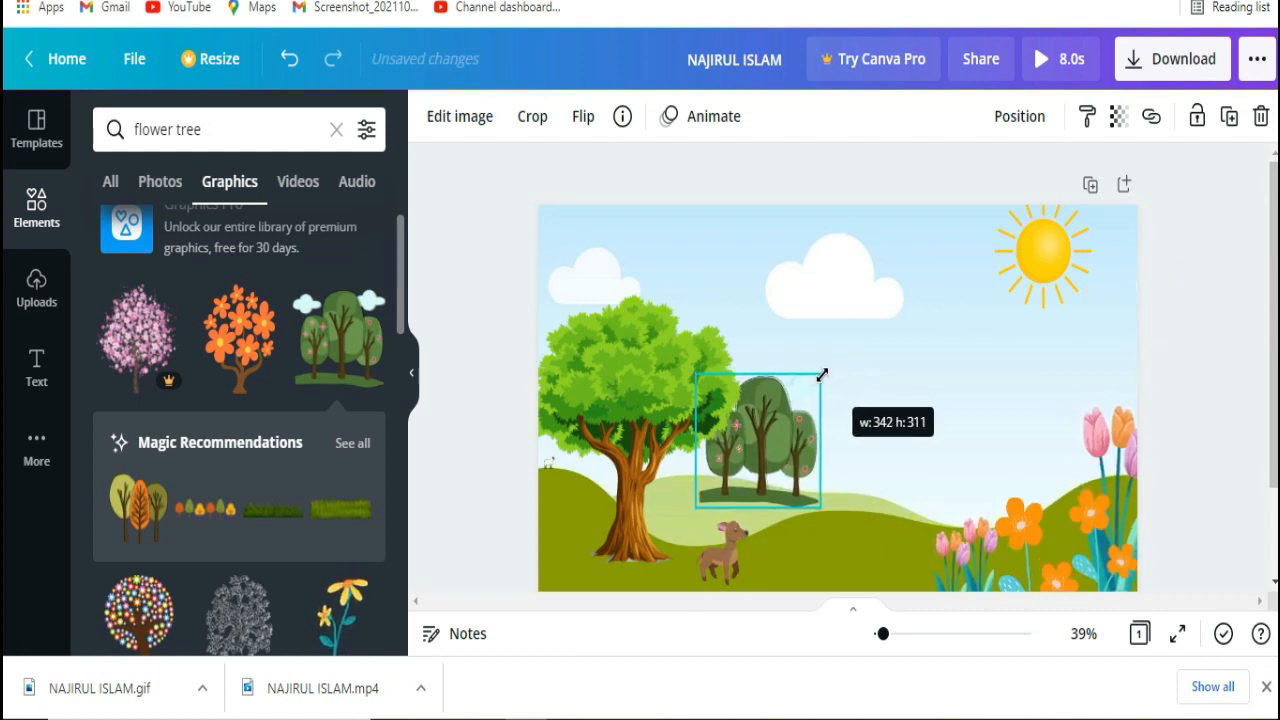
left_click_drag(822, 374, 822, 374)
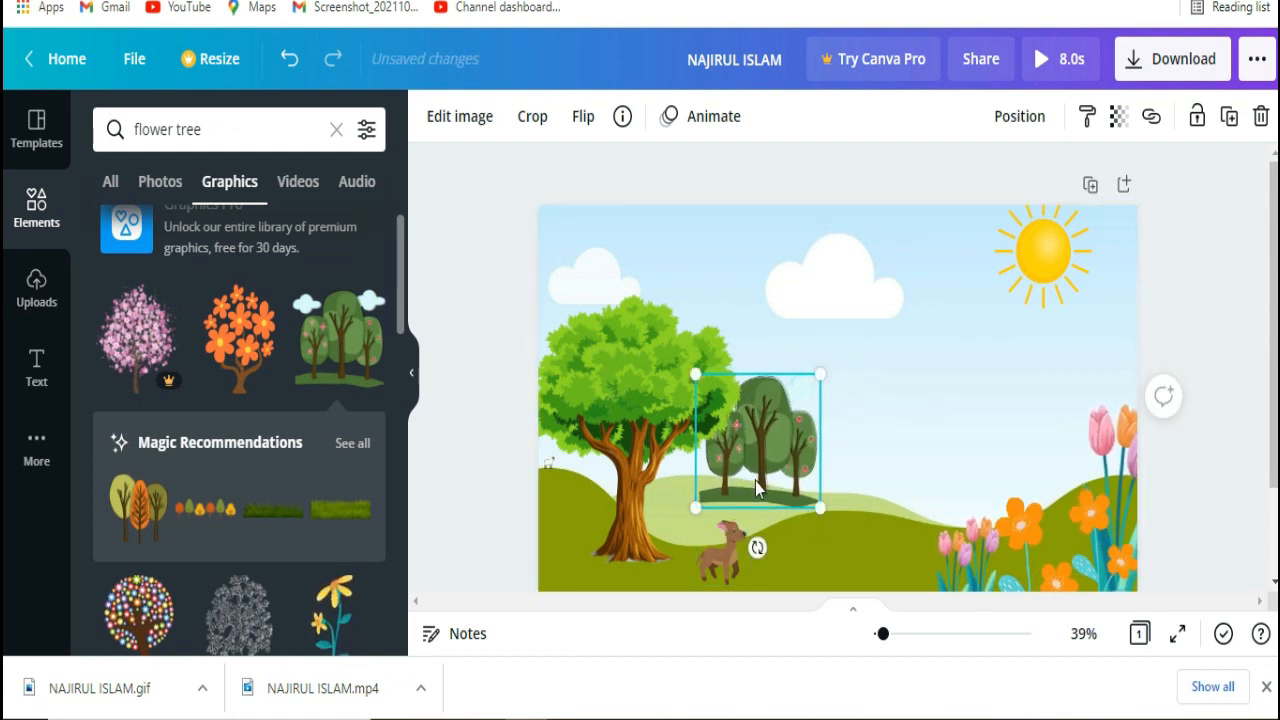
left_click_drag(757, 462, 756, 464)
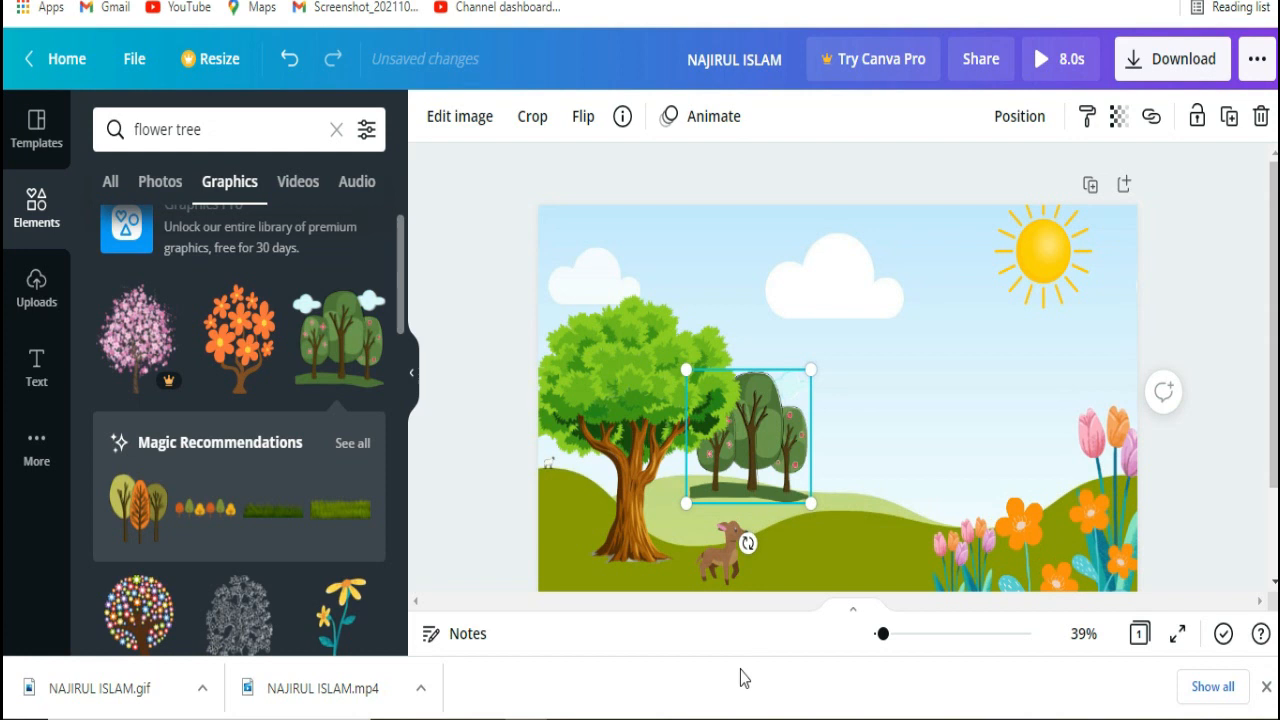
key("Escape")
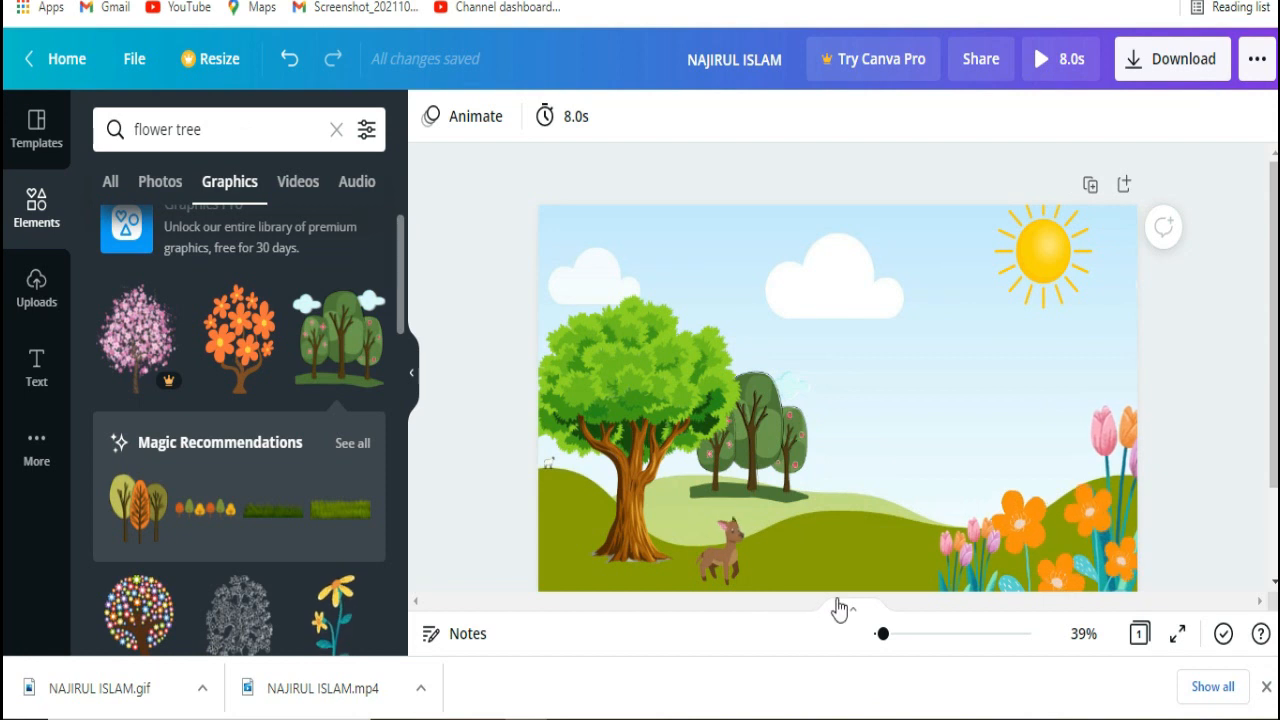
Add a grass strip along the page's bottom edge near the fawn and place a duplicate to its right
left_click(338, 558)
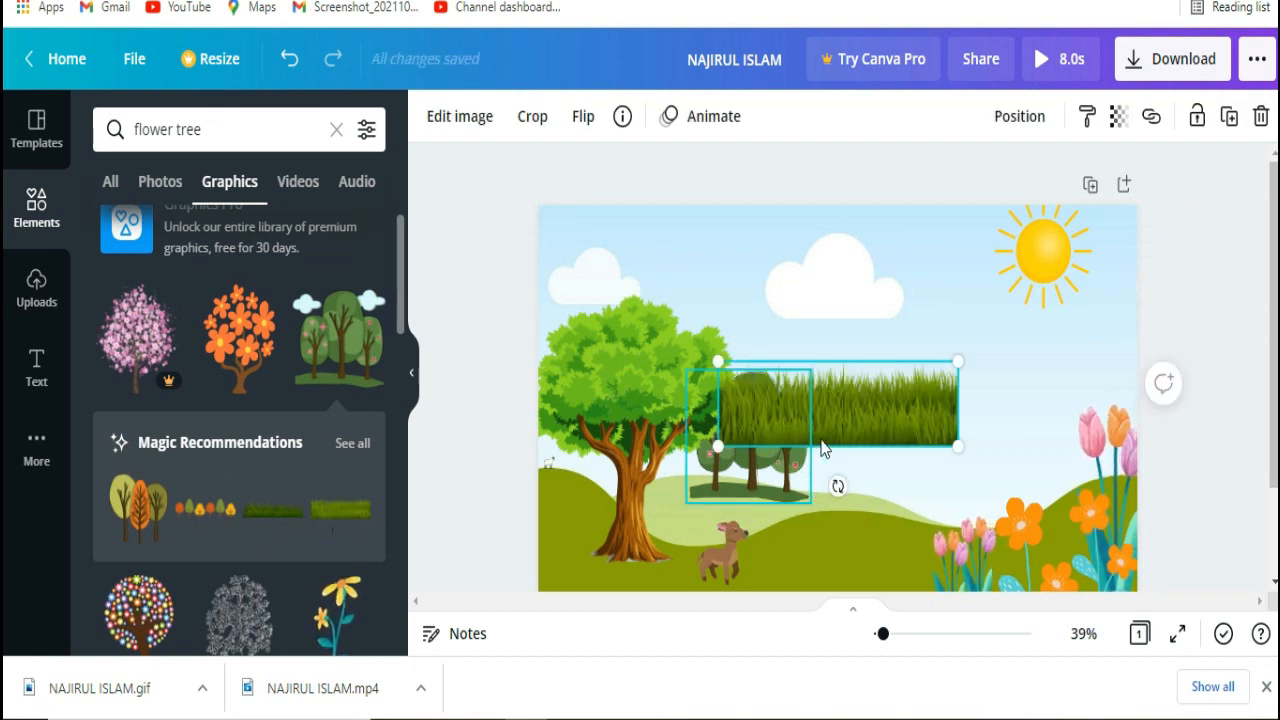
left_click_drag(821, 440, 849, 619)
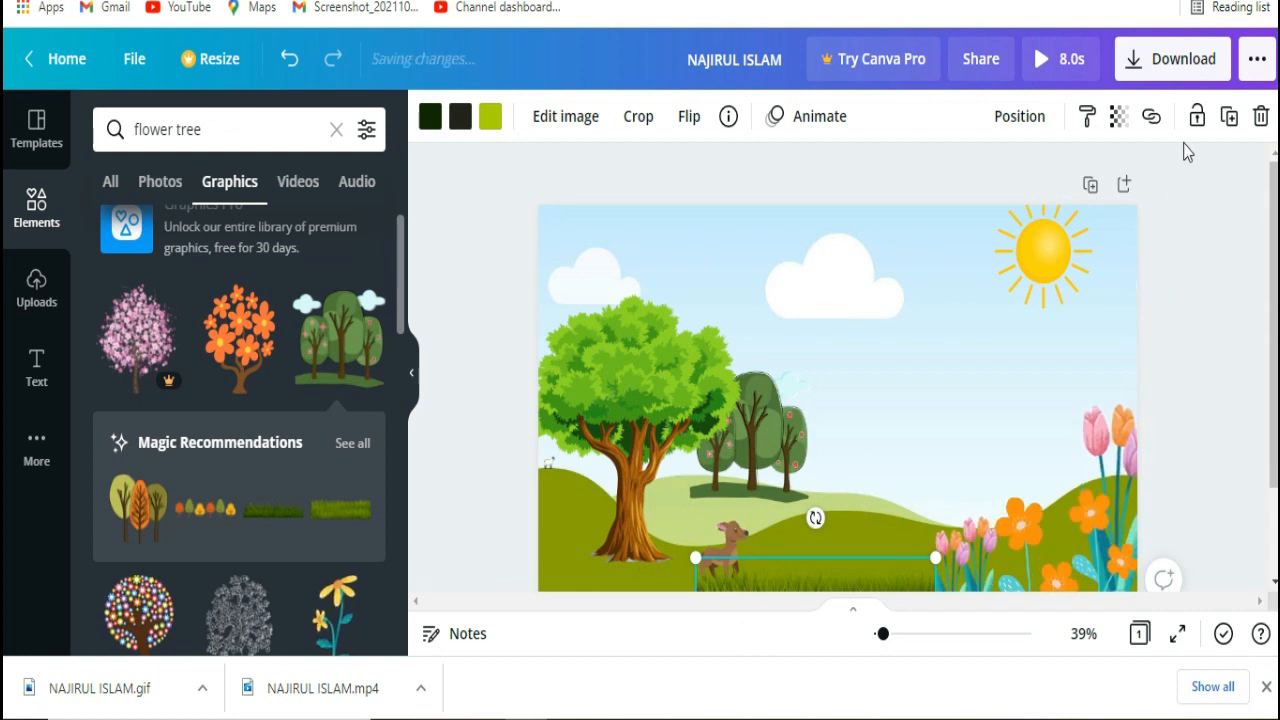
left_click(1229, 117)
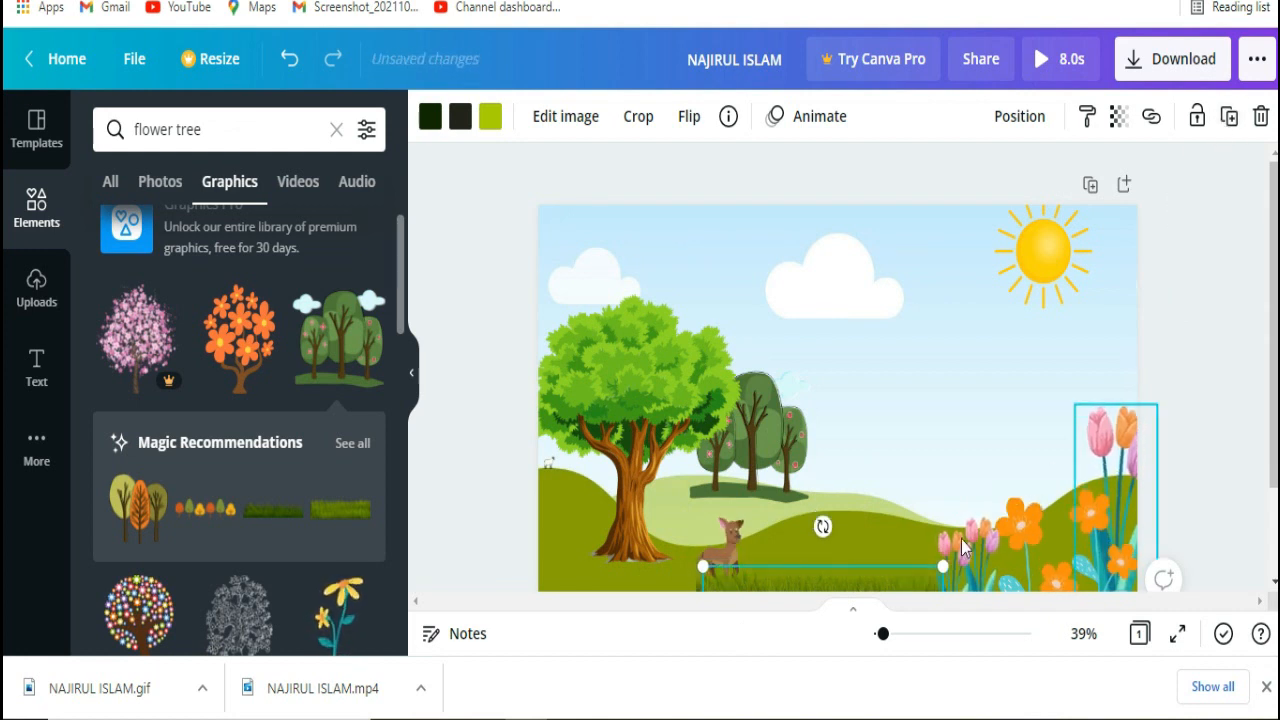
left_click_drag(837, 591, 943, 560)
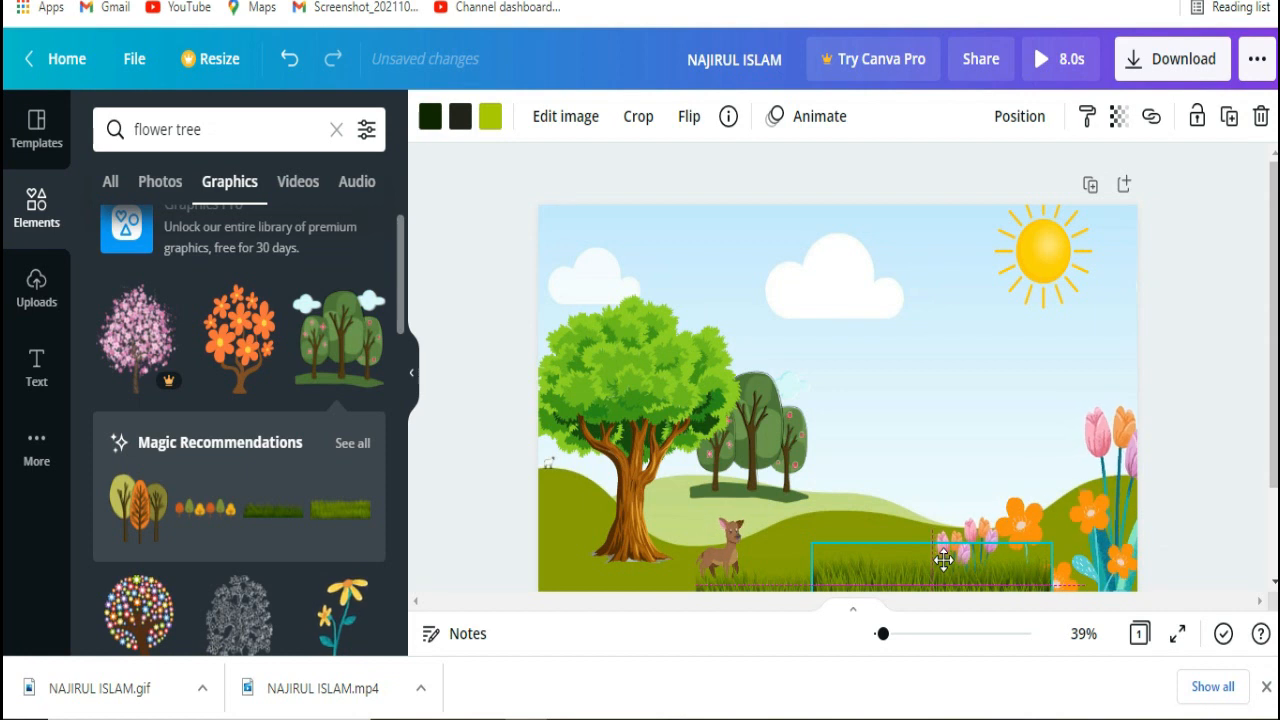
Send the duplicated grass strip backward so that it lies behind the small tulips
right_click(869, 586)
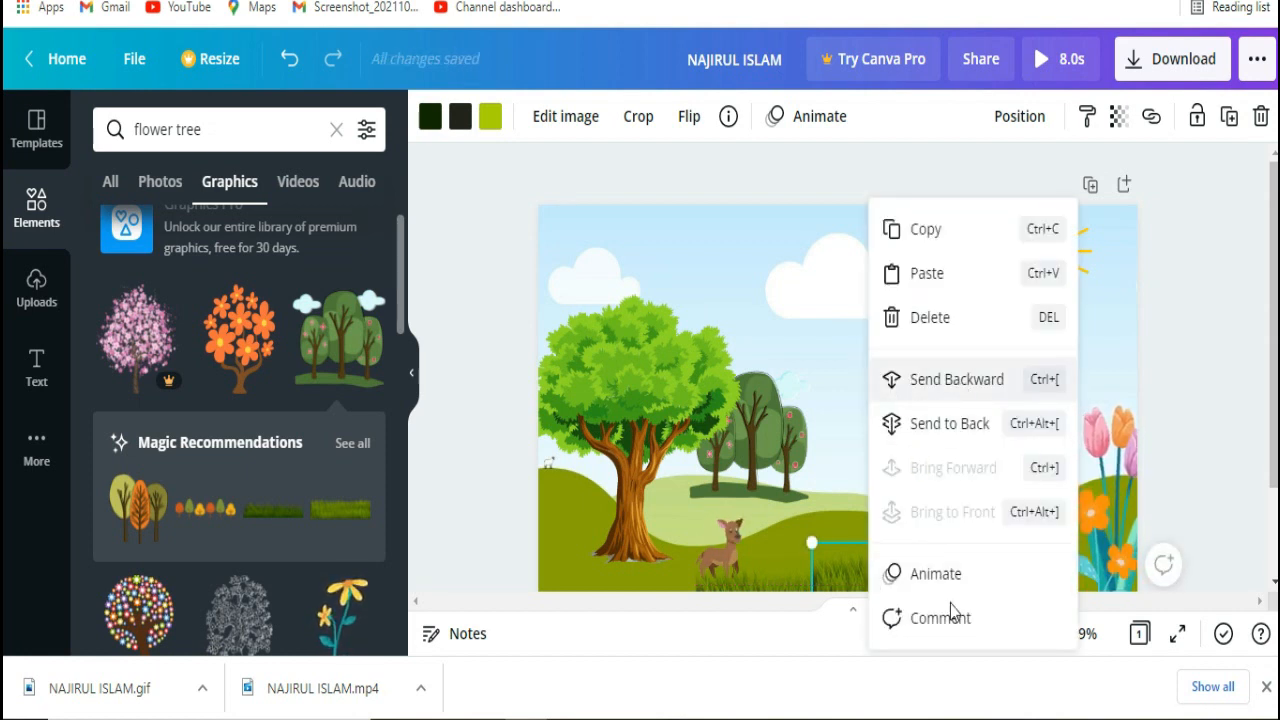
left_click(952, 428)
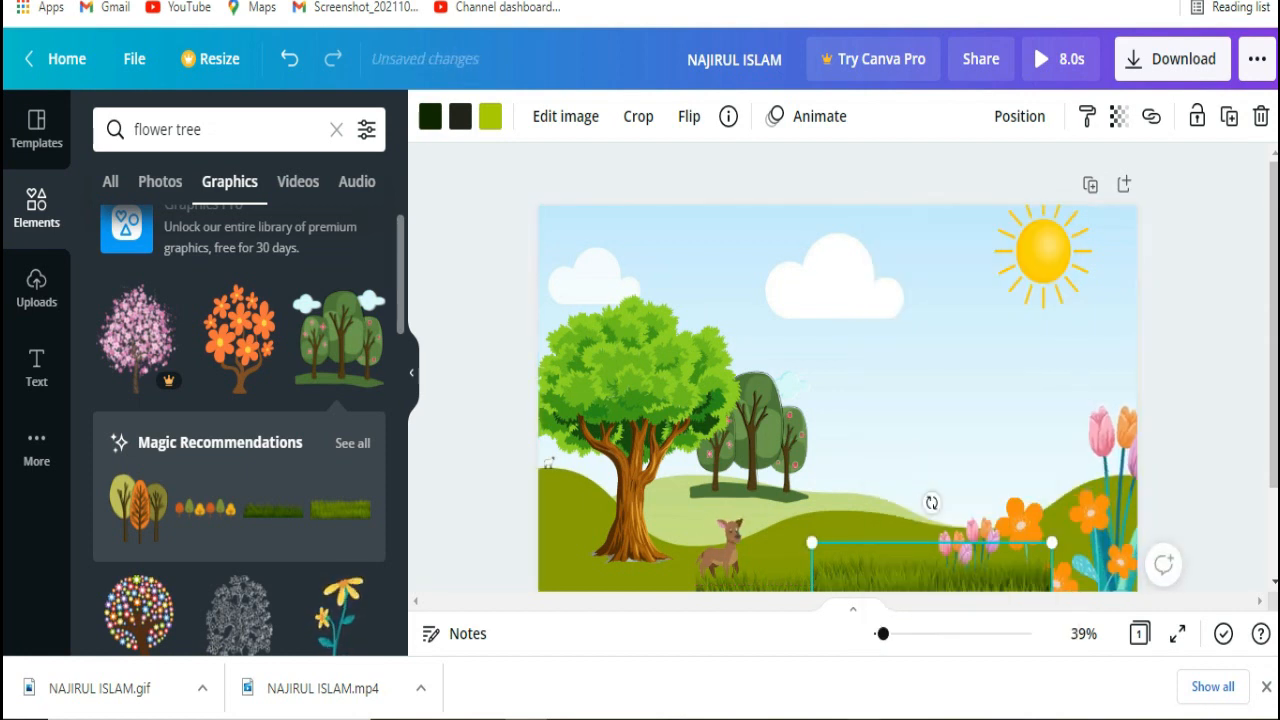
right_click(903, 579)
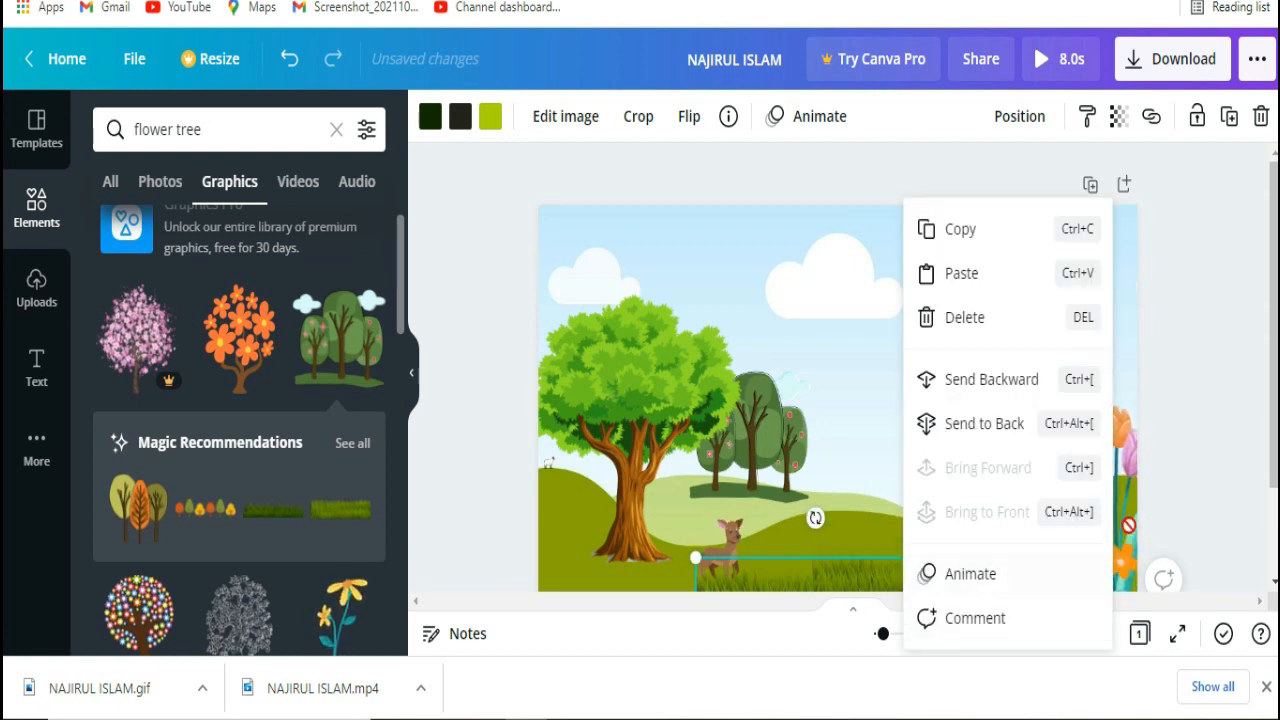
left_click(1068, 604)
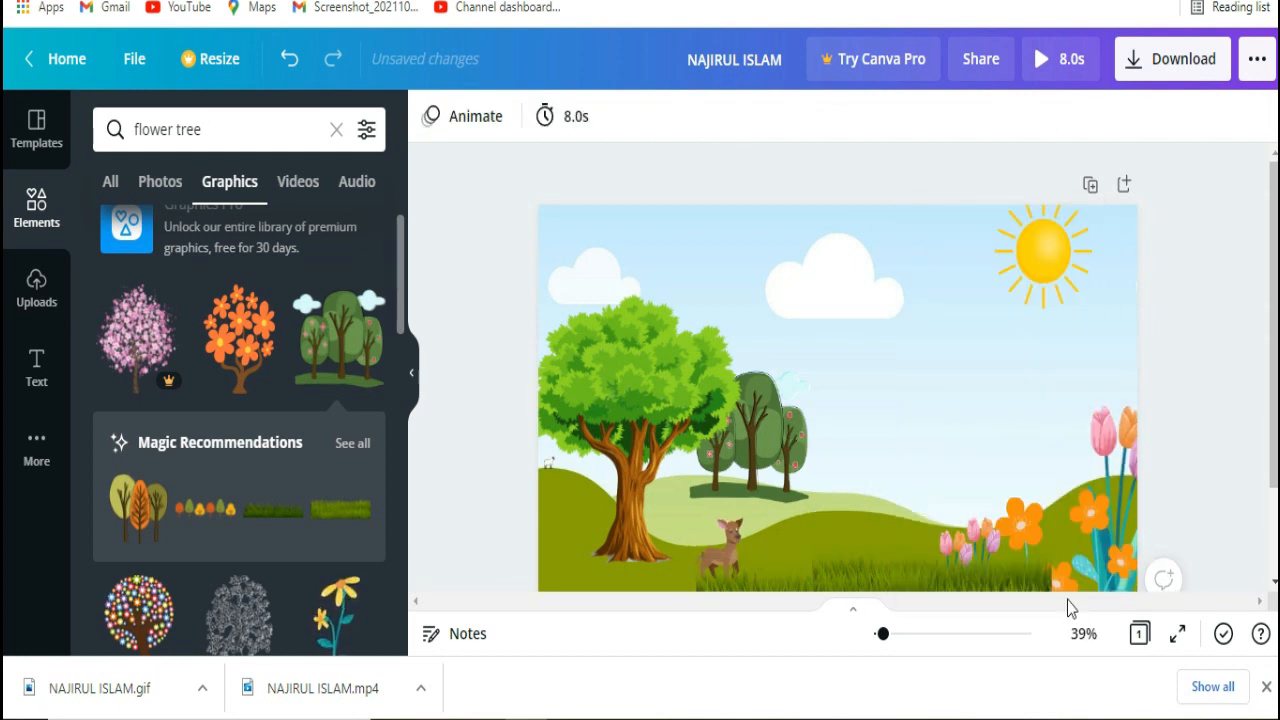
left_click(985, 586)
right_click(991, 584)
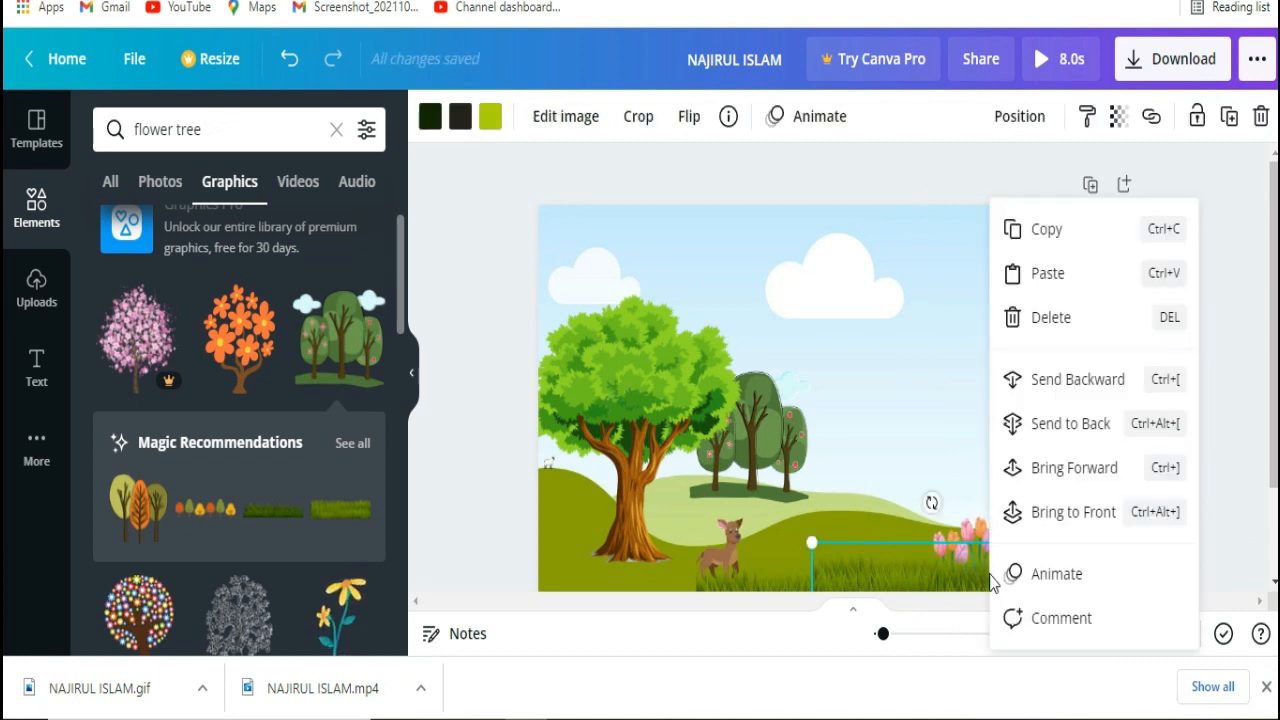
left_click(1087, 393)
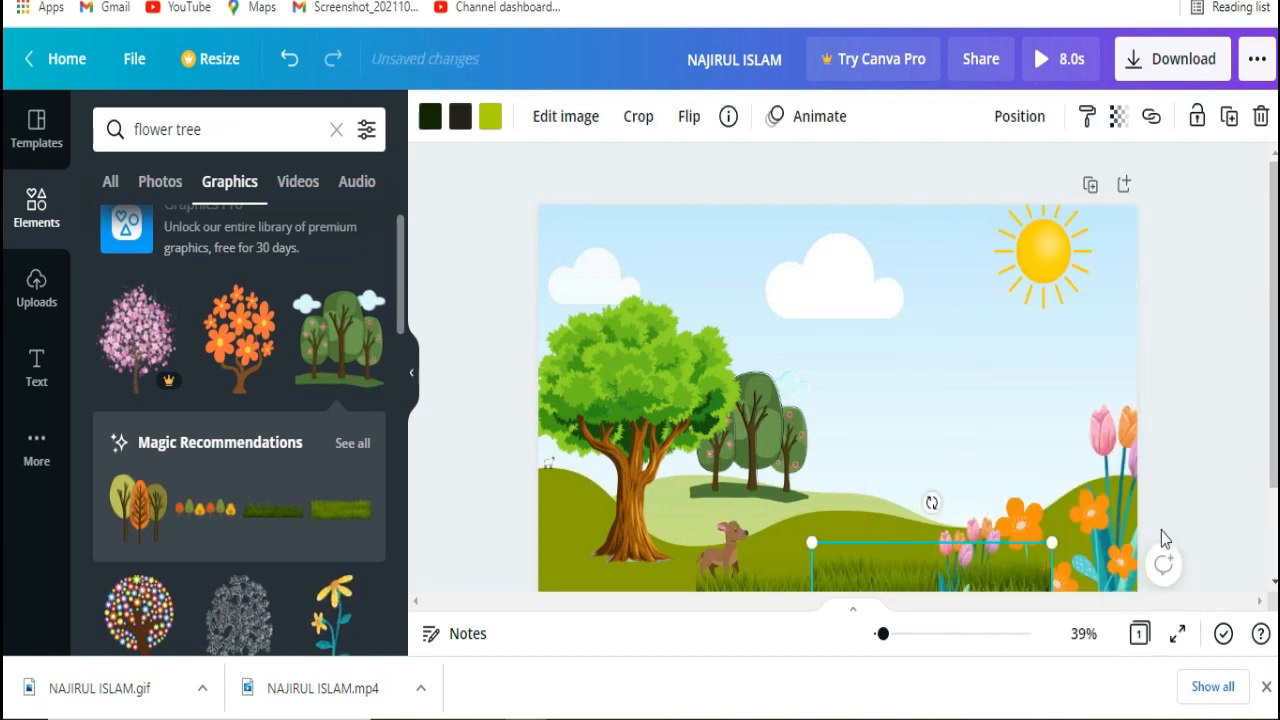